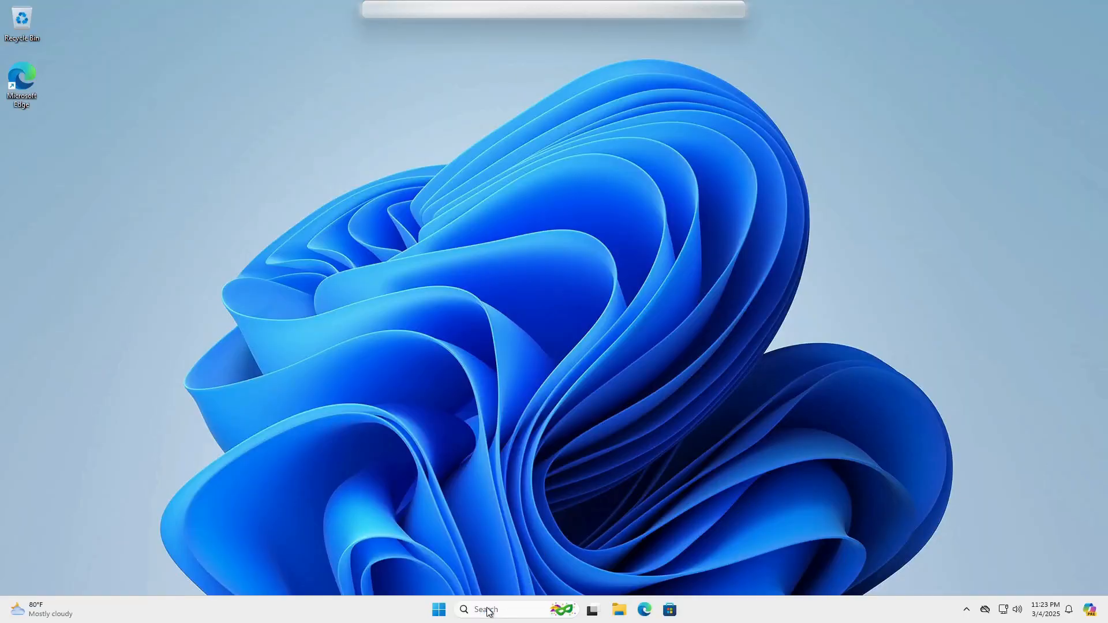
Launch Event Viewer, open the Security log under Windows Logs, and enlarge its event list.
{"action": "left_click", "coordinate": [484, 611]}
{"action": "type", "text": "event viewer"}
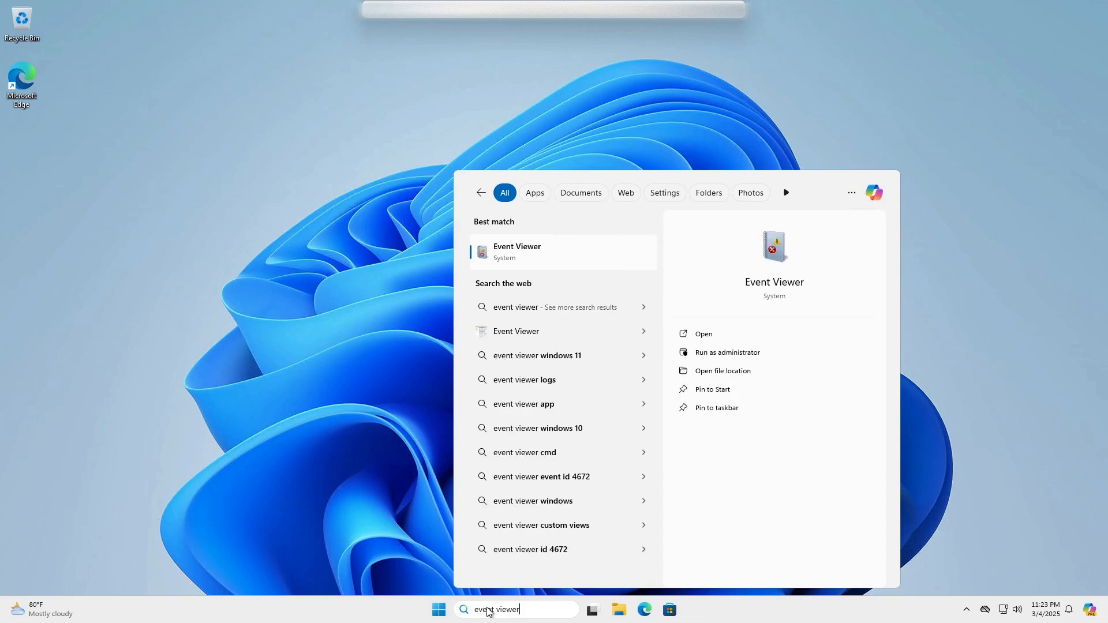
{"action": "key", "text": "Return"}
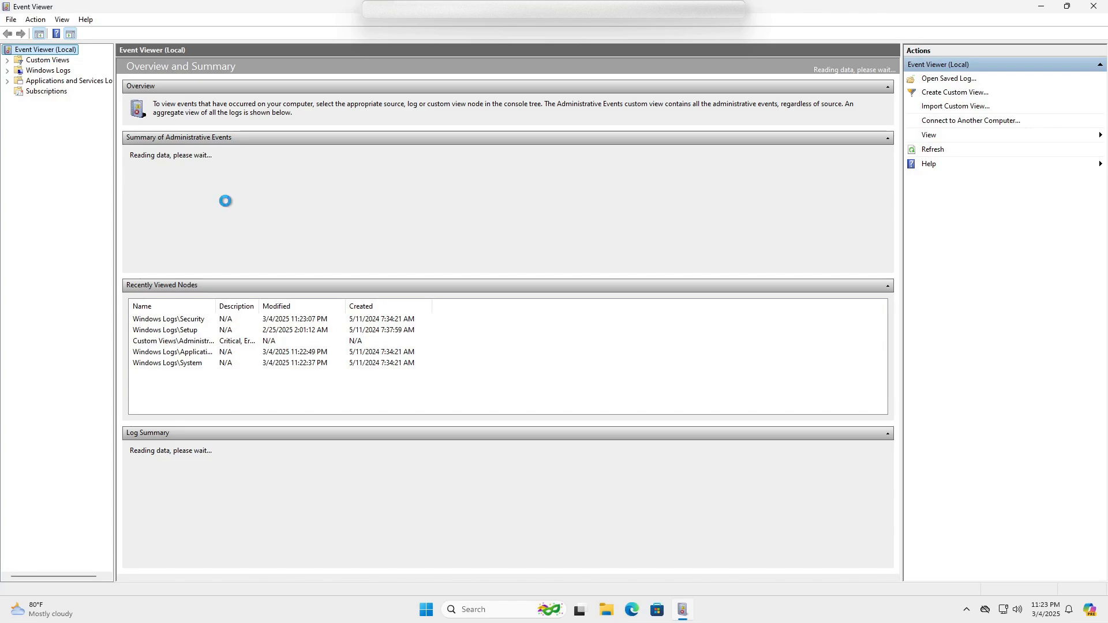
{"action": "left_click", "coordinate": [7, 71]}
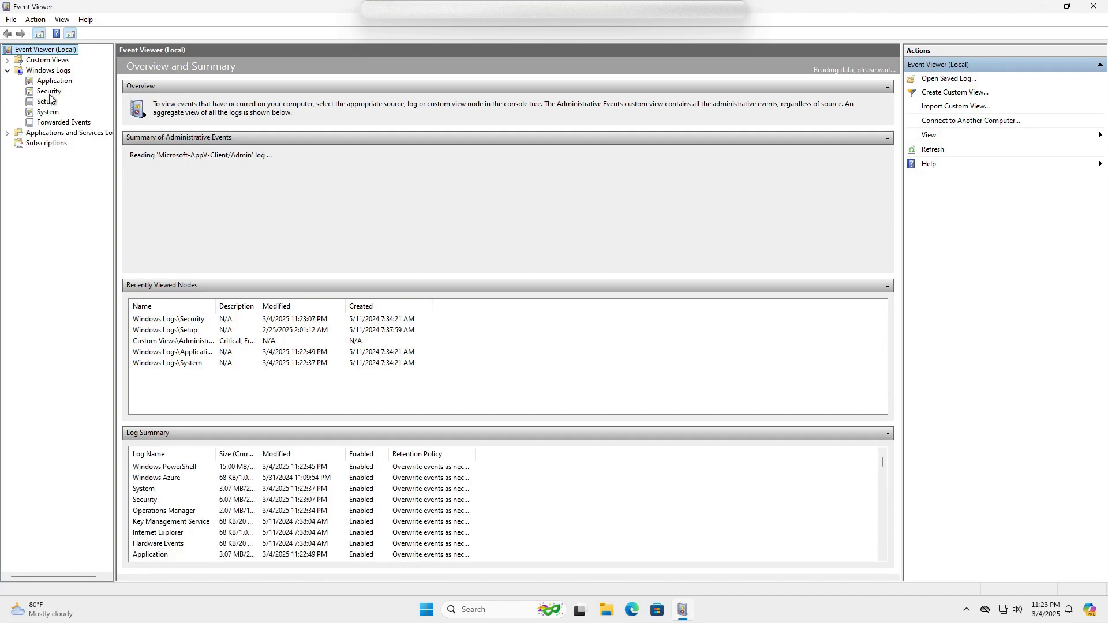
{"action": "left_click", "coordinate": [49, 91]}
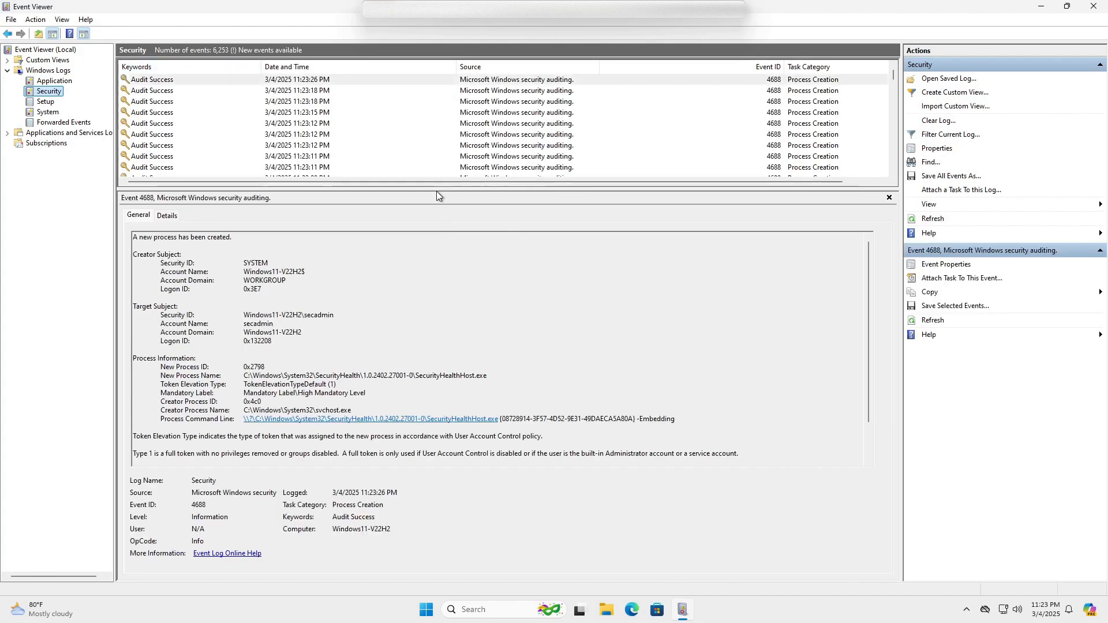
{"action": "left_click_drag", "start_coordinate": [445, 264], "coordinate": [445, 346]}
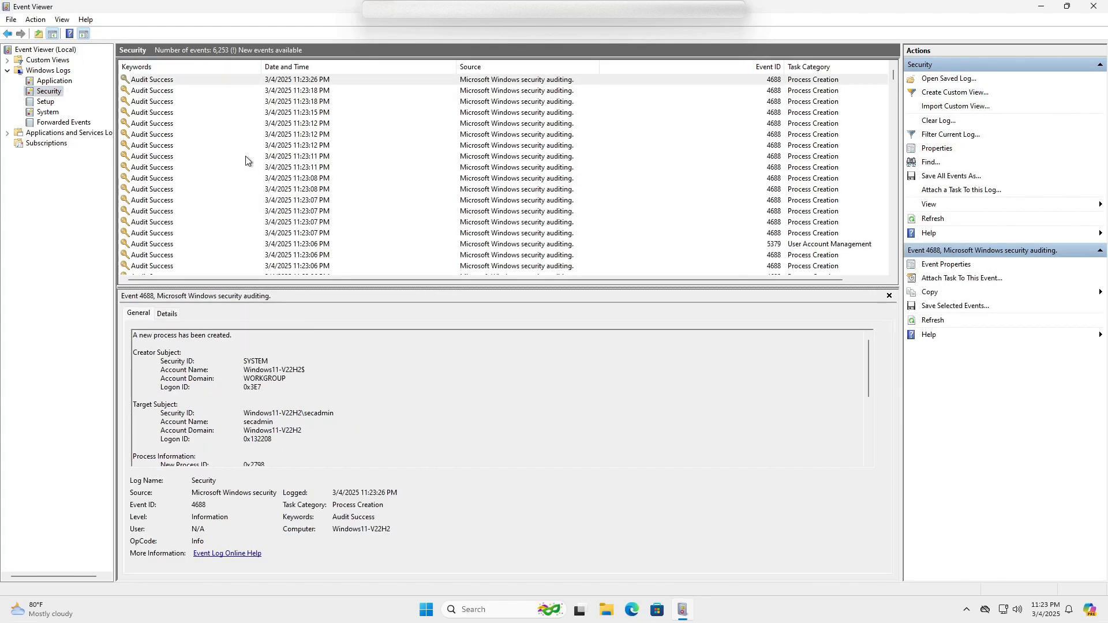
Inspect the 11:23:18 event's details and step through neighbouring events before closing.
{"action": "double_click", "coordinate": [155, 92]}
{"action": "left_click_drag", "start_coordinate": [296, 115], "coordinate": [446, 135]}
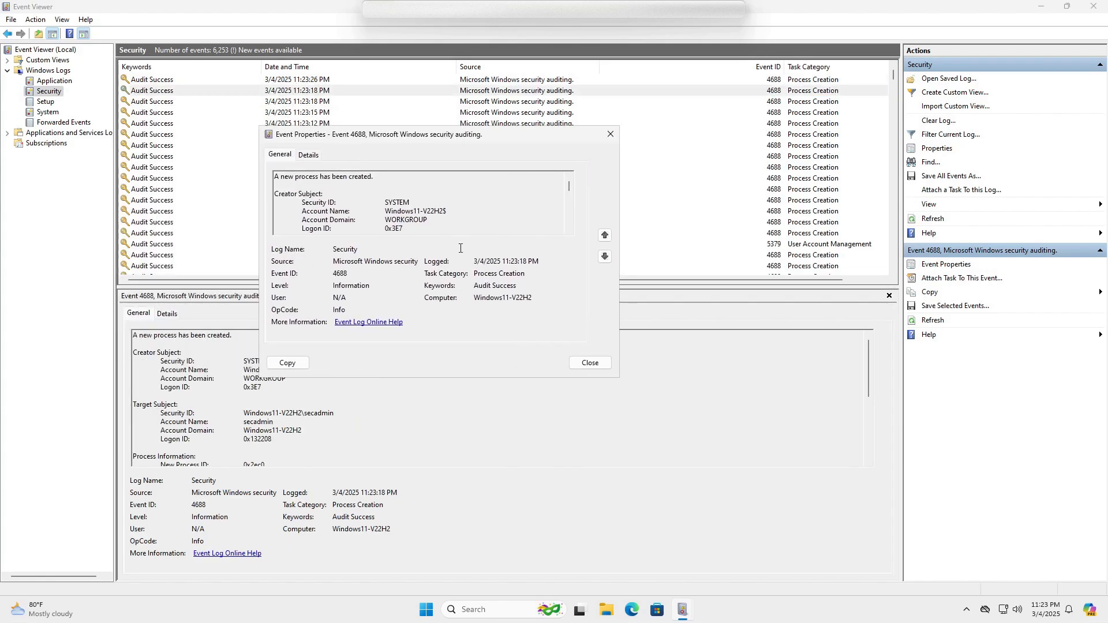
{"action": "left_click", "coordinate": [606, 258]}
{"action": "left_click", "coordinate": [605, 258]}
{"action": "left_click", "coordinate": [606, 258]}
{"action": "left_click", "coordinate": [605, 235]}
{"action": "left_click", "coordinate": [605, 236]}
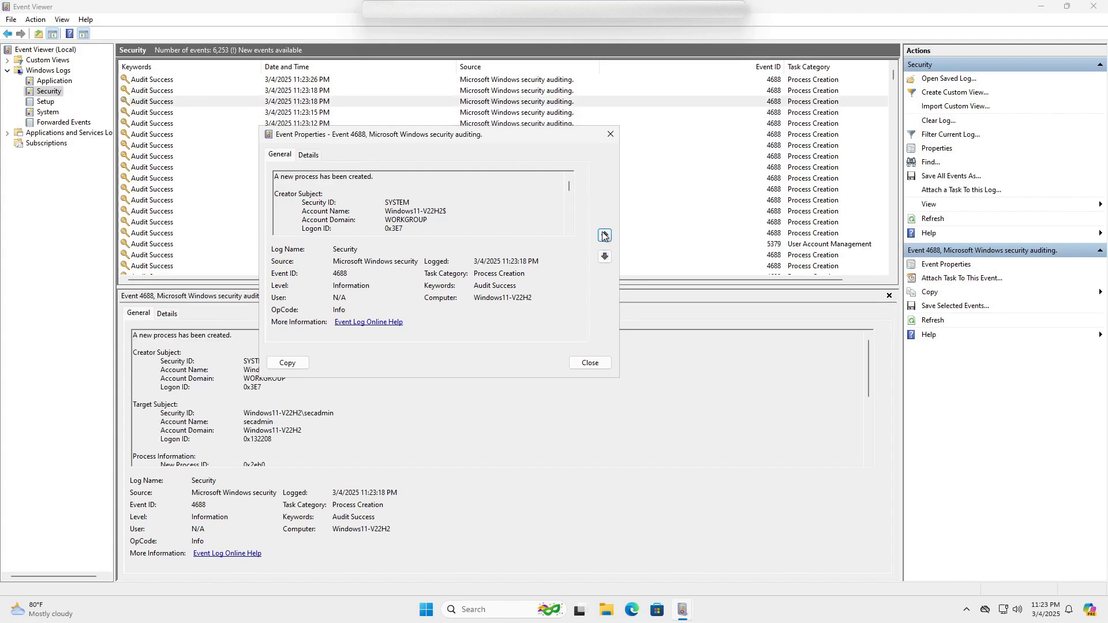
{"action": "left_click", "coordinate": [611, 136]}
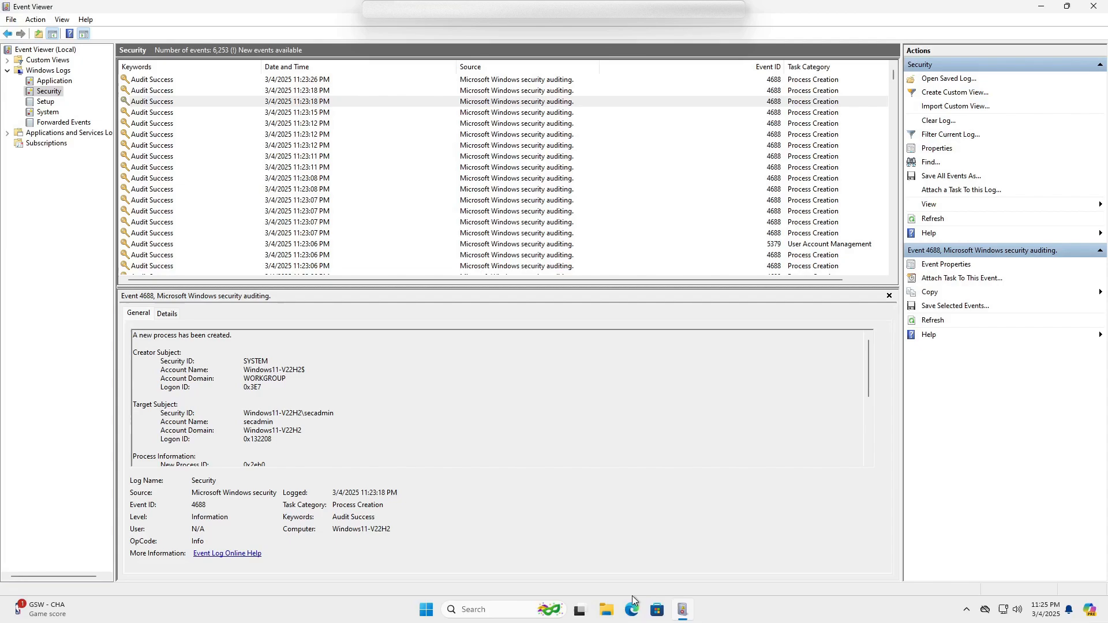
Run PowerShell as administrator and check the AzureHybridAgent/HealthService status with Get-Service.
{"action": "left_click", "coordinate": [479, 611]}
{"action": "type", "text": "po"}
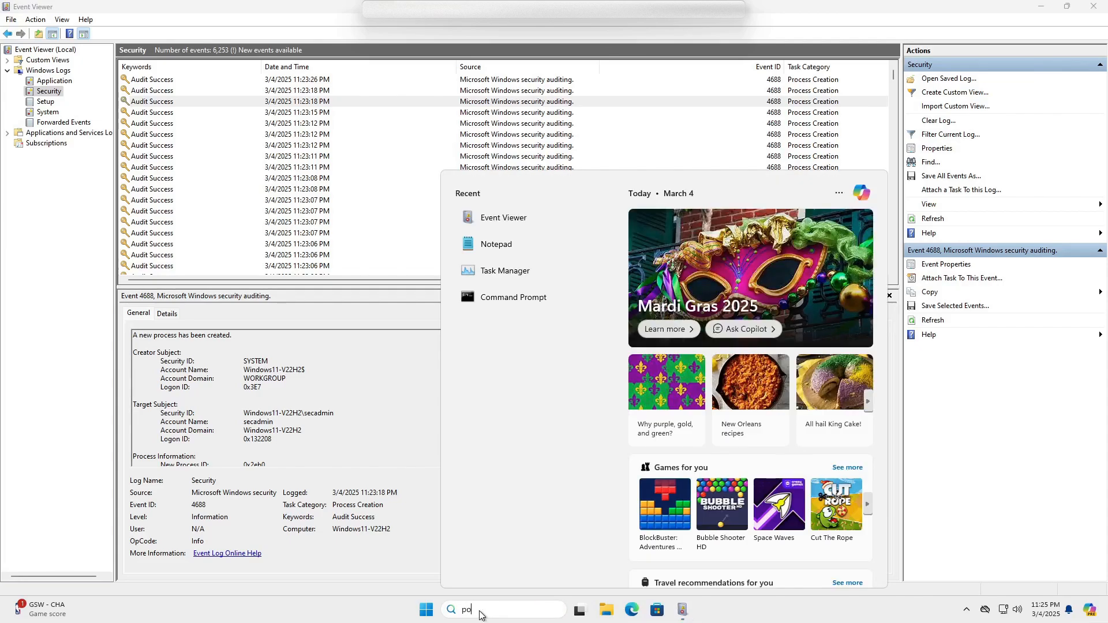
{"action": "type", "text": "wershell"}
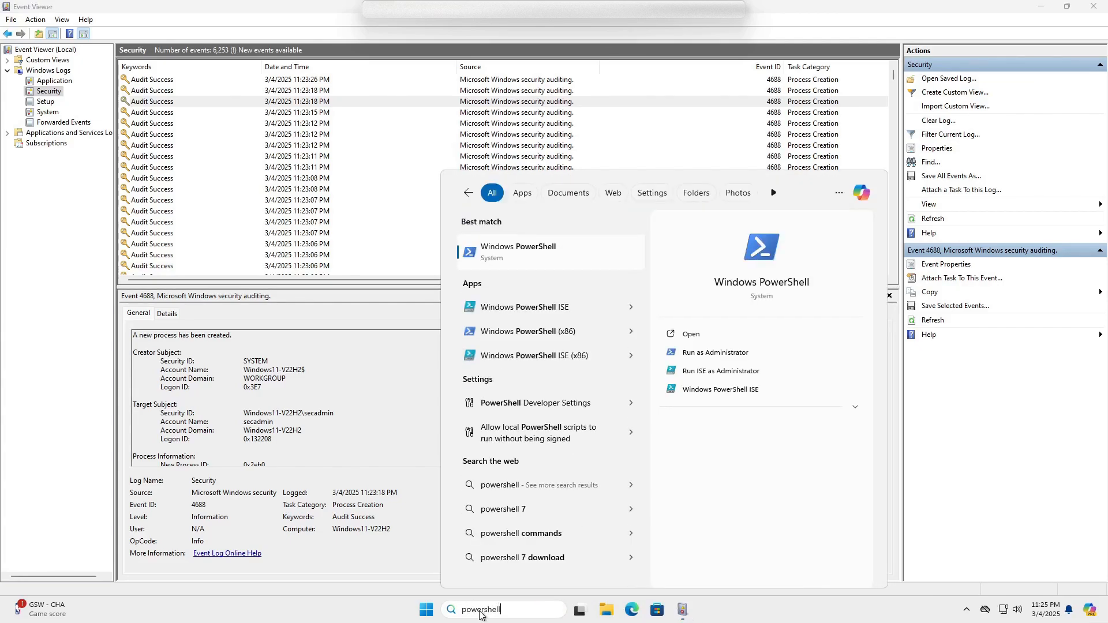
{"action": "right_click", "coordinate": [517, 255]}
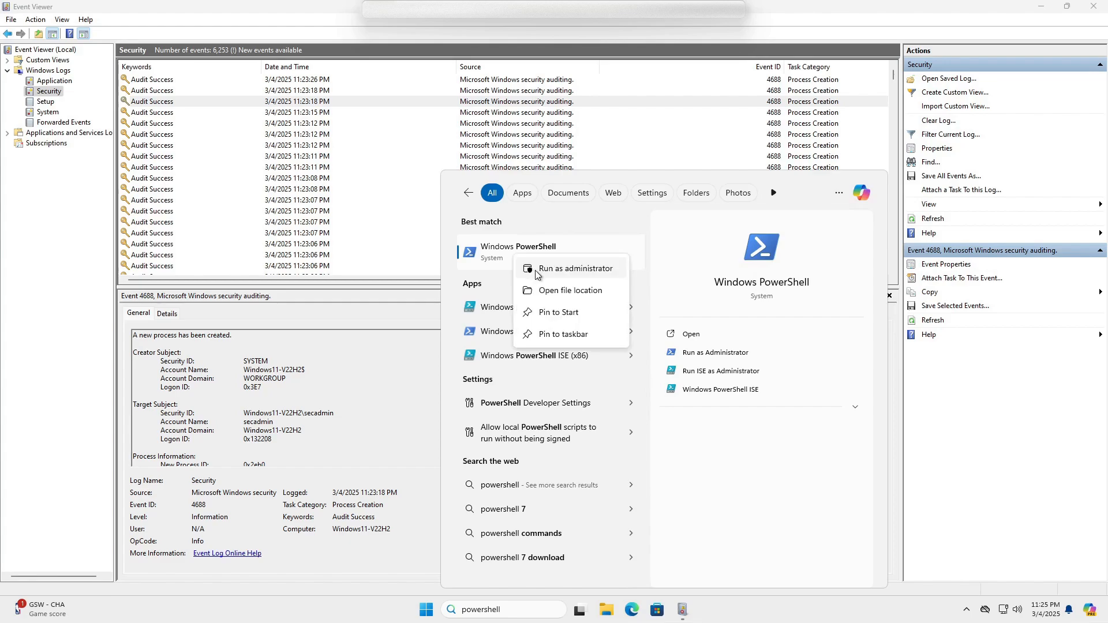
{"action": "left_click", "coordinate": [535, 271]}
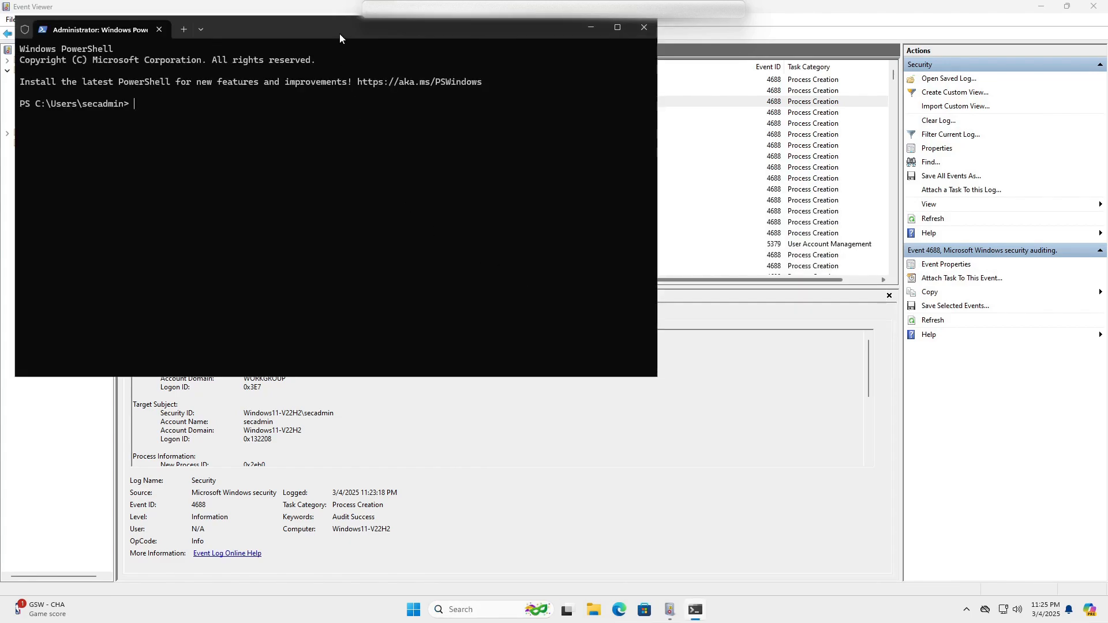
{"action": "left_click_drag", "start_coordinate": [329, 28], "coordinate": [441, 119]}
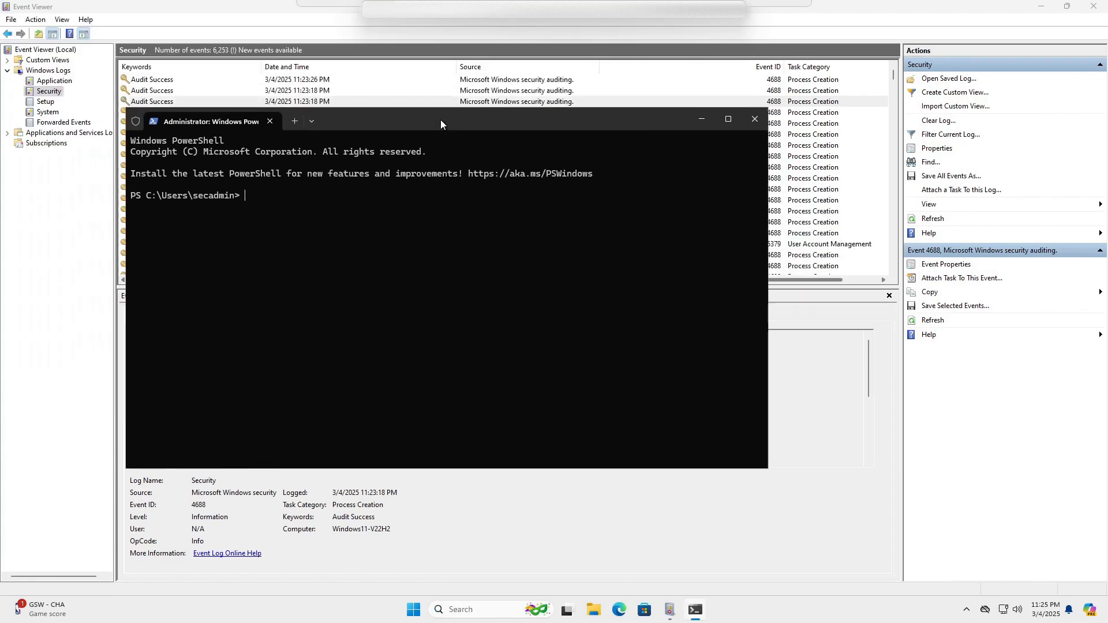
{"action": "type", "text": "Get-Service | Where-Object { $_.Name -match \"AzureHybridAgent|HealthService\" }"}
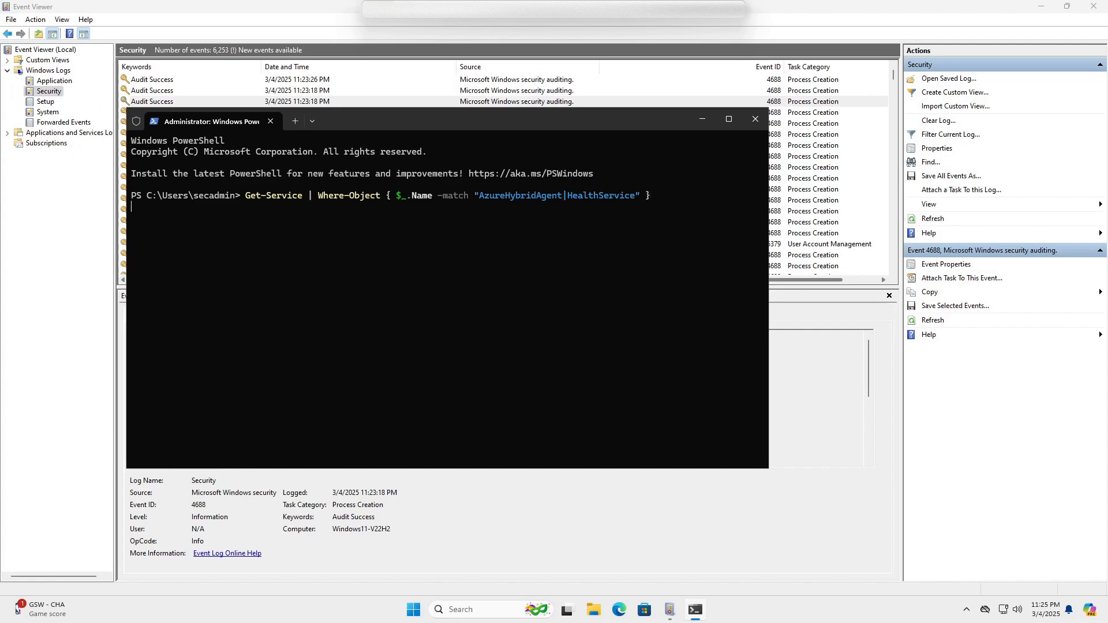
{"action": "key", "text": "Return"}
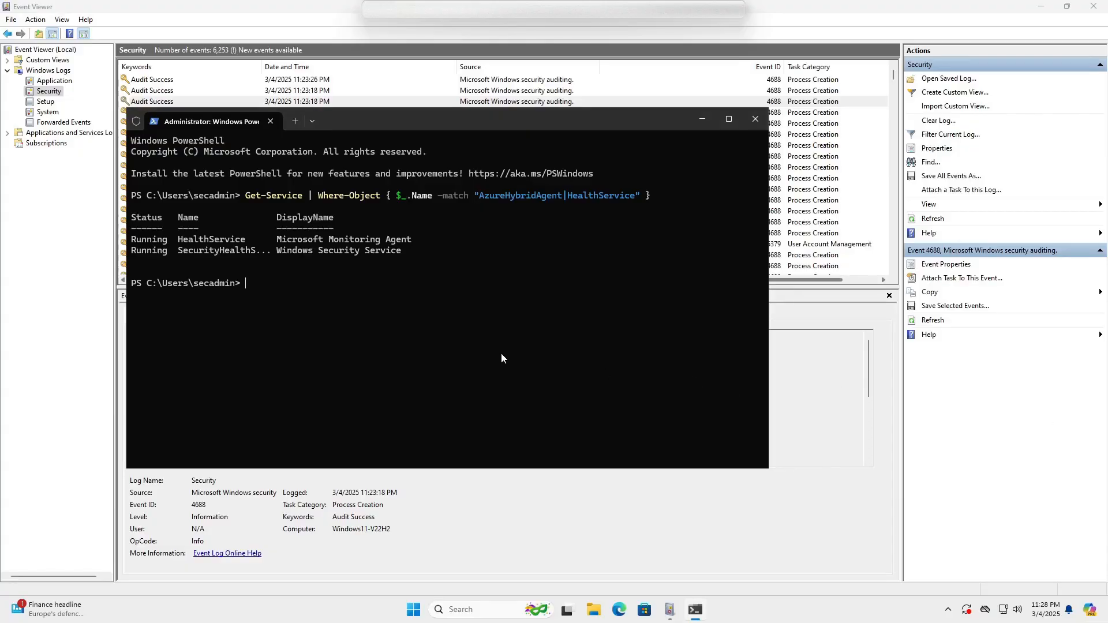
Browse in File Explorer to C:\Program Files\Microsoft Monitoring Agent\Agent.
{"action": "key", "text": "super+e"}
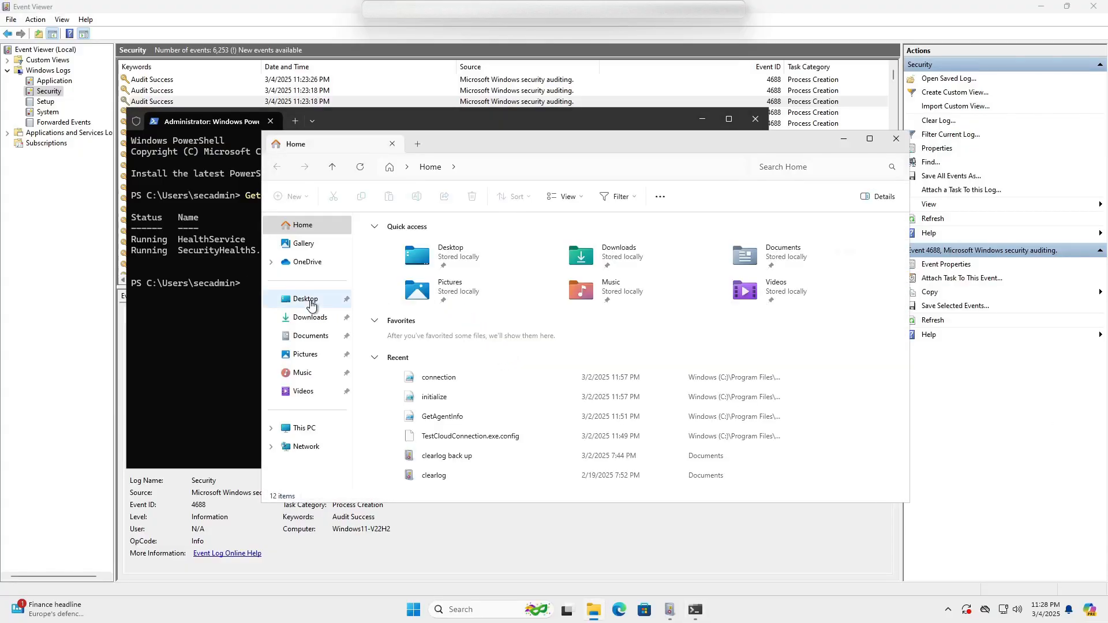
{"action": "left_click", "coordinate": [310, 304]}
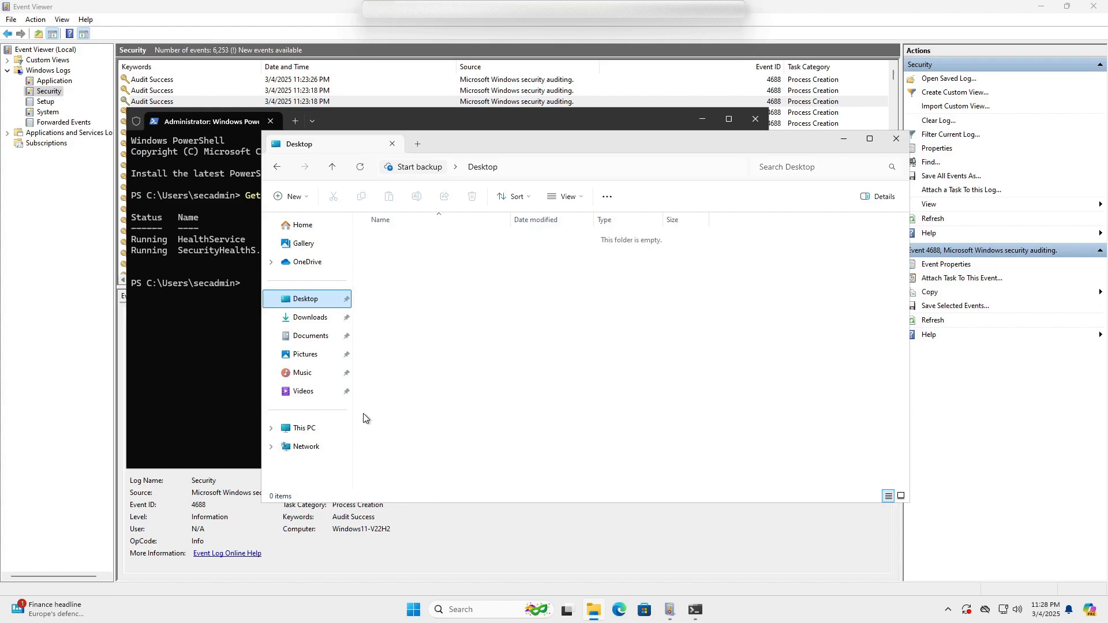
{"action": "left_click", "coordinate": [307, 434]}
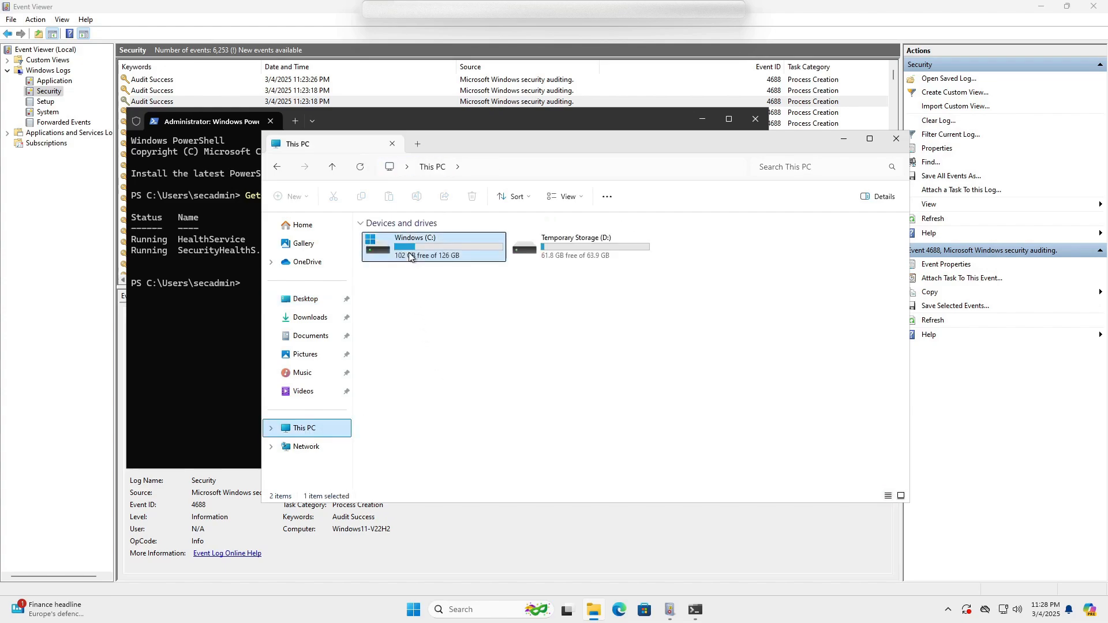
{"action": "double_click", "coordinate": [399, 249]}
{"action": "double_click", "coordinate": [401, 274]}
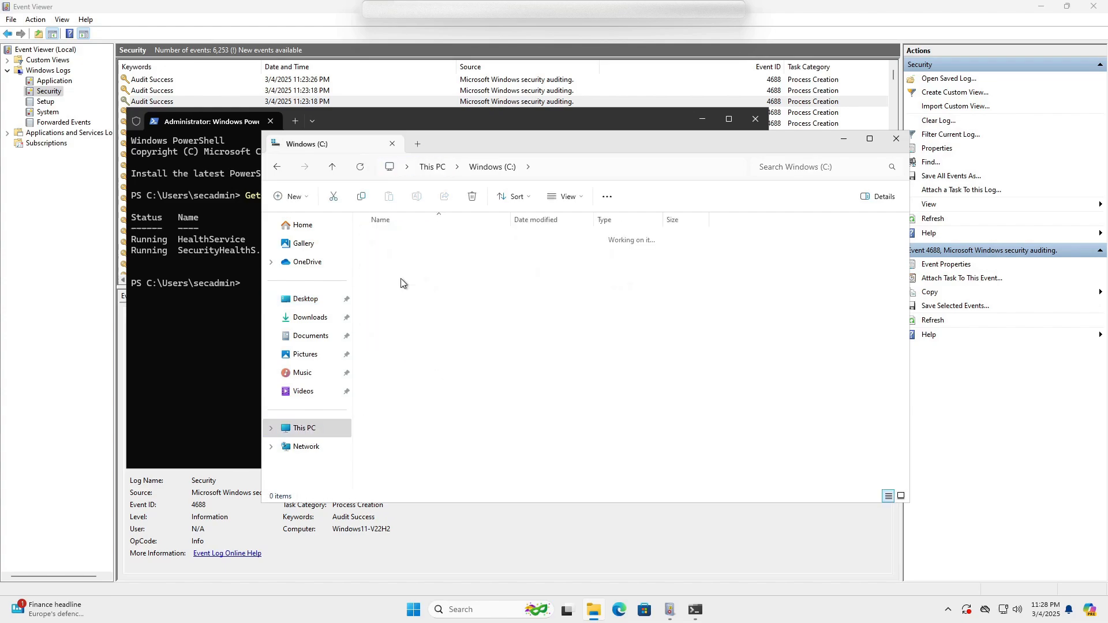
{"action": "double_click", "coordinate": [411, 271]}
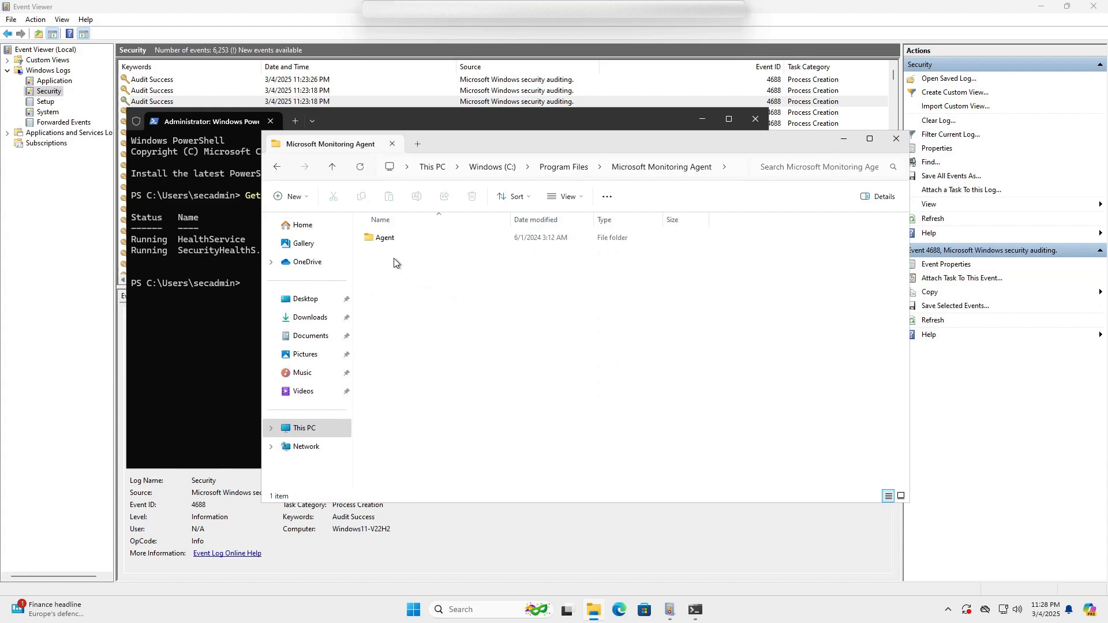
{"action": "left_click", "coordinate": [380, 239]}
{"action": "double_click", "coordinate": [380, 239]}
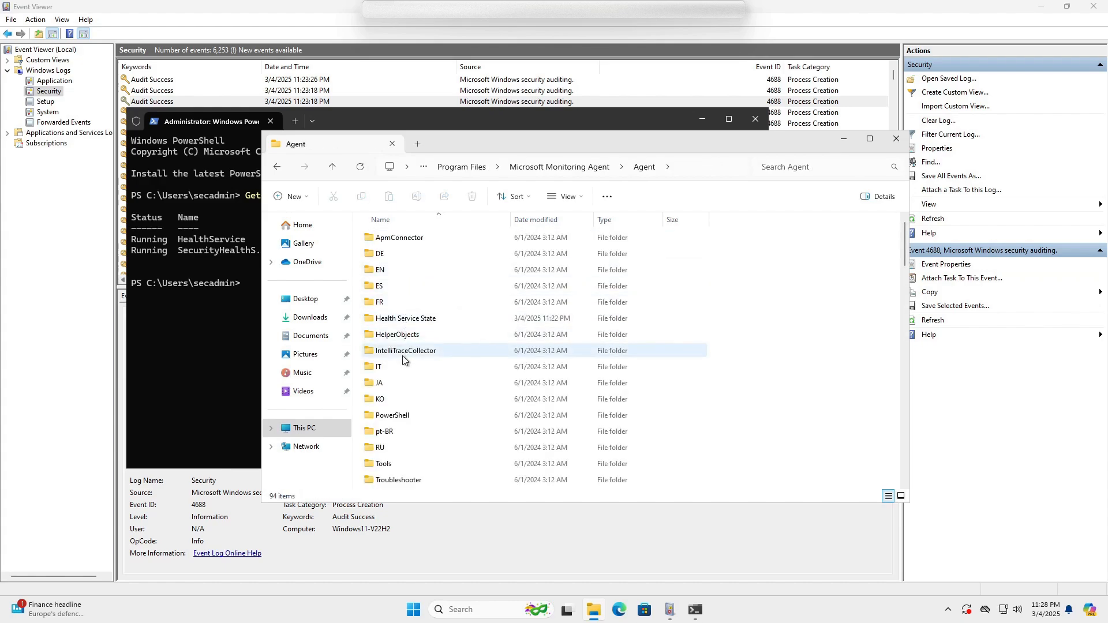
{"action": "scroll", "coordinate": [403, 473], "scroll_direction": "down", "scroll_amount": 3}
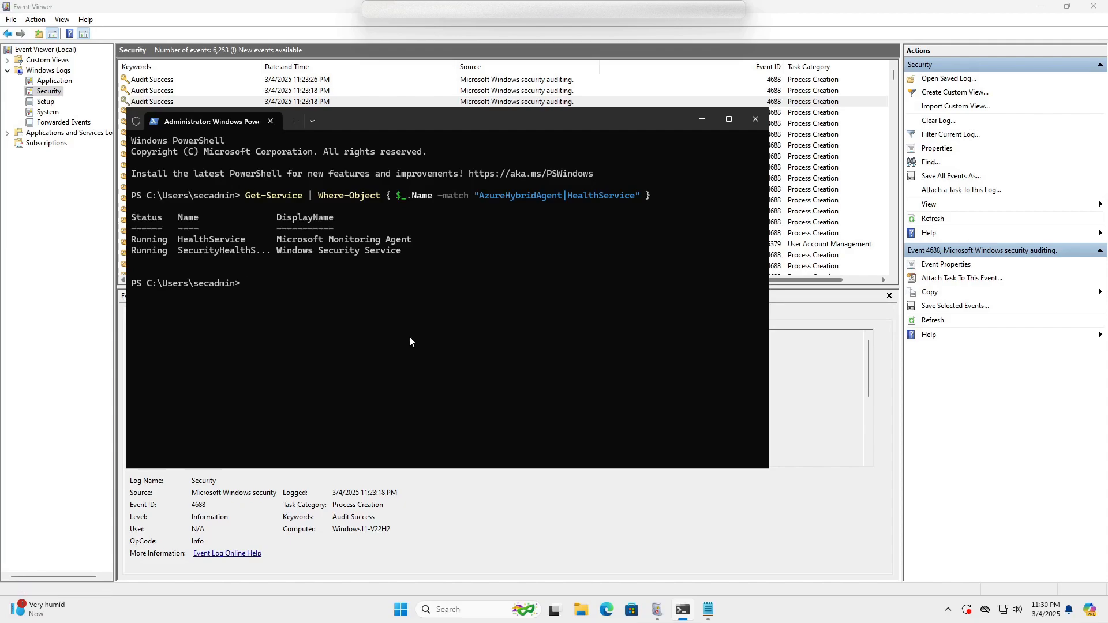
In a new File Explorer window, go to the Monitoring Agent's Agent\Troubleshooter folder.
{"action": "key", "text": "super+e"}
{"action": "left_click", "coordinate": [311, 305]}
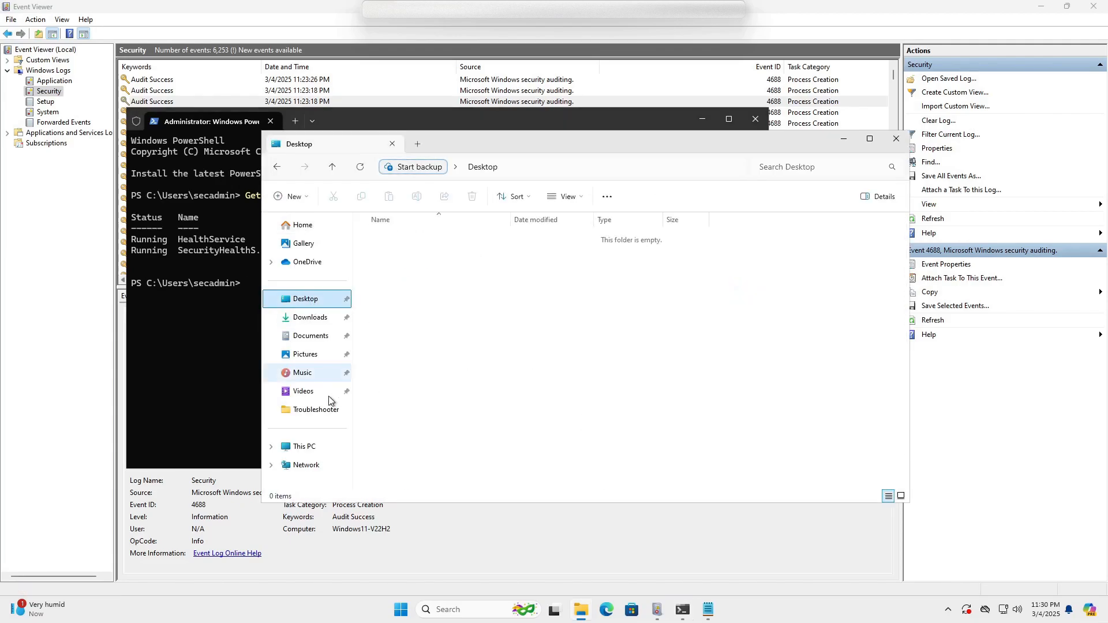
{"action": "left_click", "coordinate": [307, 450]}
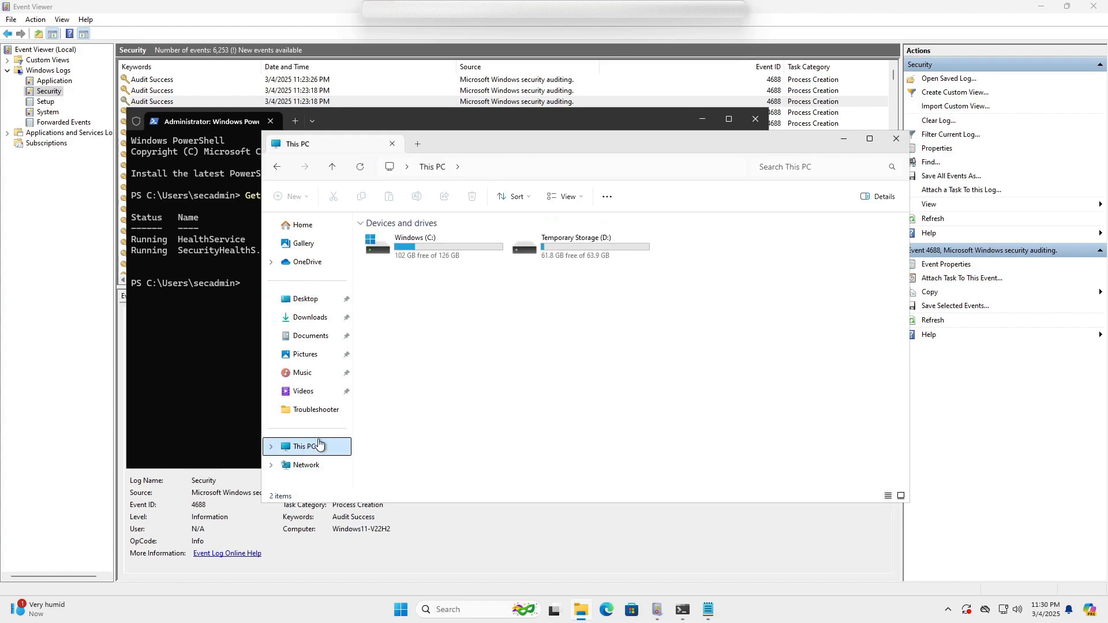
{"action": "double_click", "coordinate": [418, 256]}
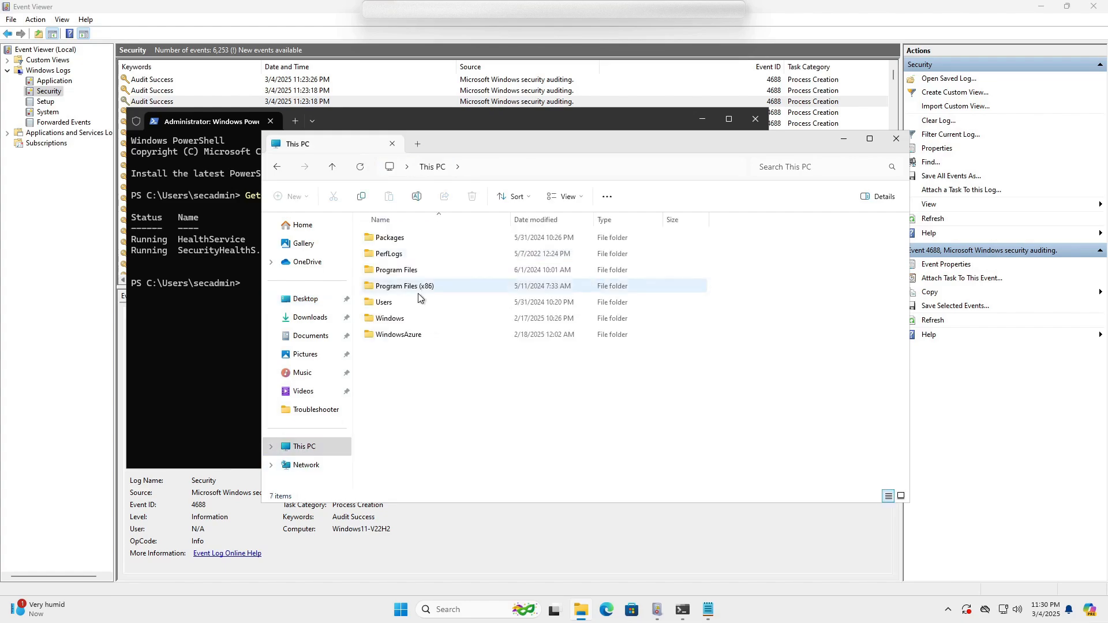
{"action": "double_click", "coordinate": [397, 270]}
{"action": "double_click", "coordinate": [397, 271]}
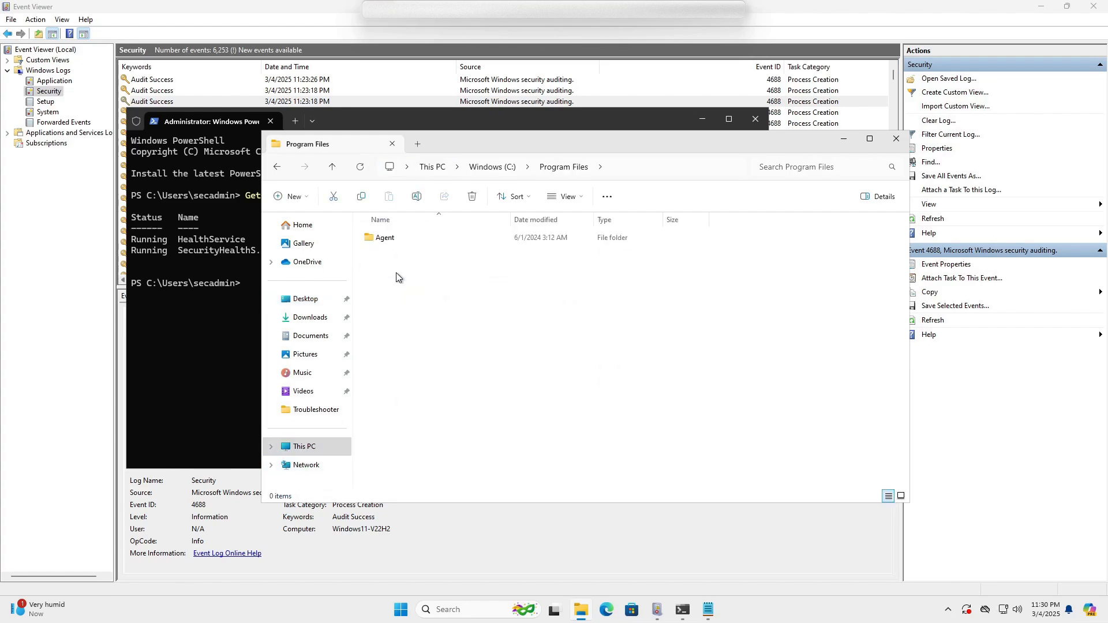
{"action": "double_click", "coordinate": [379, 239]}
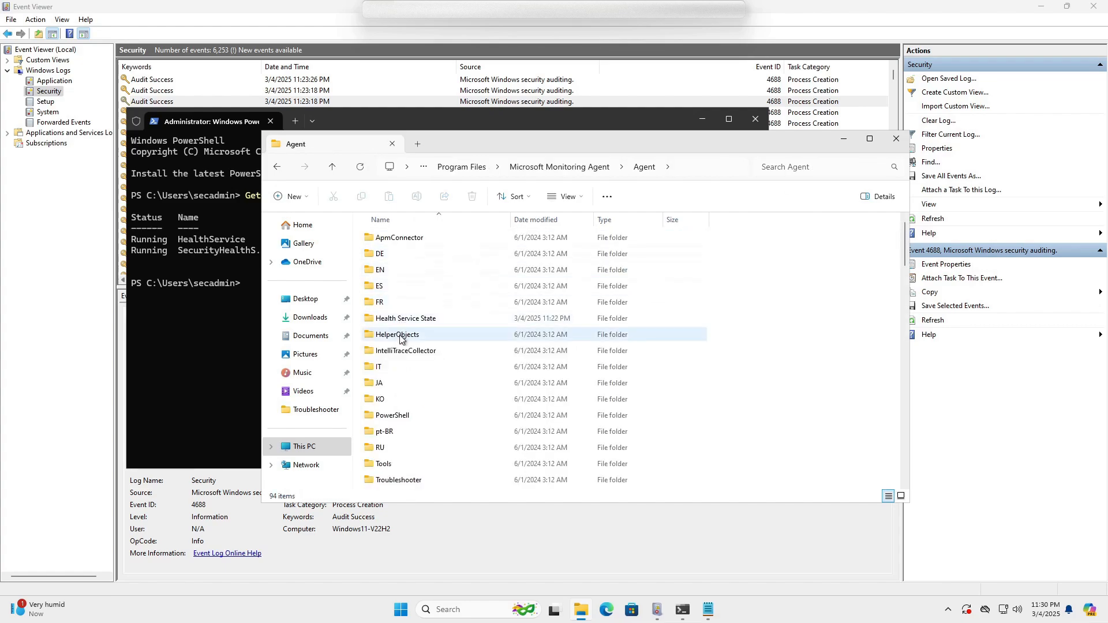
{"action": "double_click", "coordinate": [391, 482]}
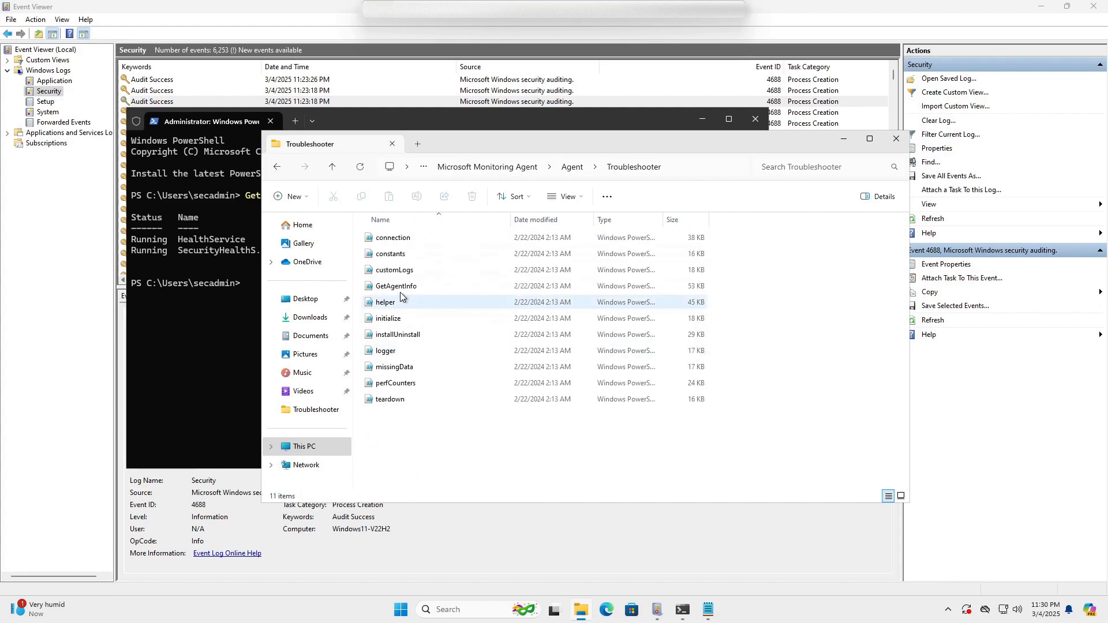
Run the GetAgentInfo script with PowerShell via Show more options.
{"action": "left_click", "coordinate": [397, 286]}
{"action": "right_click", "coordinate": [397, 286]}
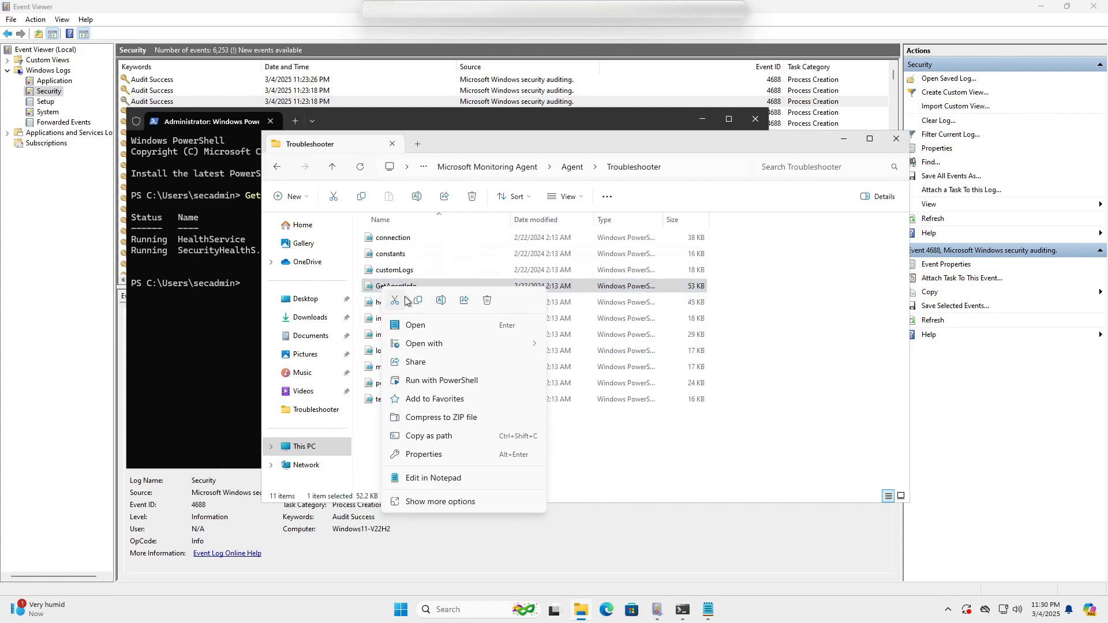
{"action": "left_click", "coordinate": [427, 502]}
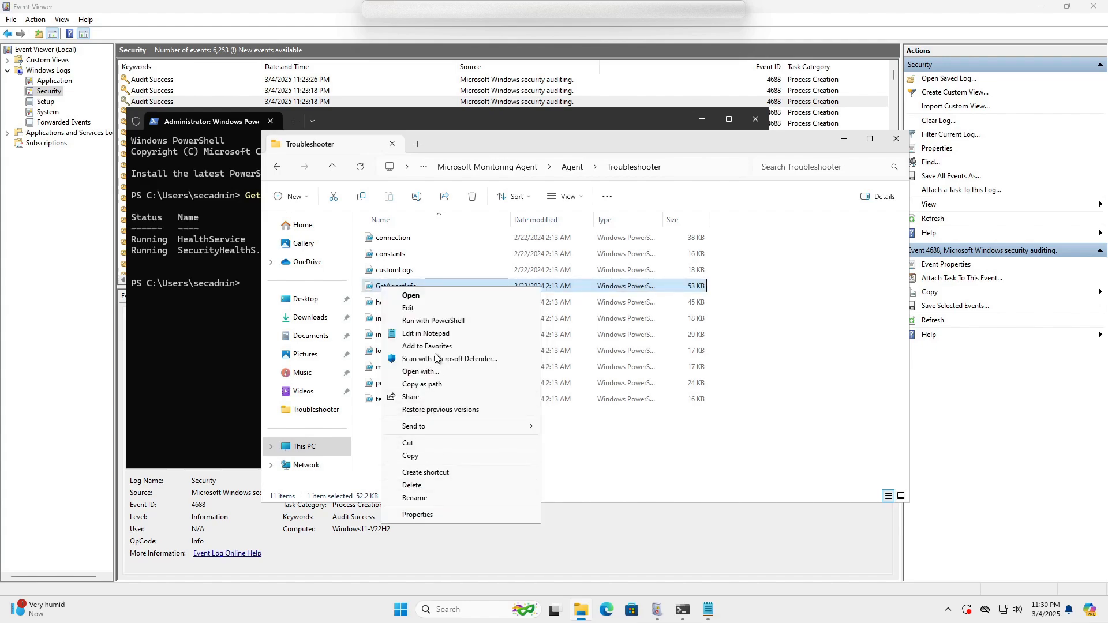
{"action": "left_click", "coordinate": [445, 321]}
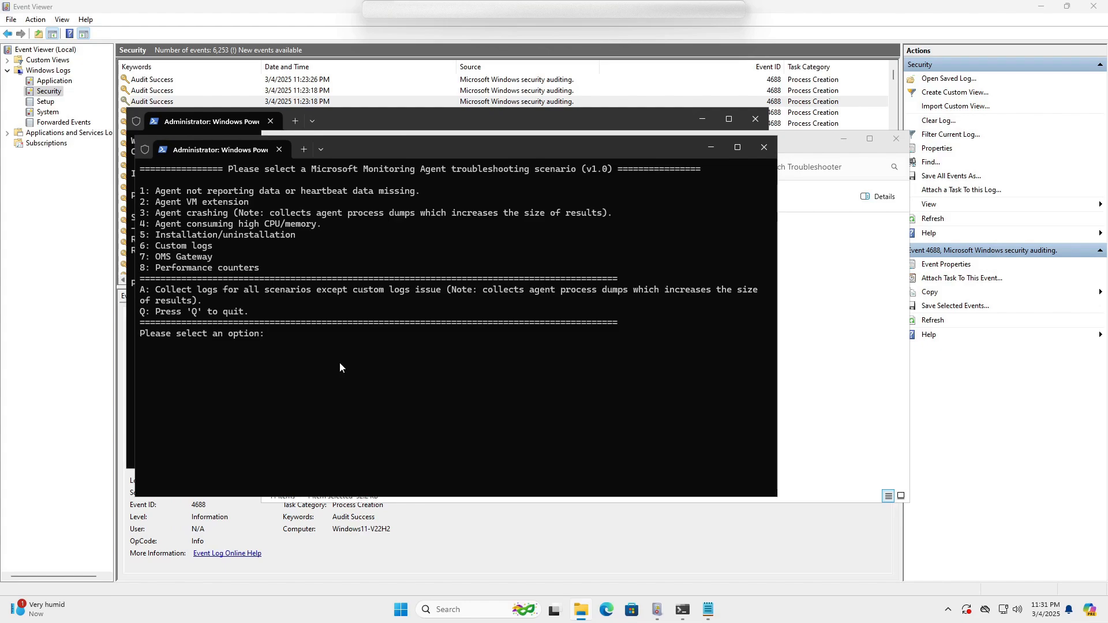
Choose troubleshooter option 2 (Agent VM extension), then option 2 to collect logs.
{"action": "type", "text": "2"}
{"action": "key", "text": "Return"}
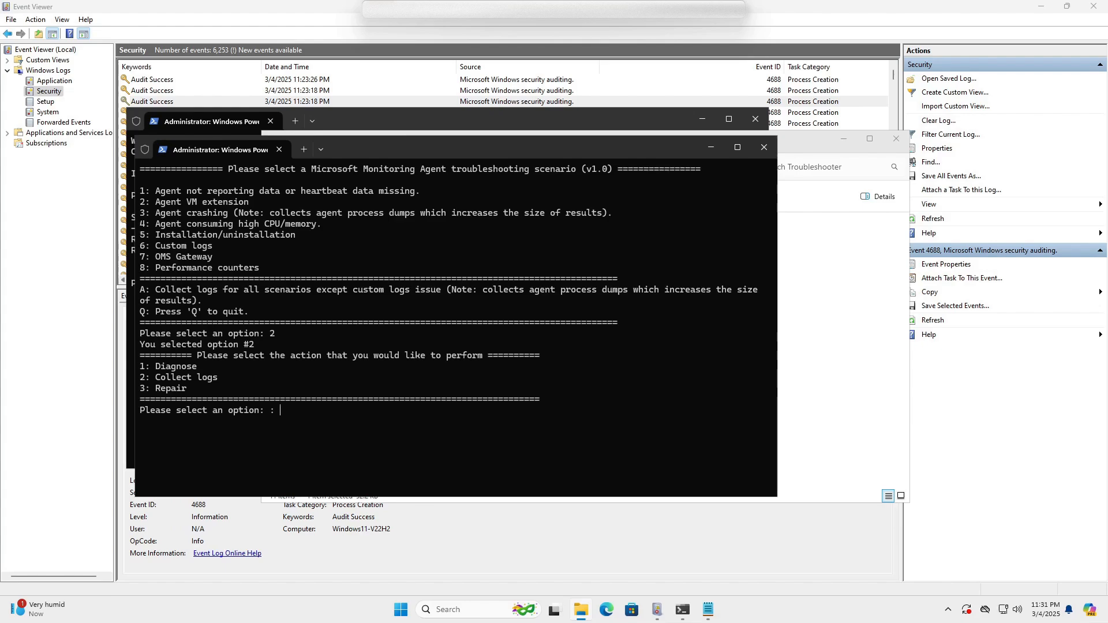
{"action": "key", "text": "Return"}
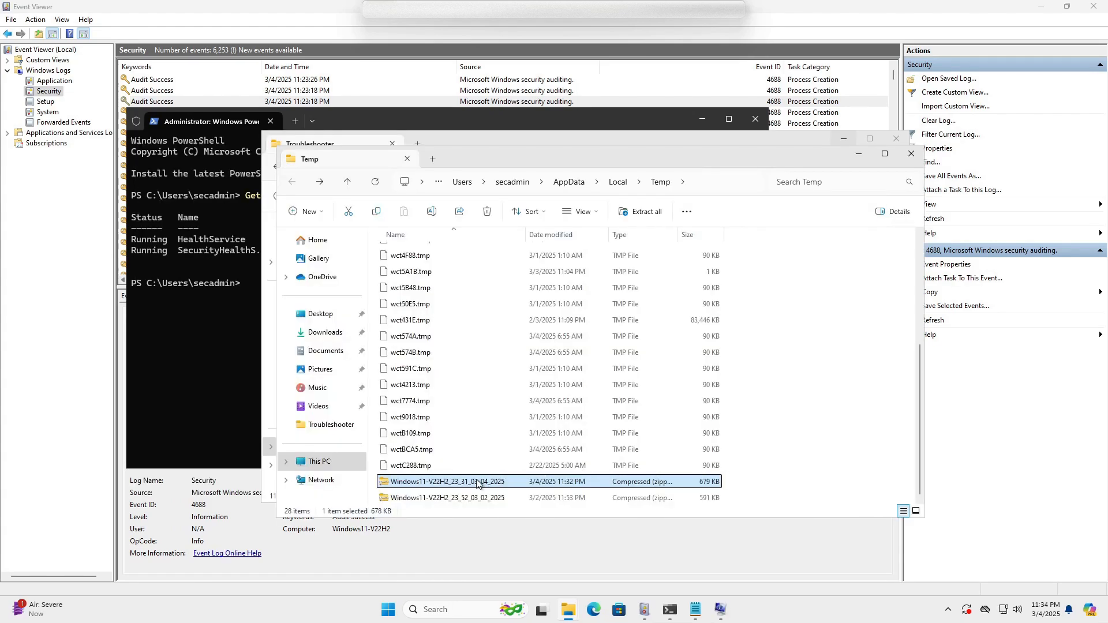
Open extension_details from the collected zip in Notepad and review the MicrosoftMonitoringAgent plugin path.
{"action": "double_click", "coordinate": [450, 483]}
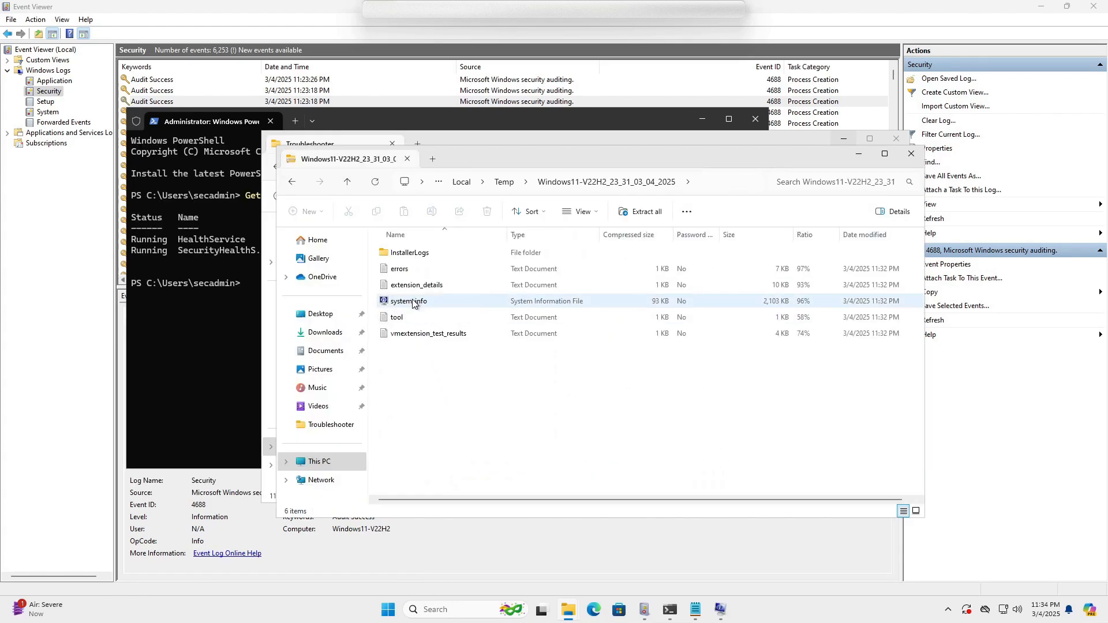
{"action": "double_click", "coordinate": [418, 286]}
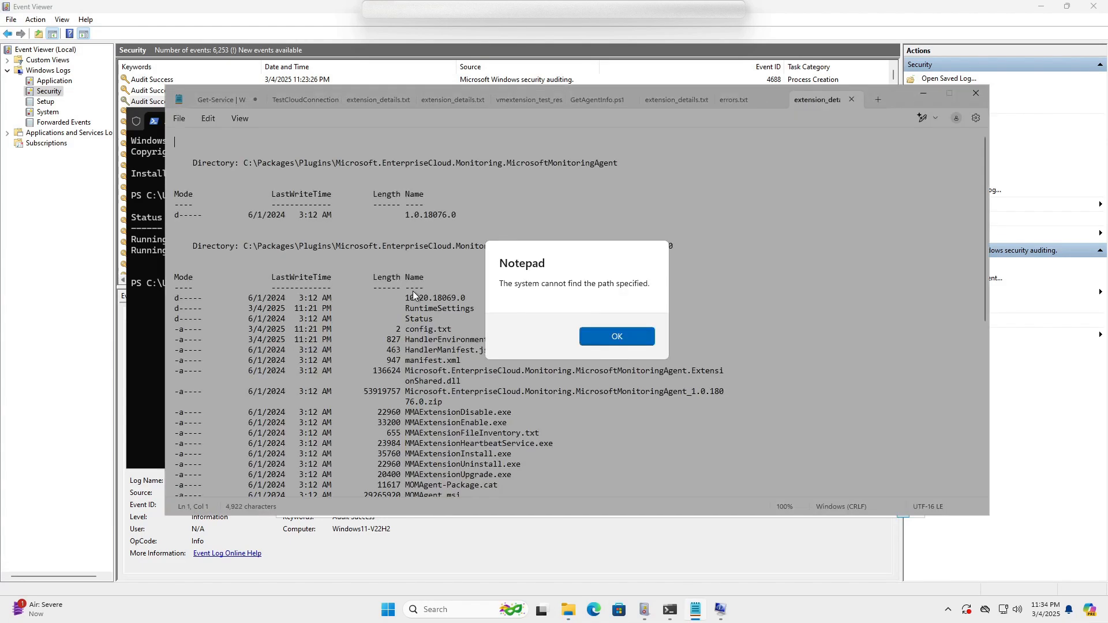
{"action": "left_click", "coordinate": [623, 340]}
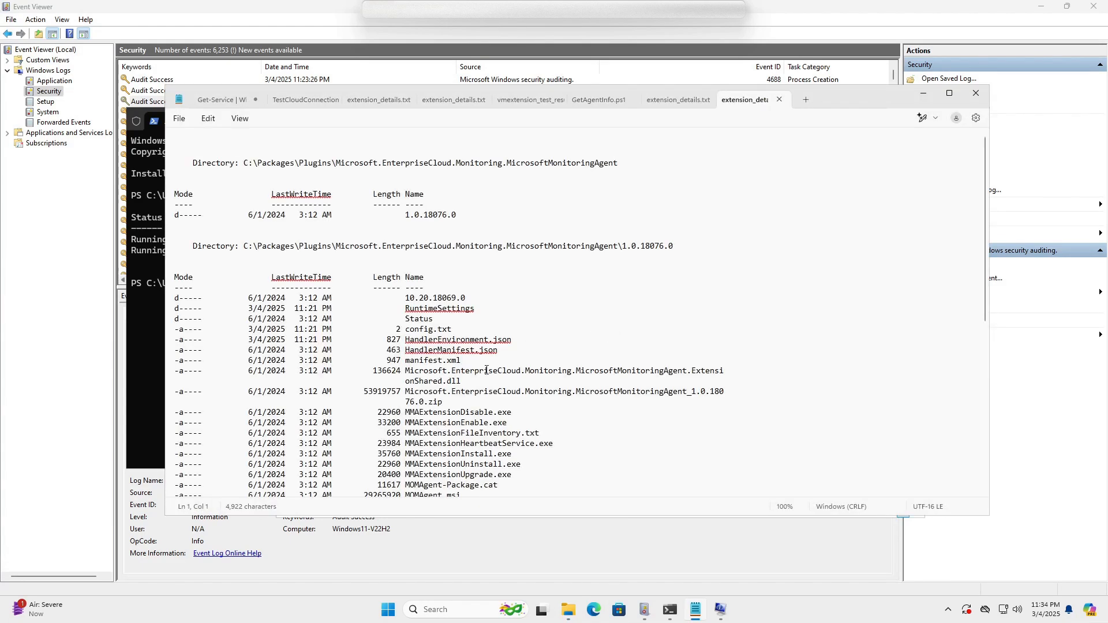
{"action": "scroll", "coordinate": [461, 345], "scroll_direction": "down", "scroll_amount": 6}
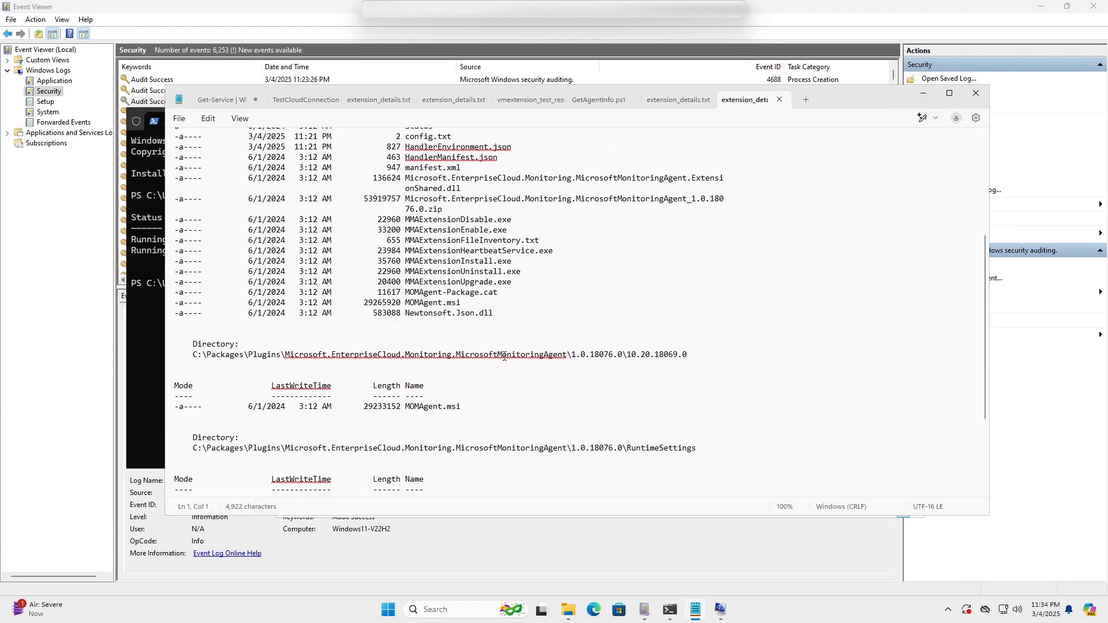
{"action": "left_click_drag", "start_coordinate": [190, 355], "coordinate": [693, 355]}
{"action": "left_click", "coordinate": [669, 372]}
{"action": "scroll", "coordinate": [847, 429], "scroll_direction": "down", "scroll_amount": 4}
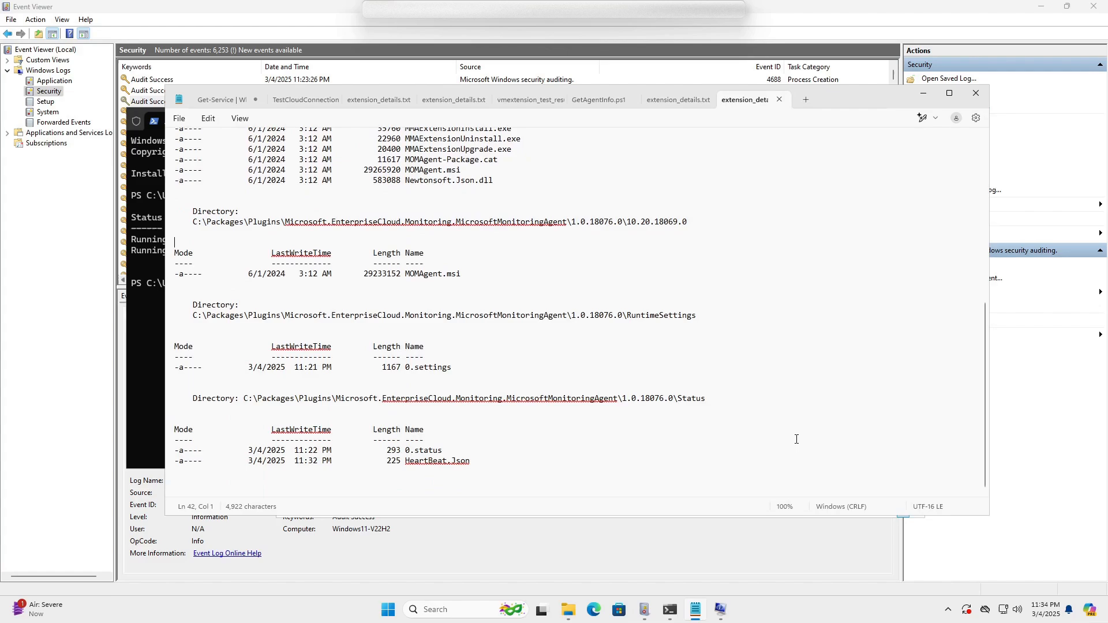
{"action": "scroll", "coordinate": [793, 435], "scroll_direction": "up", "scroll_amount": 10}
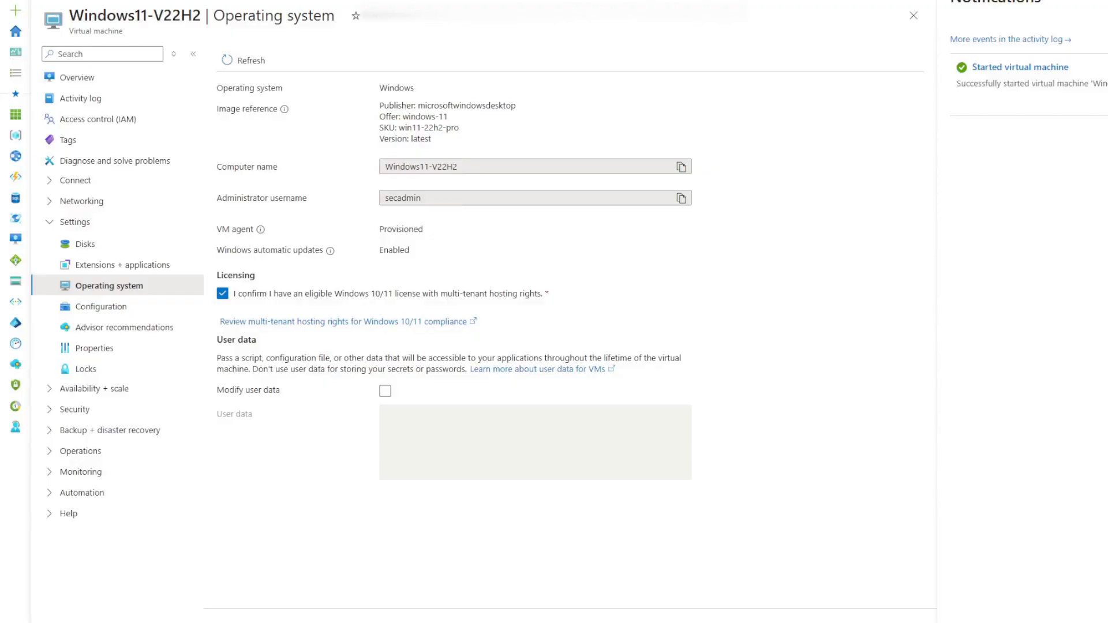
View the MicrosoftMonitoringAgent extension's details under the VM's Extensions + applications.
{"action": "left_click", "coordinate": [124, 265]}
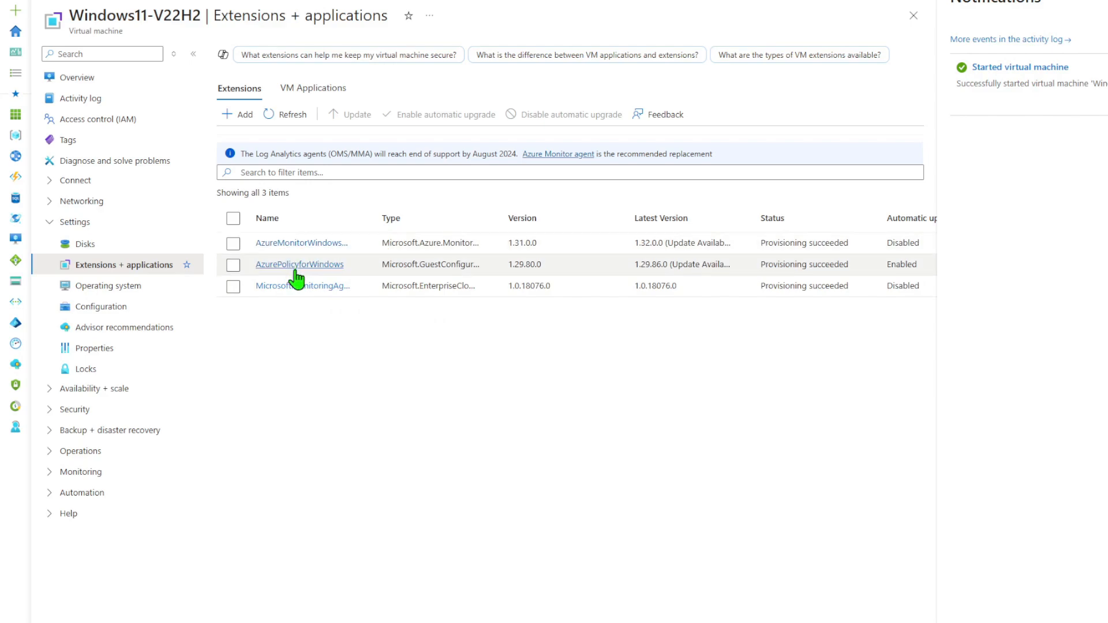
{"action": "left_click", "coordinate": [306, 287]}
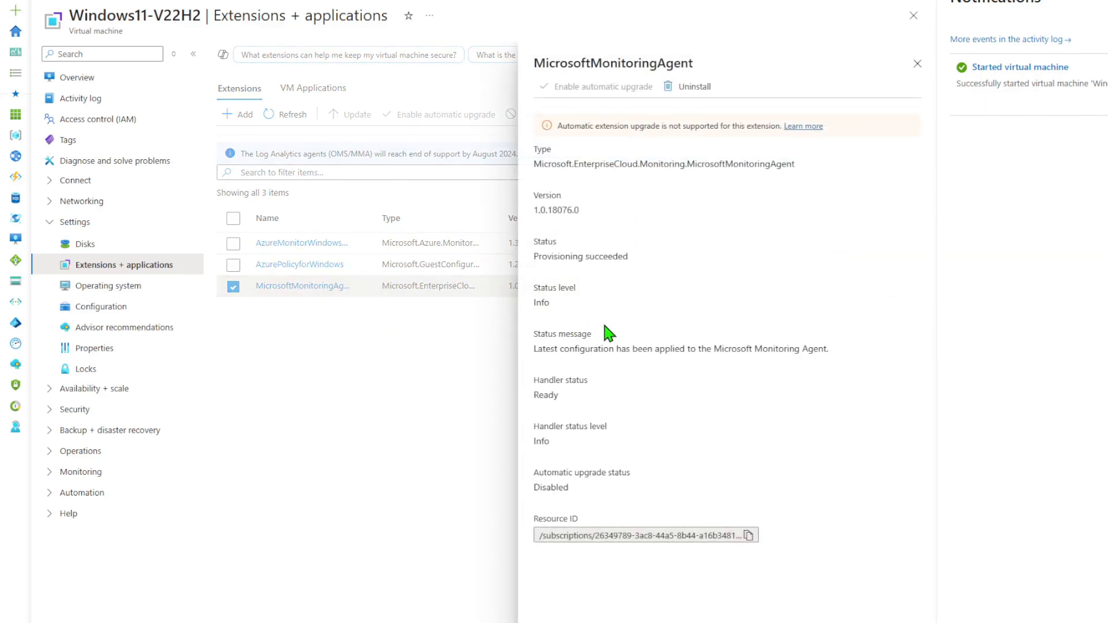
{"action": "left_click", "coordinate": [918, 64]}
{"action": "left_click", "coordinate": [233, 287]}
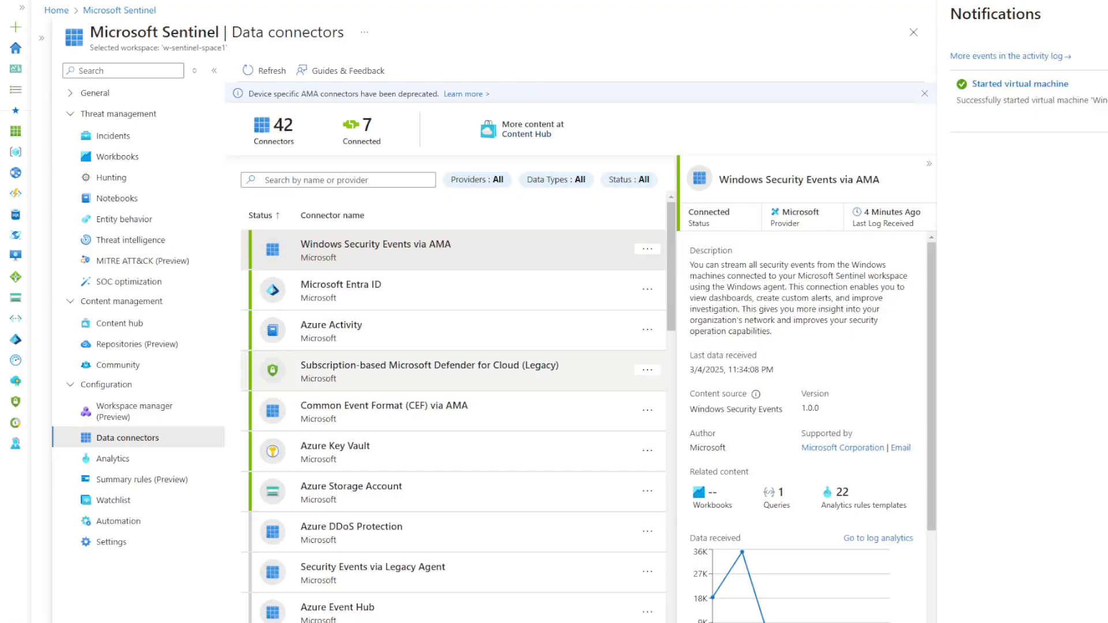
Review the Windows Security Events via AMA connector and remove VM-WS2016-AD from DCR-WJ-Winlog.
{"action": "left_click", "coordinate": [776, 621]}
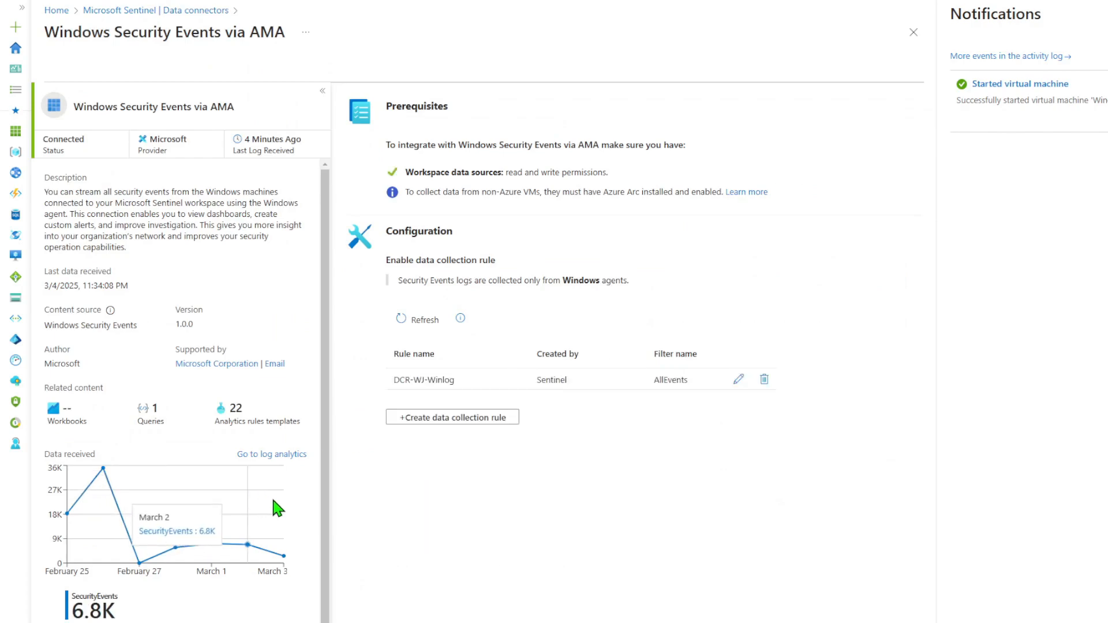
{"action": "scroll", "coordinate": [270, 504], "scroll_direction": "down", "scroll_amount": 1}
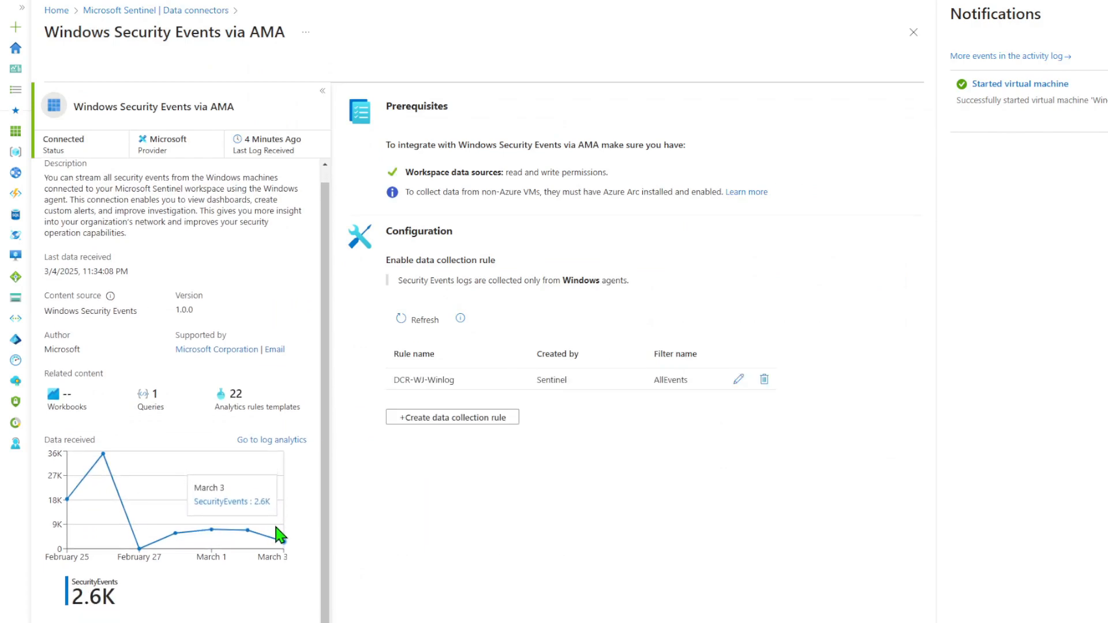
{"action": "scroll", "coordinate": [277, 522], "scroll_direction": "up", "scroll_amount": 1}
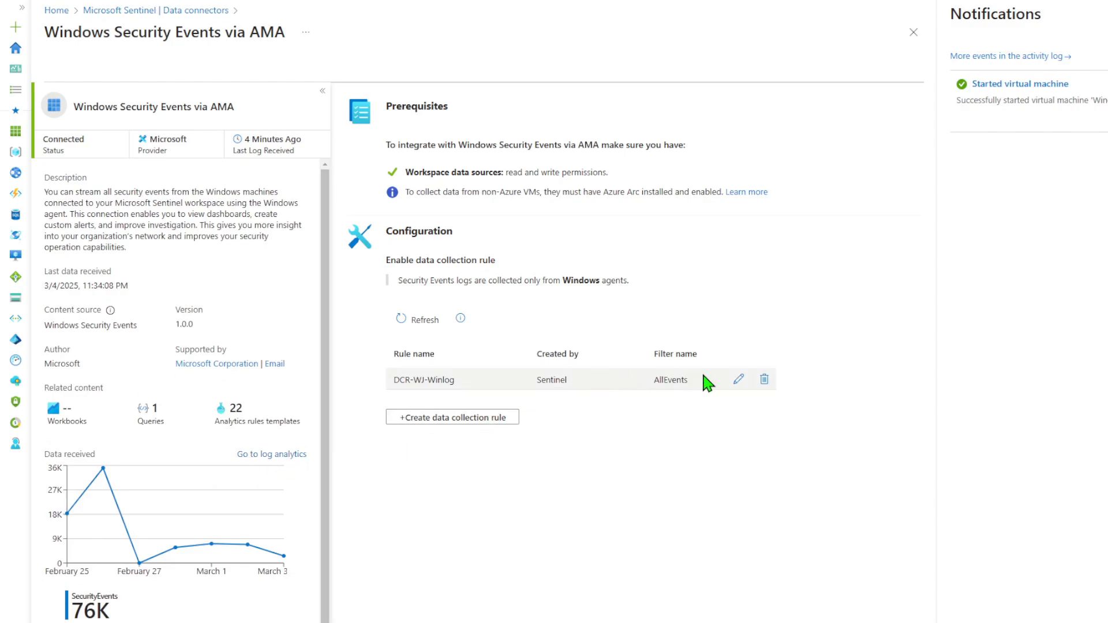
{"action": "left_click", "coordinate": [739, 379]}
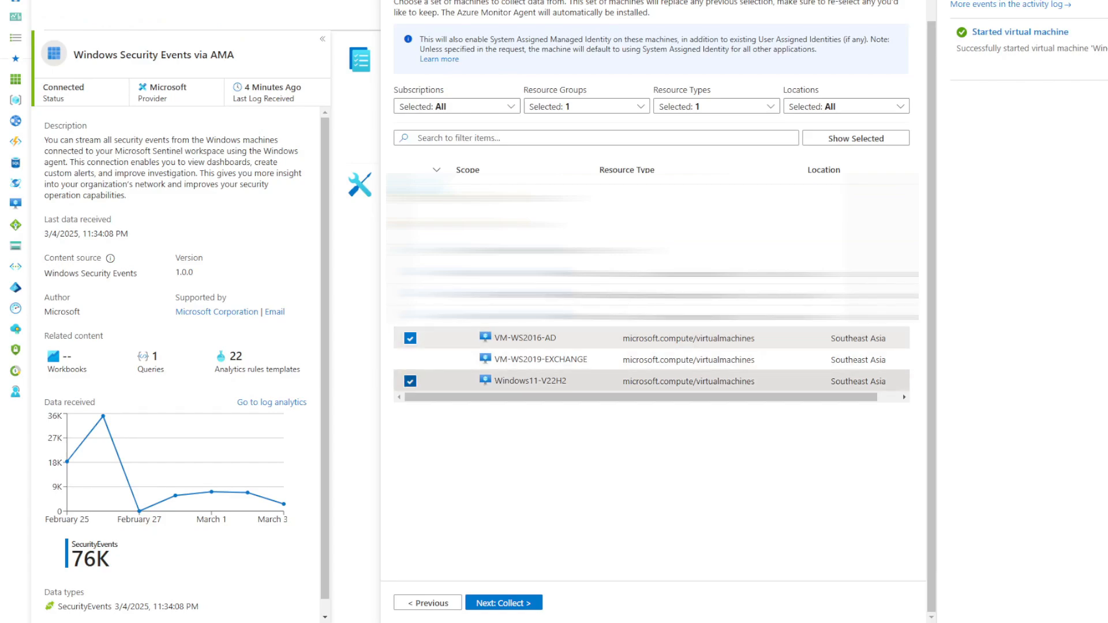
{"action": "left_click", "coordinate": [632, 382]}
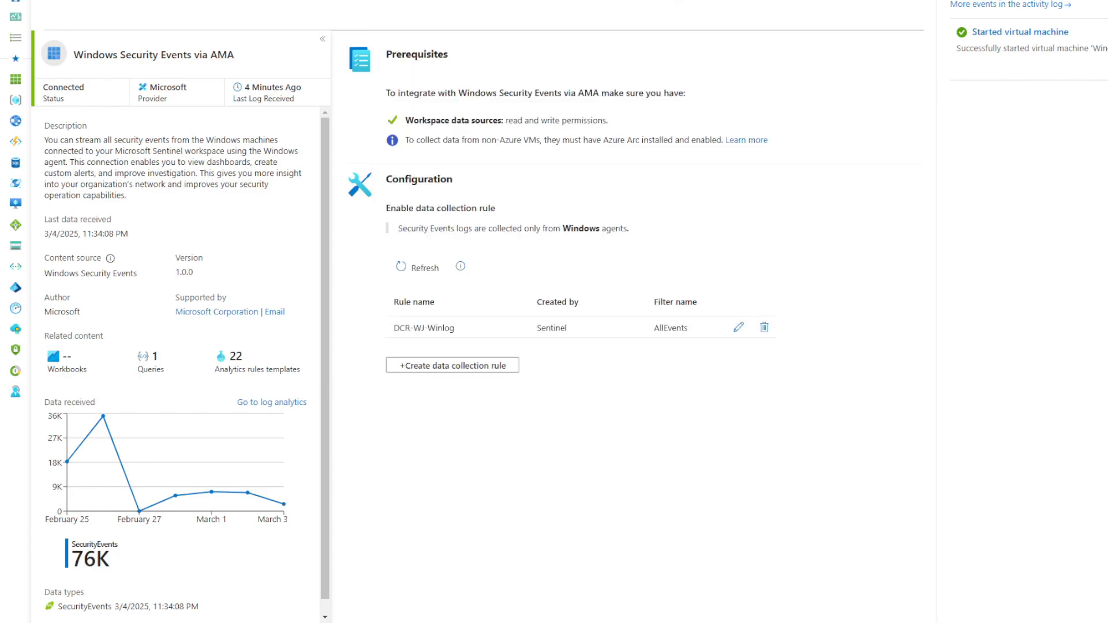
{"action": "left_click", "coordinate": [272, 403]}
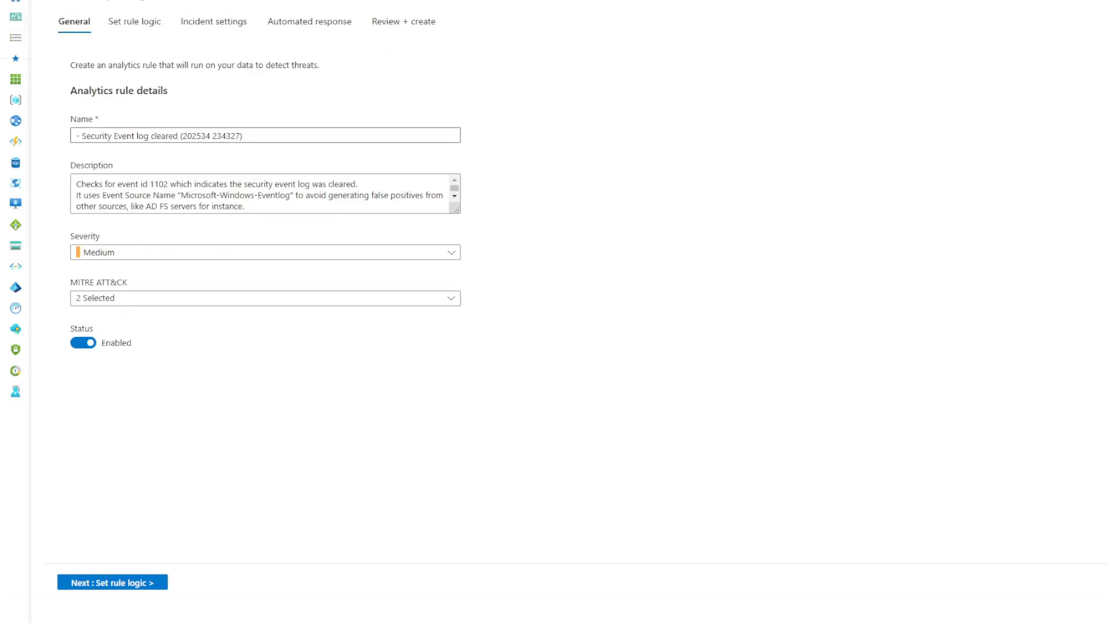
Prefix the rule name with 'TEST 1102' and review the Defense Evasion MITRE ATT&CK techniques.
{"action": "left_click", "coordinate": [78, 133]}
{"action": "type", "text": "TEST "}
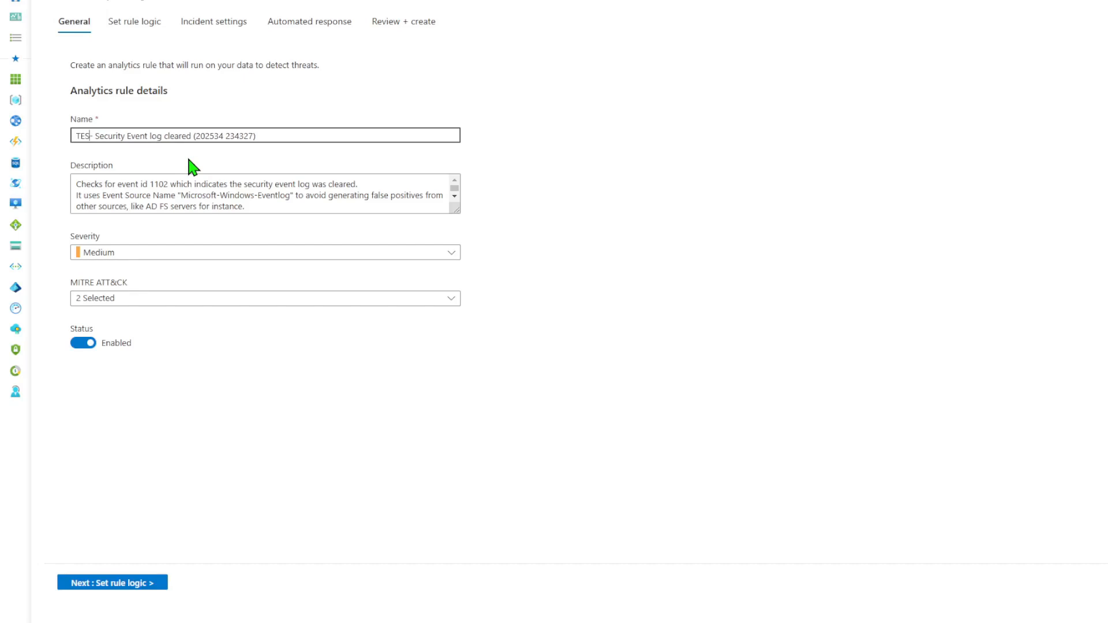
{"action": "type", "text": "1102"}
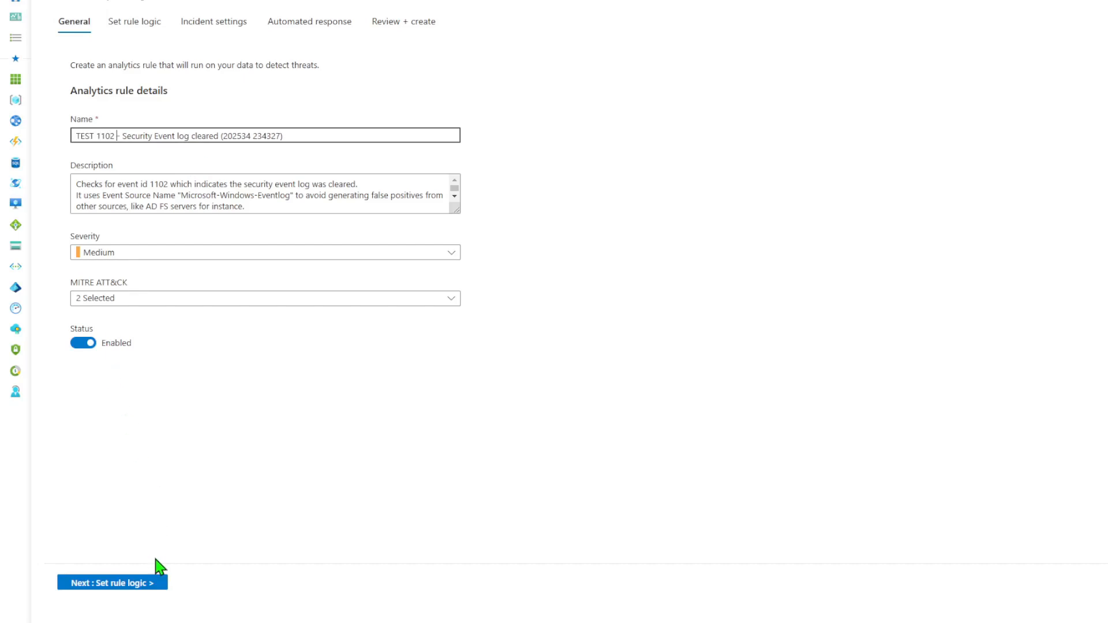
{"action": "left_click", "coordinate": [302, 300]}
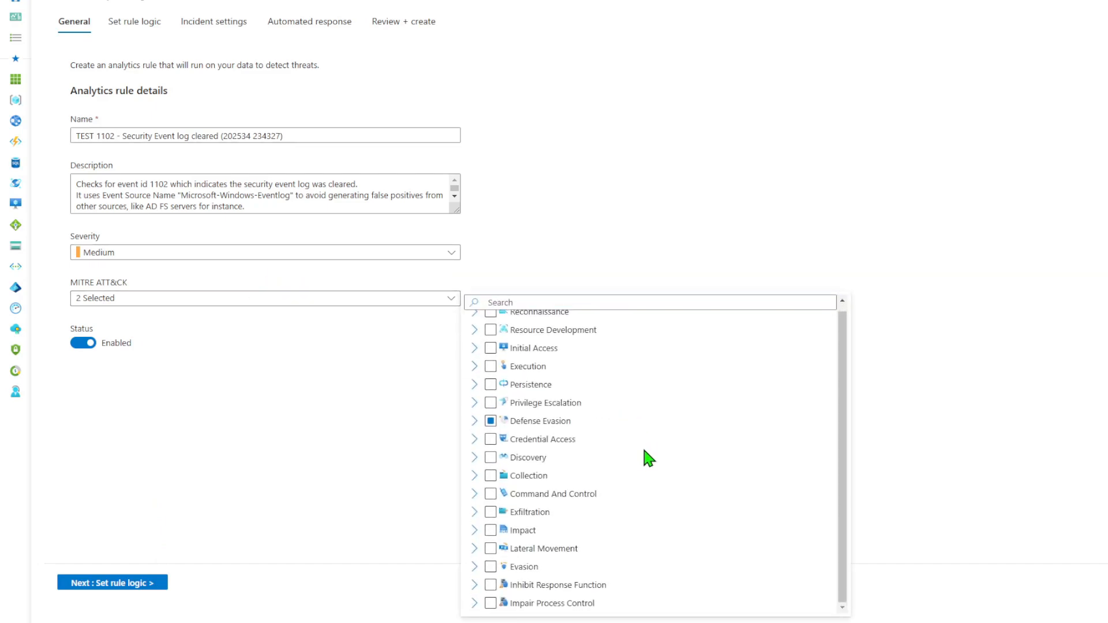
{"action": "left_click", "coordinate": [475, 427]}
{"action": "scroll", "coordinate": [594, 462], "scroll_direction": "down", "scroll_amount": 1}
{"action": "scroll", "coordinate": [638, 481], "scroll_direction": "down", "scroll_amount": 3}
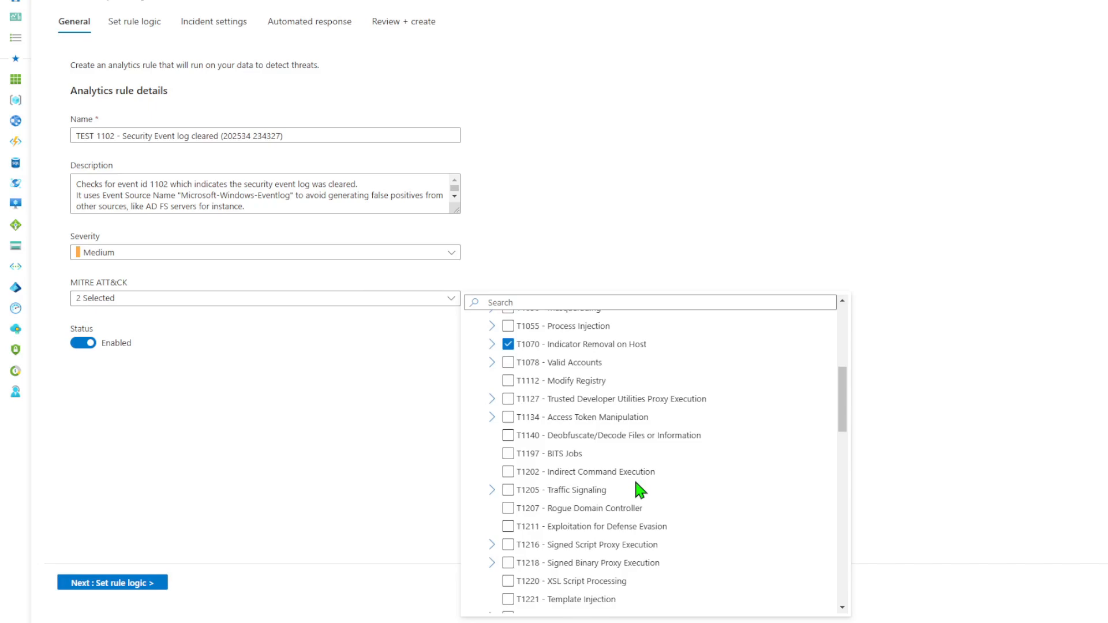
{"action": "scroll", "coordinate": [633, 490], "scroll_direction": "up", "scroll_amount": 5}
{"action": "left_click", "coordinate": [475, 334]}
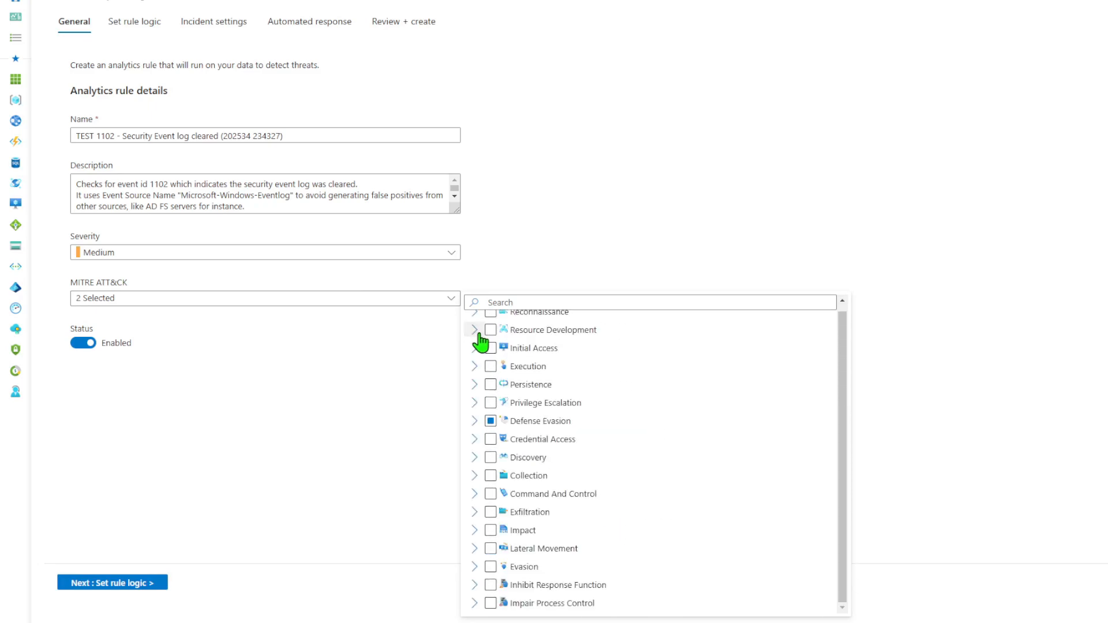
{"action": "left_click", "coordinate": [451, 299]}
Review the rule query's EventID 1102 filter and summarize line.
{"action": "left_click", "coordinate": [149, 585]}
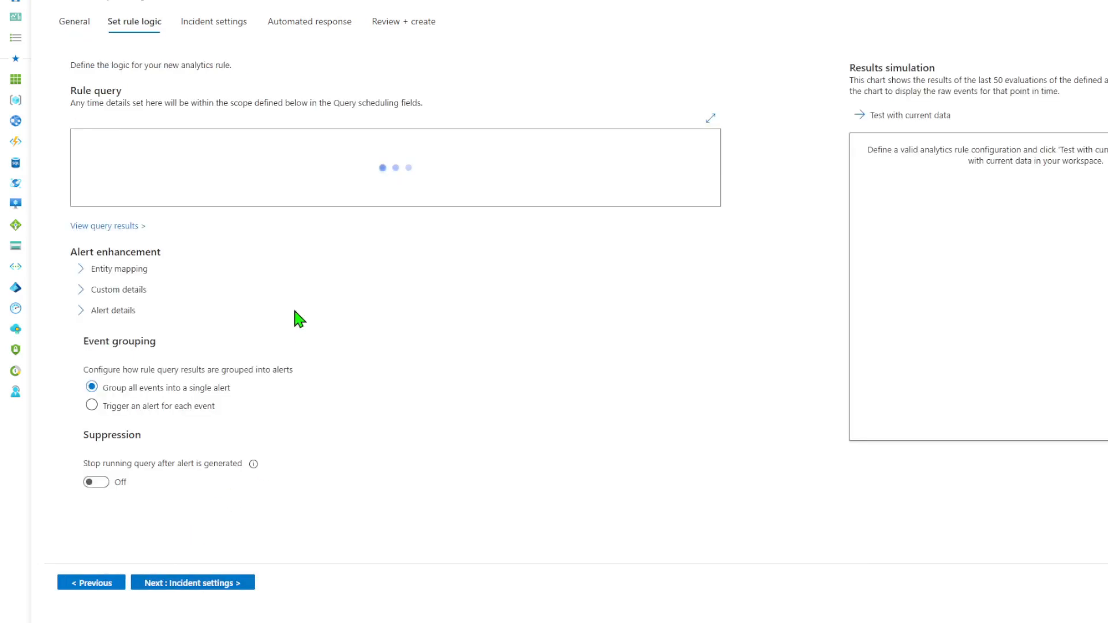
{"action": "left_click", "coordinate": [312, 148]}
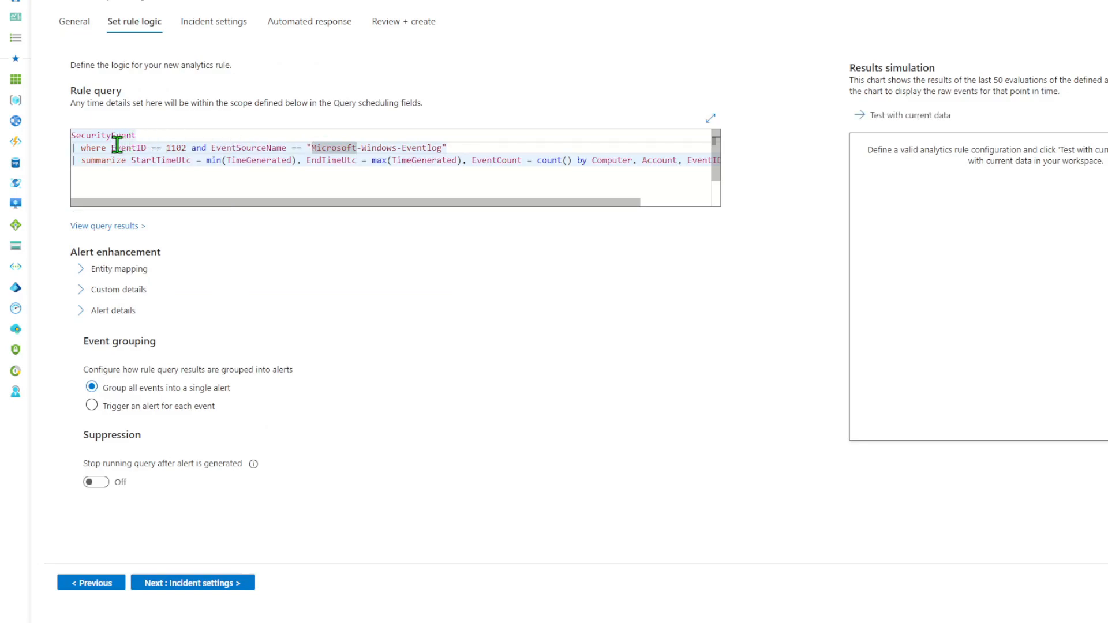
{"action": "left_click", "coordinate": [79, 148]}
{"action": "left_click_drag", "start_coordinate": [80, 148], "coordinate": [453, 148]}
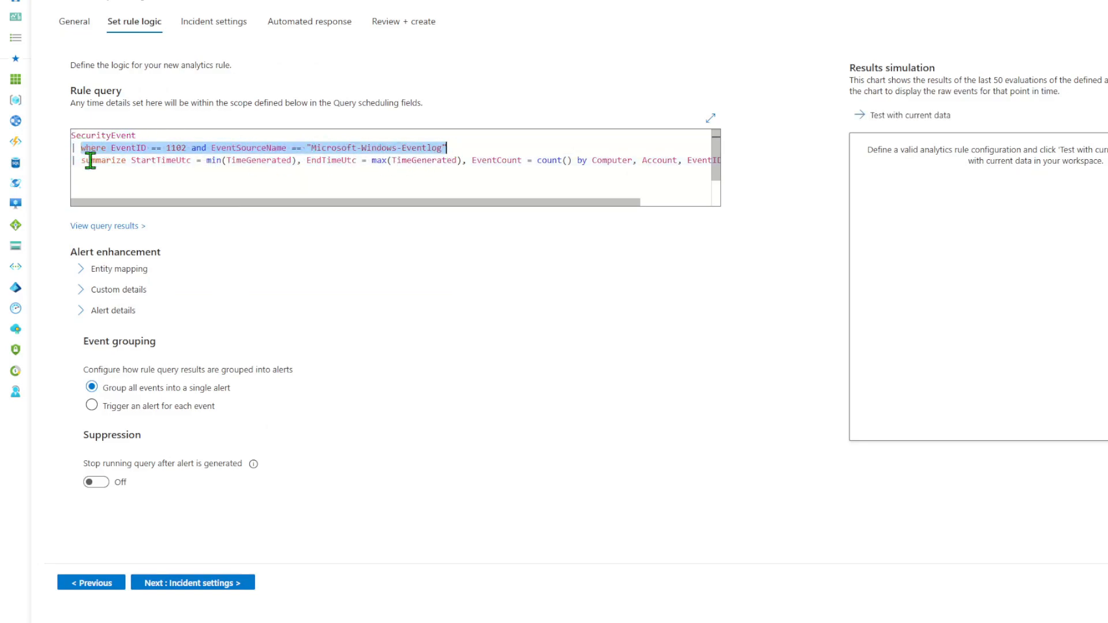
{"action": "left_click_drag", "start_coordinate": [81, 160], "coordinate": [722, 163]}
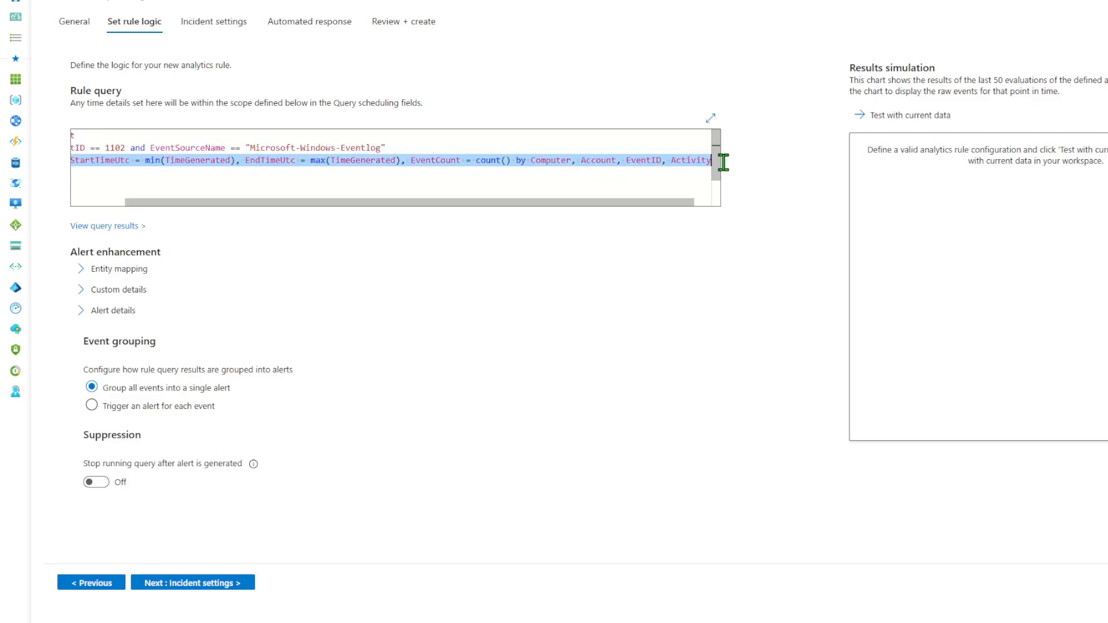
{"action": "left_click", "coordinate": [385, 179]}
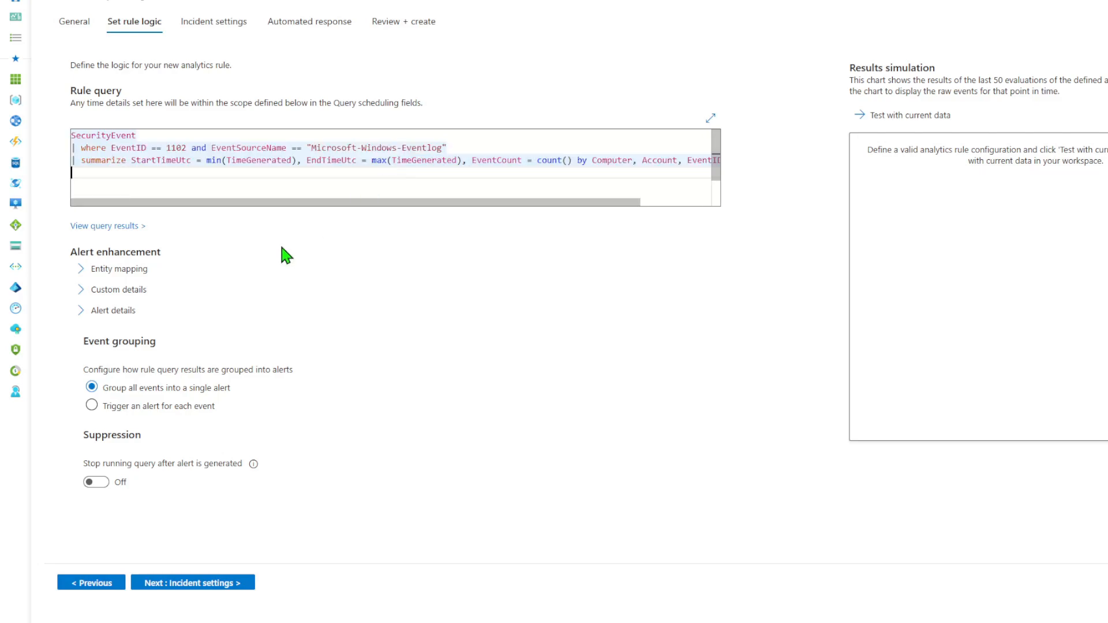
Add an IP entity mapping with Address taken from the Activity column.
{"action": "left_click", "coordinate": [83, 270]}
{"action": "left_click", "coordinate": [153, 453]}
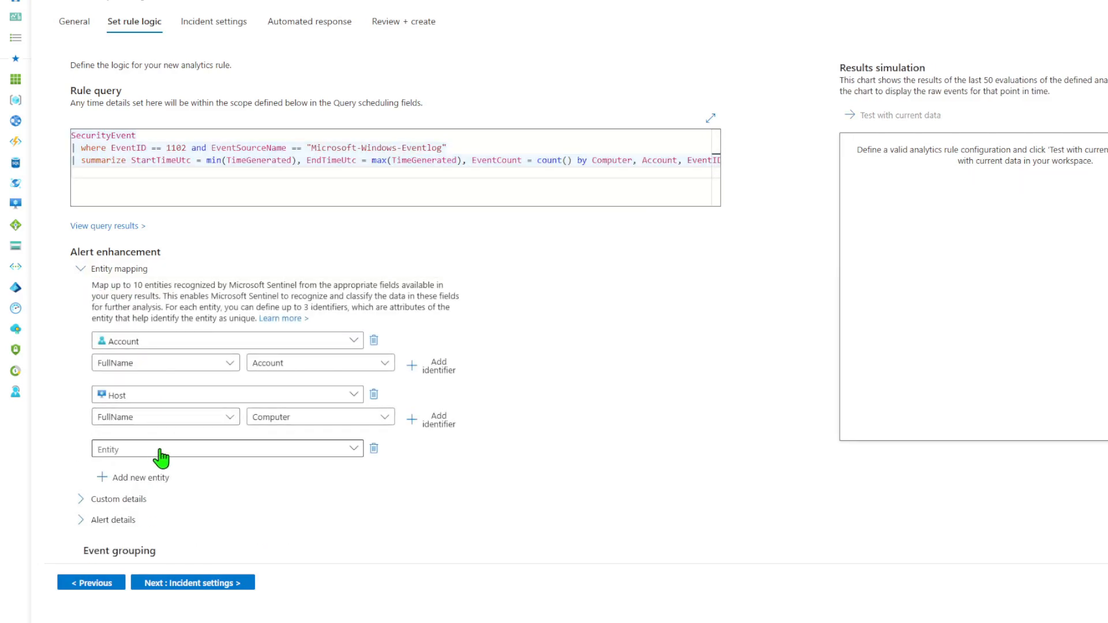
{"action": "left_click", "coordinate": [185, 449]}
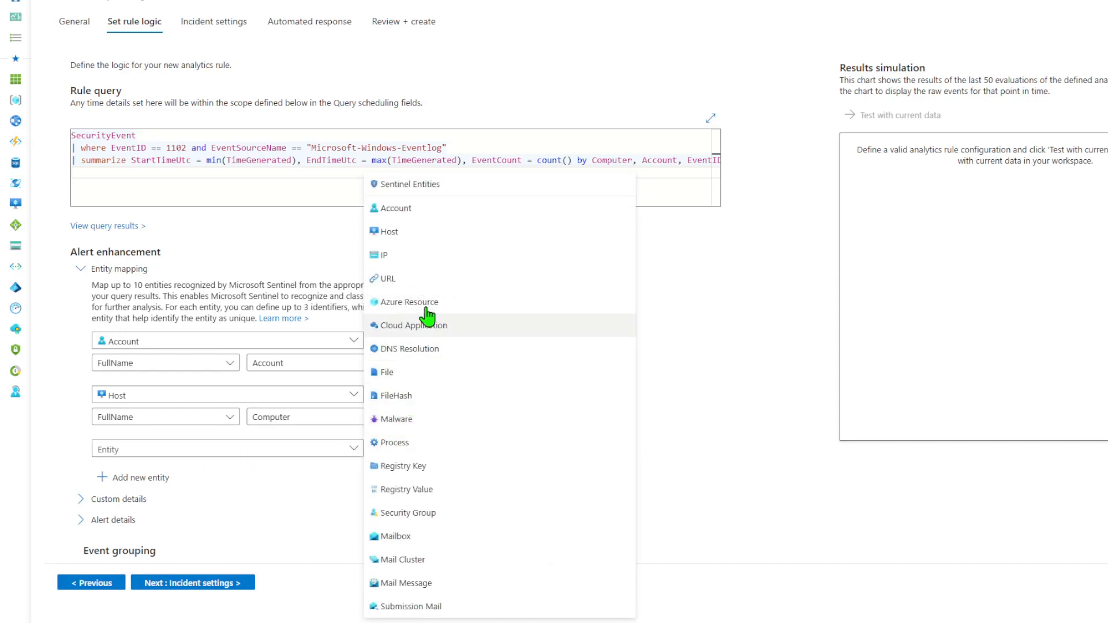
{"action": "left_click", "coordinate": [421, 260]}
{"action": "left_click", "coordinate": [193, 472]}
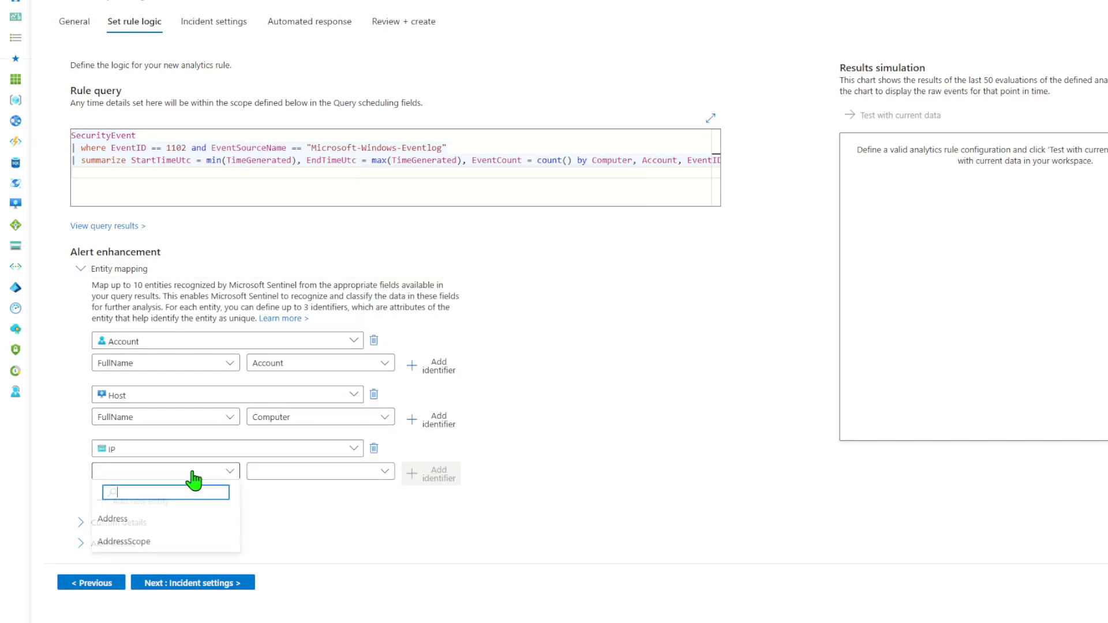
{"action": "left_click", "coordinate": [159, 519]}
{"action": "left_click", "coordinate": [335, 476]}
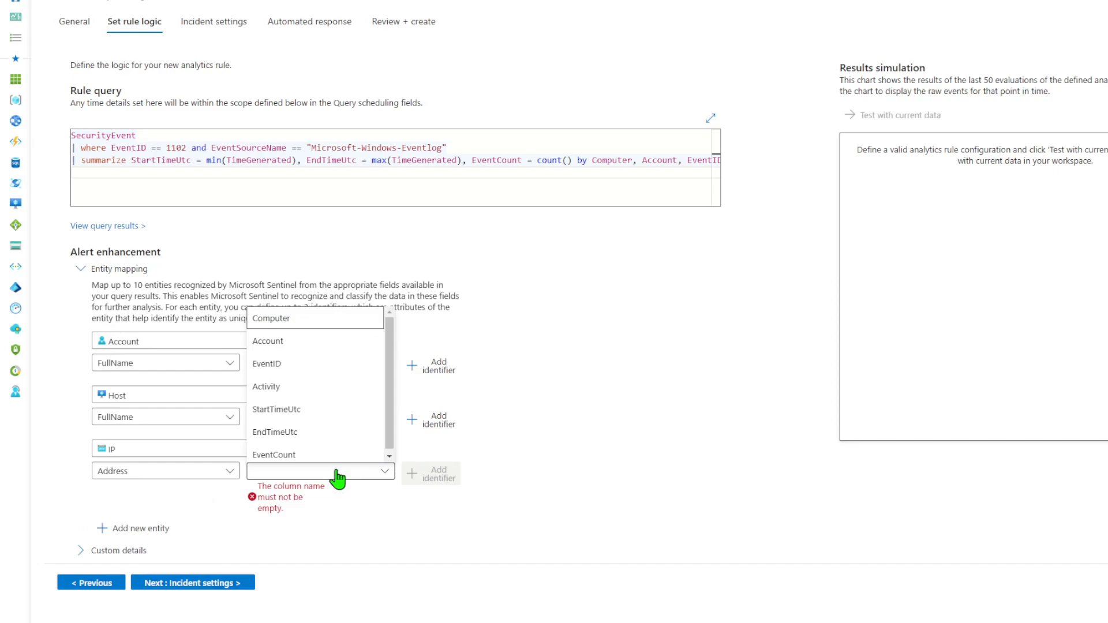
{"action": "left_click", "coordinate": [315, 388]}
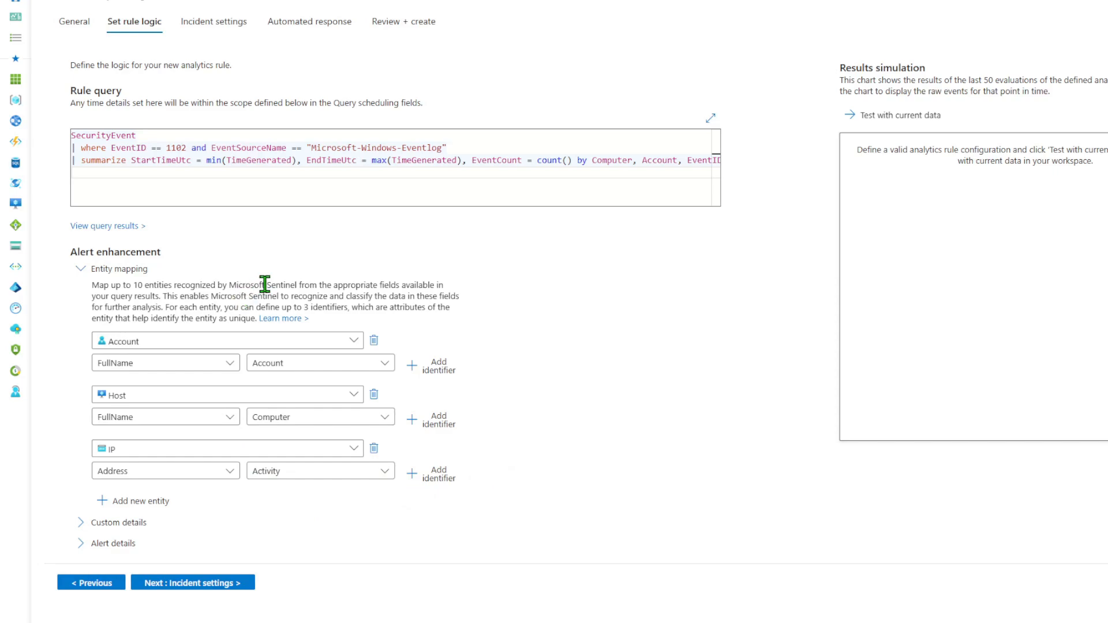
{"action": "scroll", "coordinate": [279, 437], "scroll_direction": "down", "scroll_amount": 2}
{"action": "scroll", "coordinate": [282, 444], "scroll_direction": "down", "scroll_amount": 1}
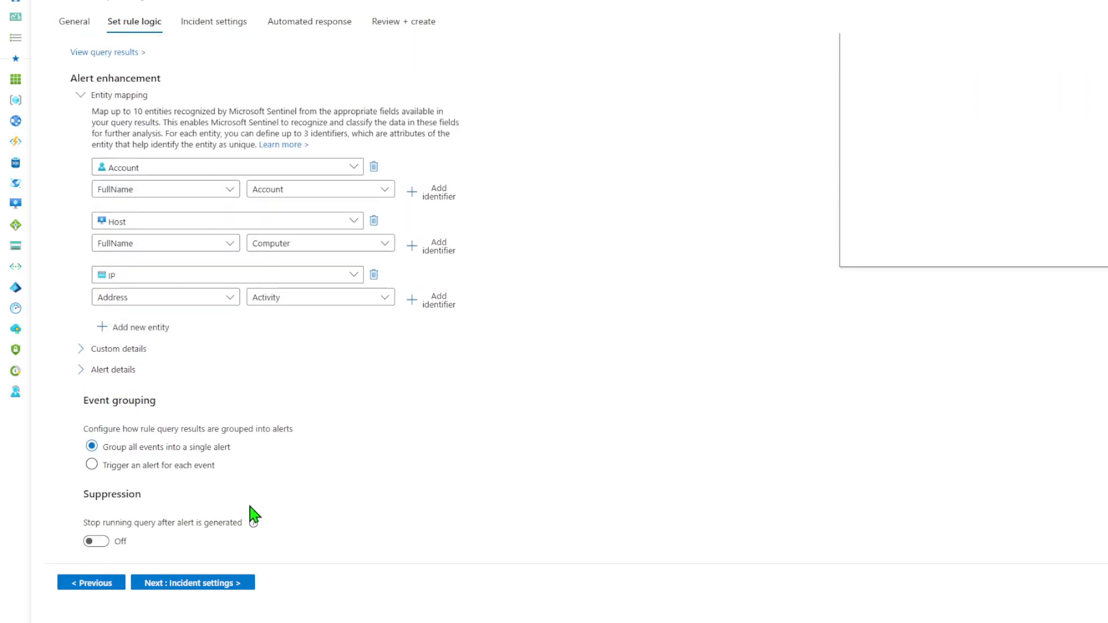
{"action": "left_click", "coordinate": [226, 584]}
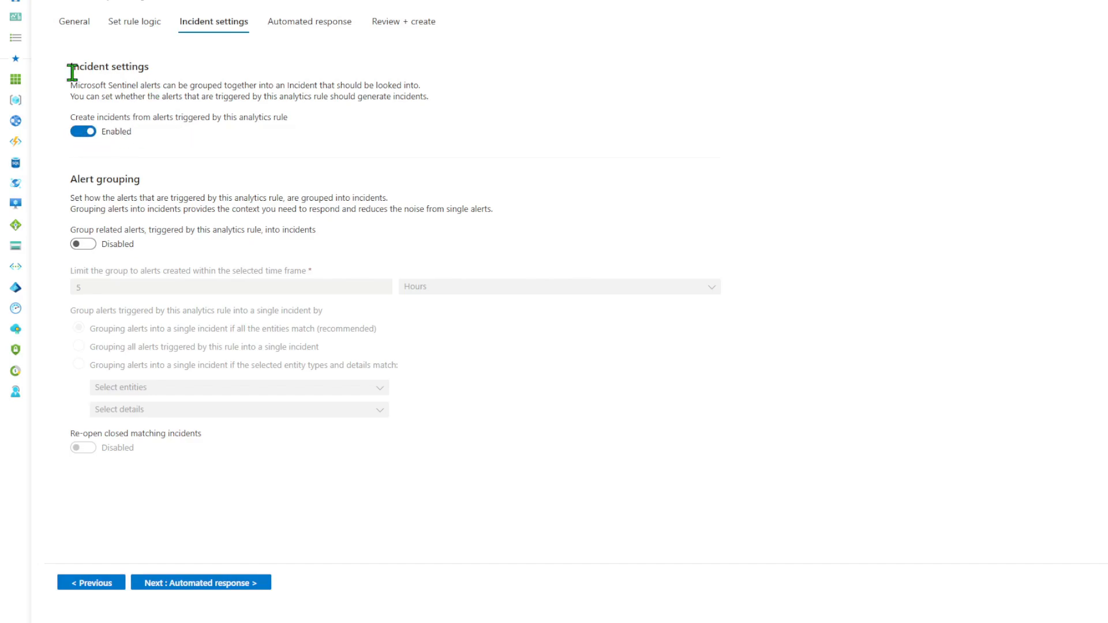
Advance past Incident settings and Automated response to Review + create, then save the rule.
{"action": "left_click", "coordinate": [230, 584]}
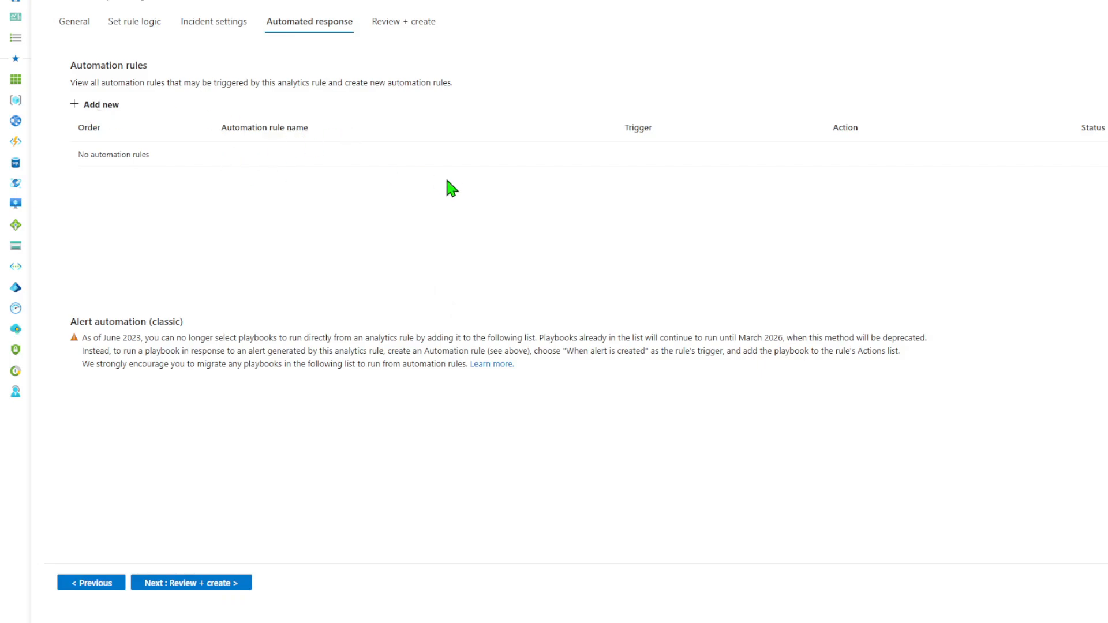
{"action": "left_click", "coordinate": [229, 584]}
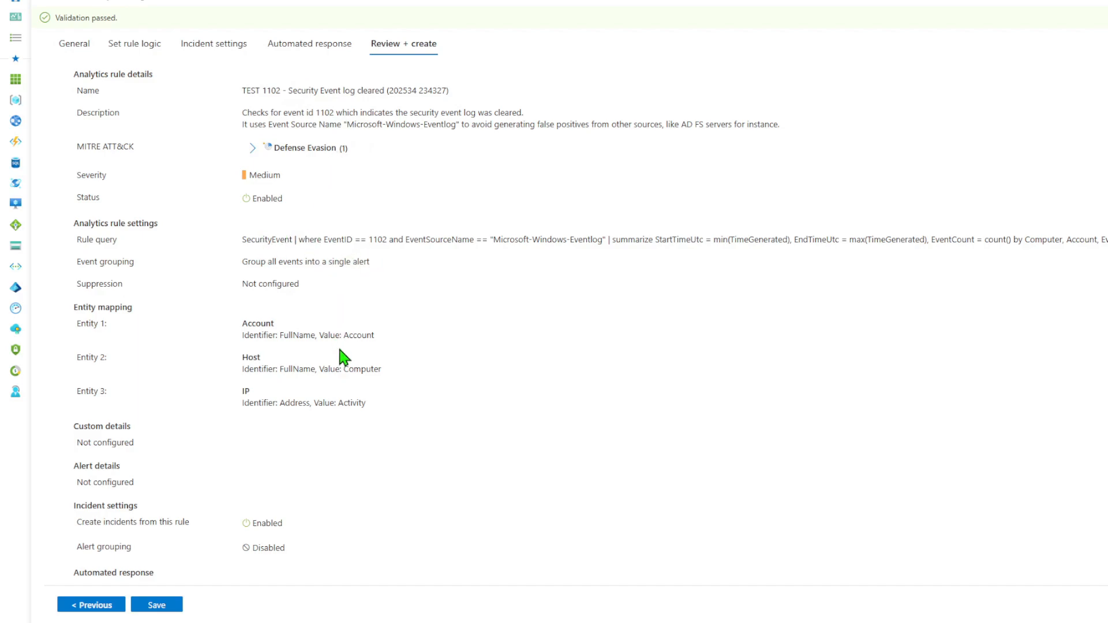
{"action": "scroll", "coordinate": [341, 359], "scroll_direction": "down", "scroll_amount": 1}
{"action": "left_click", "coordinate": [169, 603]}
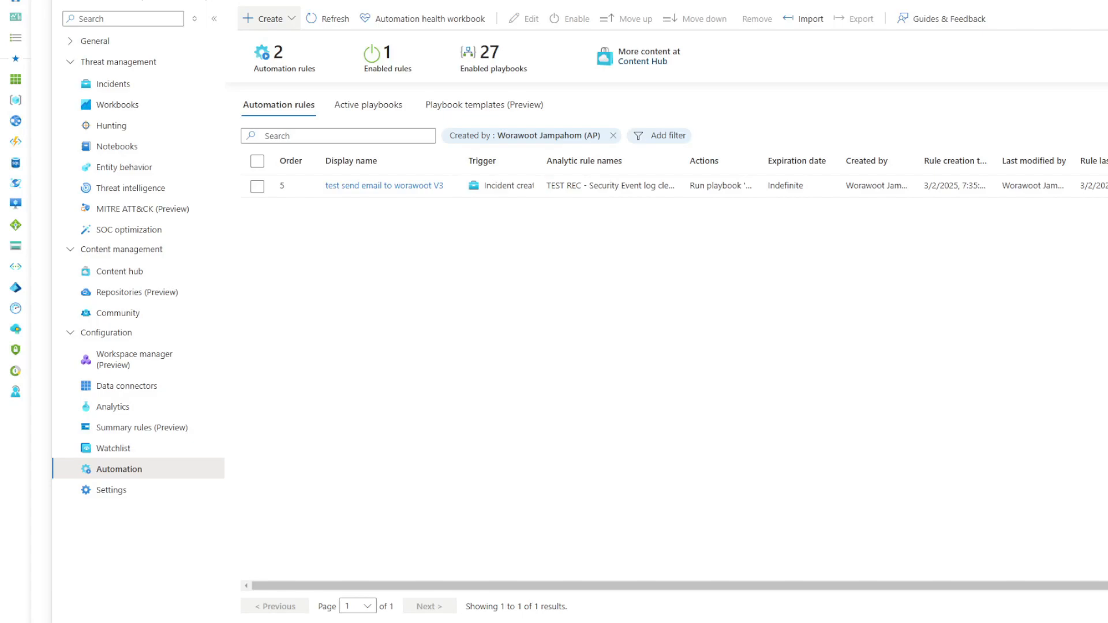
Create the incident-triggered playbook TEST1102EmailNoti with diagnostics logs enabled for W-Sentinel-Space1.
{"action": "left_click", "coordinate": [262, 19]}
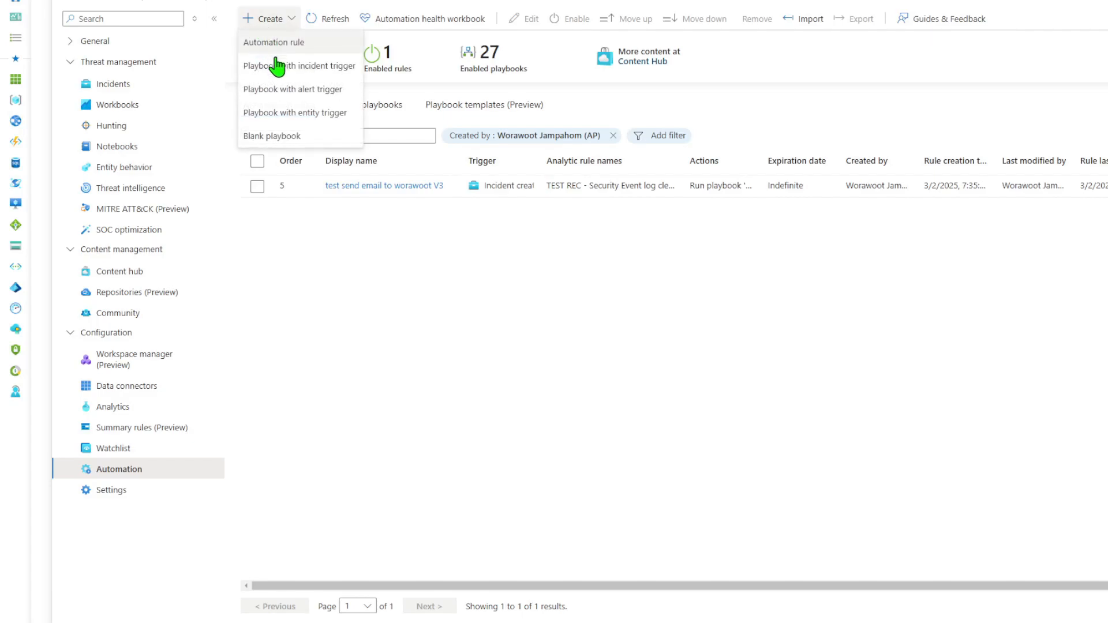
{"action": "left_click", "coordinate": [322, 68]}
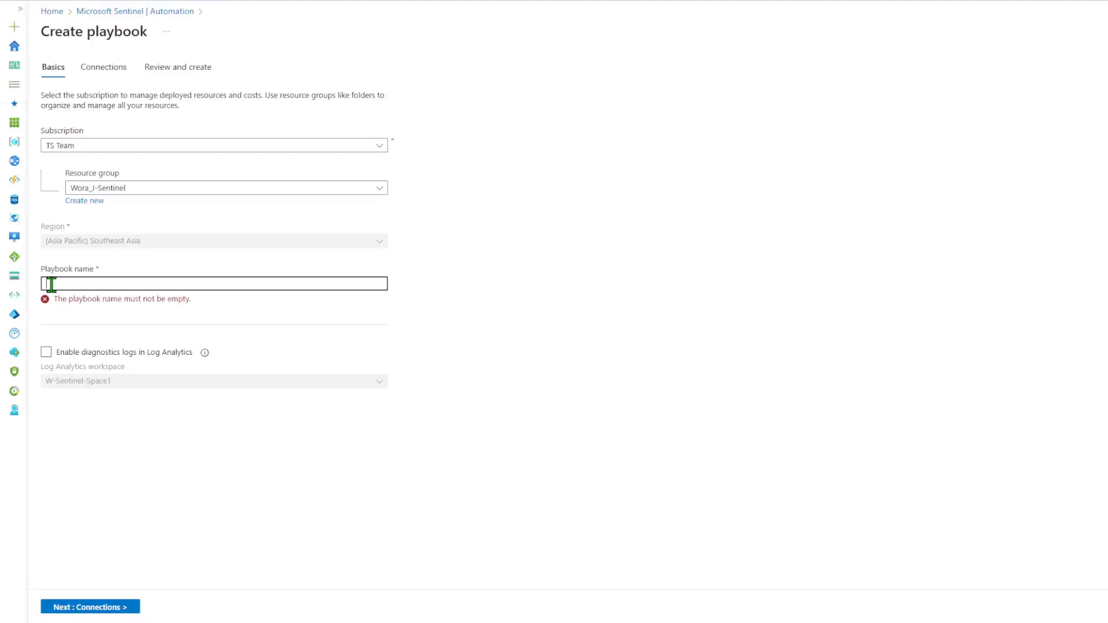
{"action": "type", "text": "TEST"}
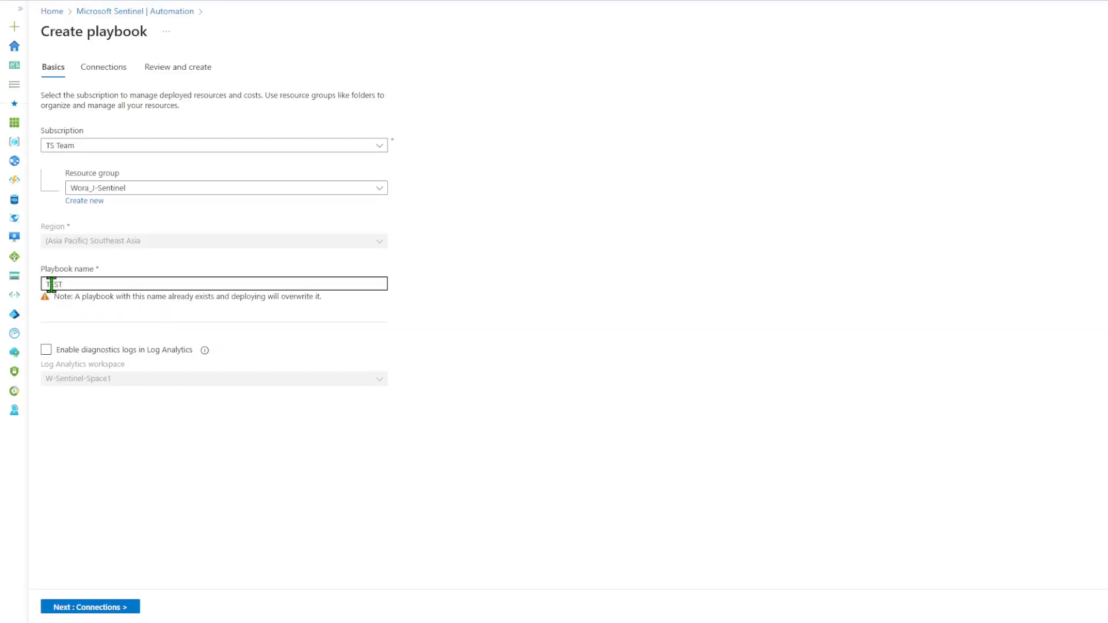
{"action": "type", "text": "1102EmailNoti"}
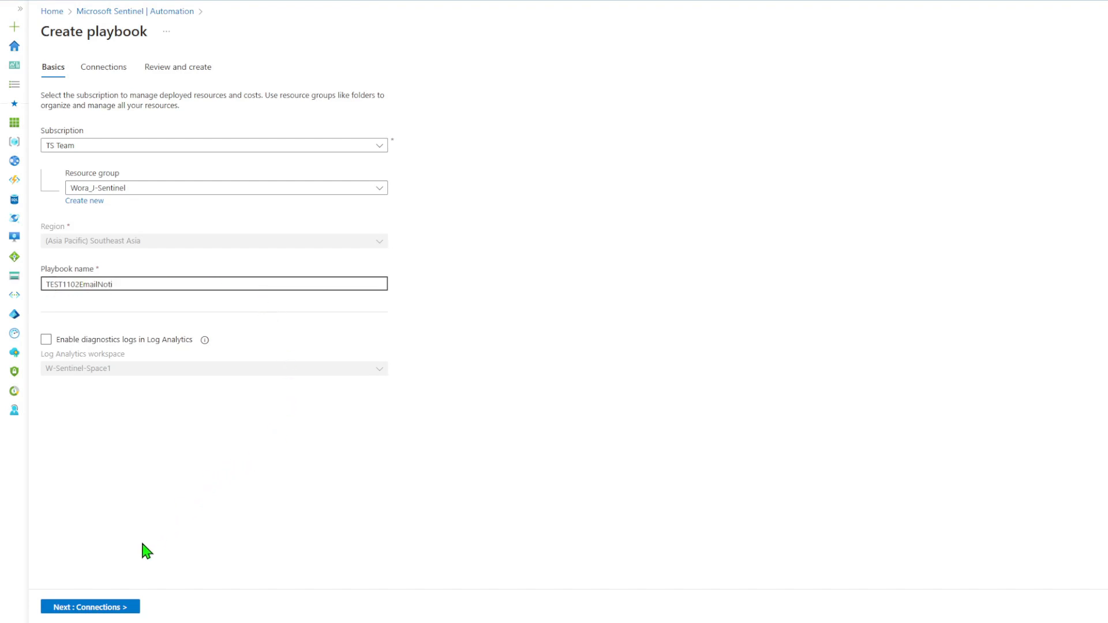
{"action": "left_click", "coordinate": [46, 340]}
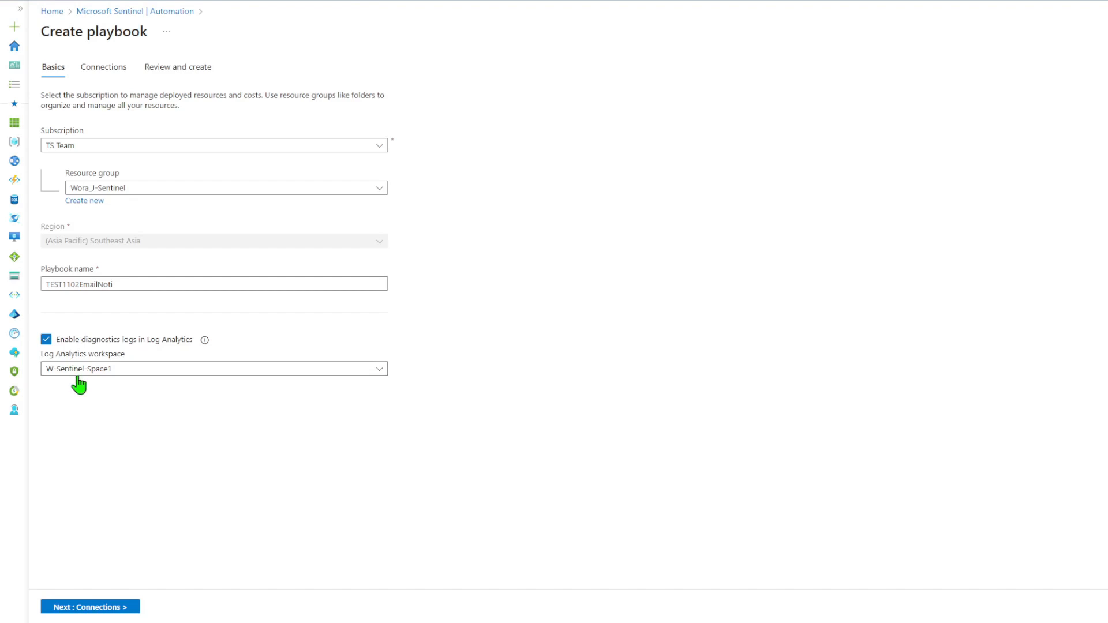
{"action": "left_click", "coordinate": [110, 607]}
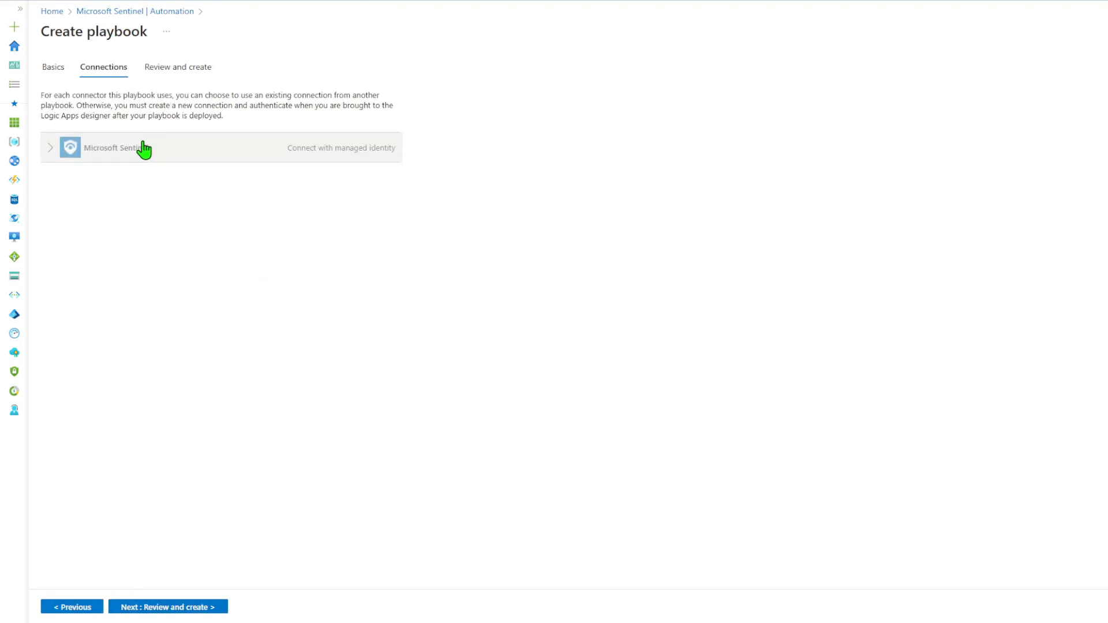
{"action": "left_click", "coordinate": [192, 610]}
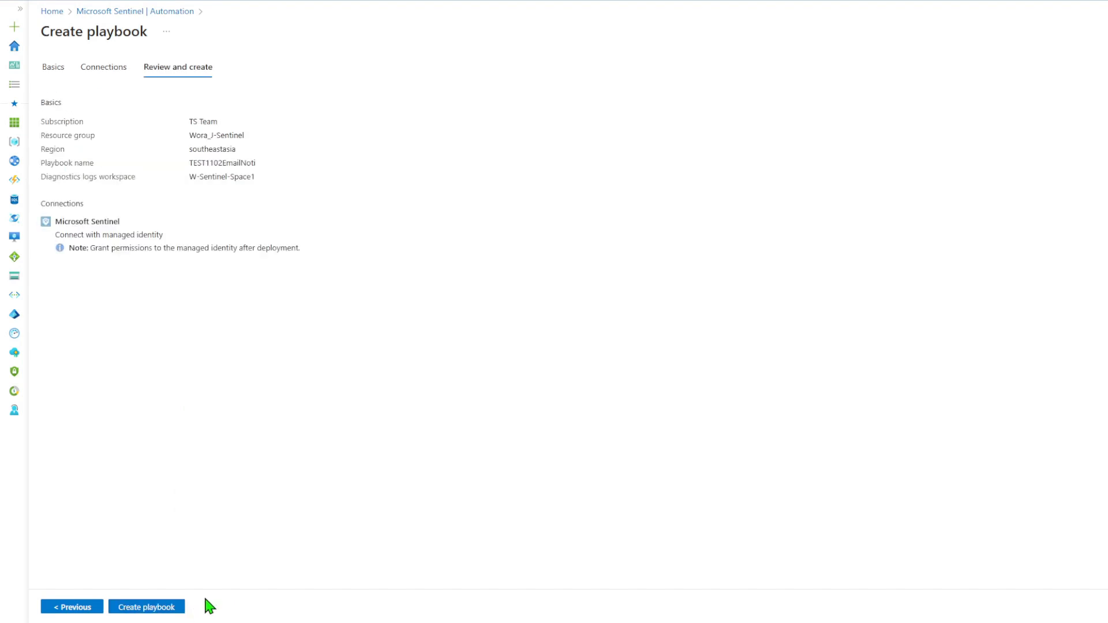
{"action": "left_click", "coordinate": [151, 608]}
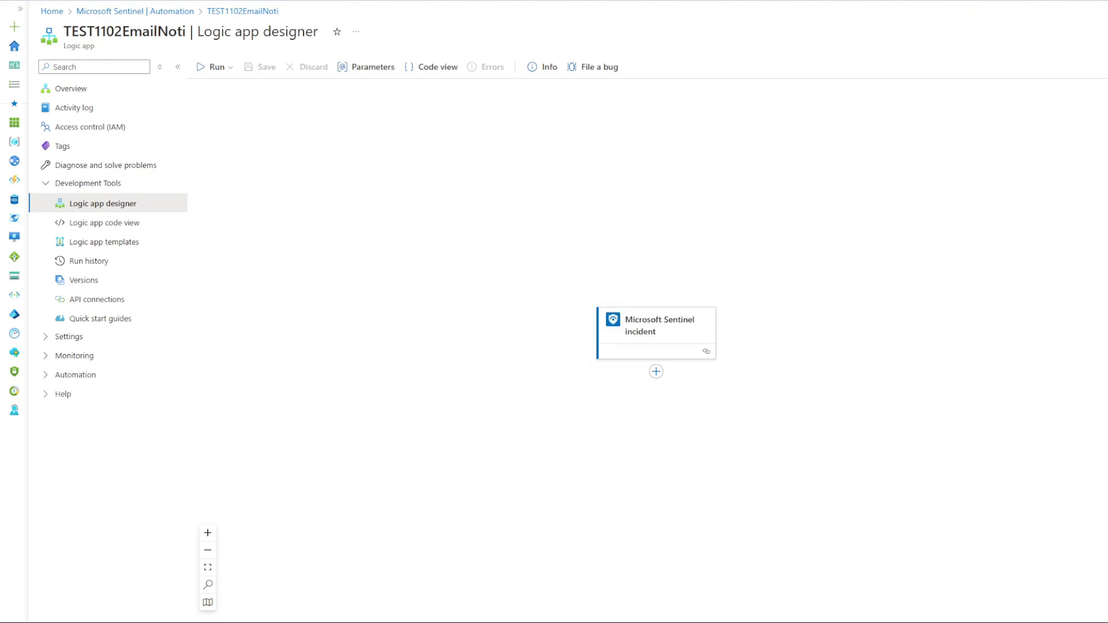
Add an Outlook.com Send an email (V2) action after the Sentinel incident trigger and sign in to Outlook.com.
{"action": "left_click", "coordinate": [657, 372]}
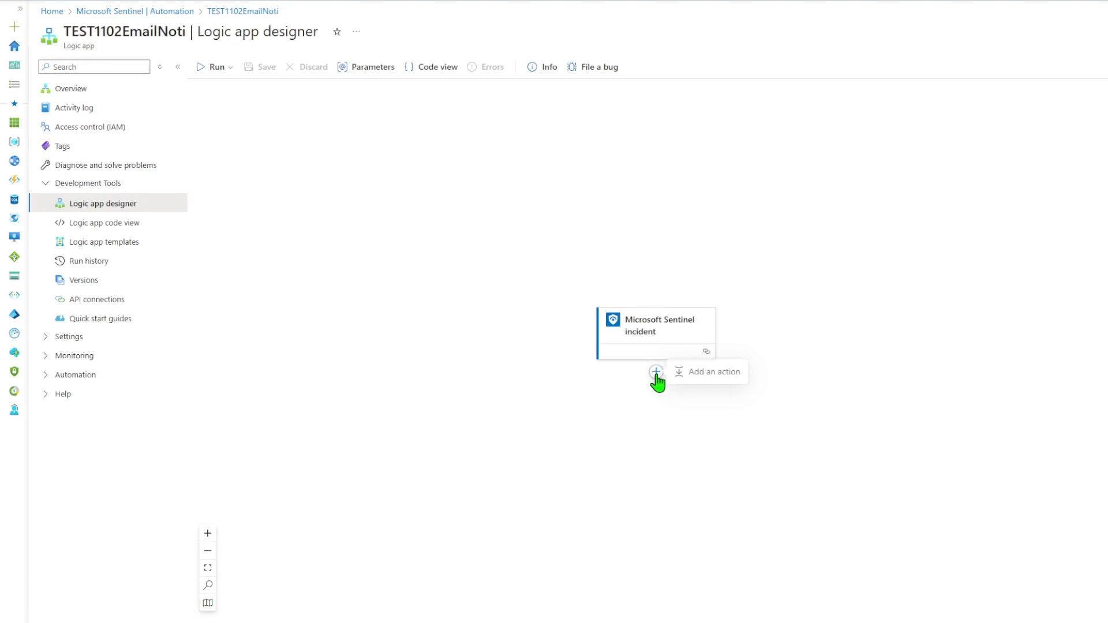
{"action": "left_click", "coordinate": [706, 374]}
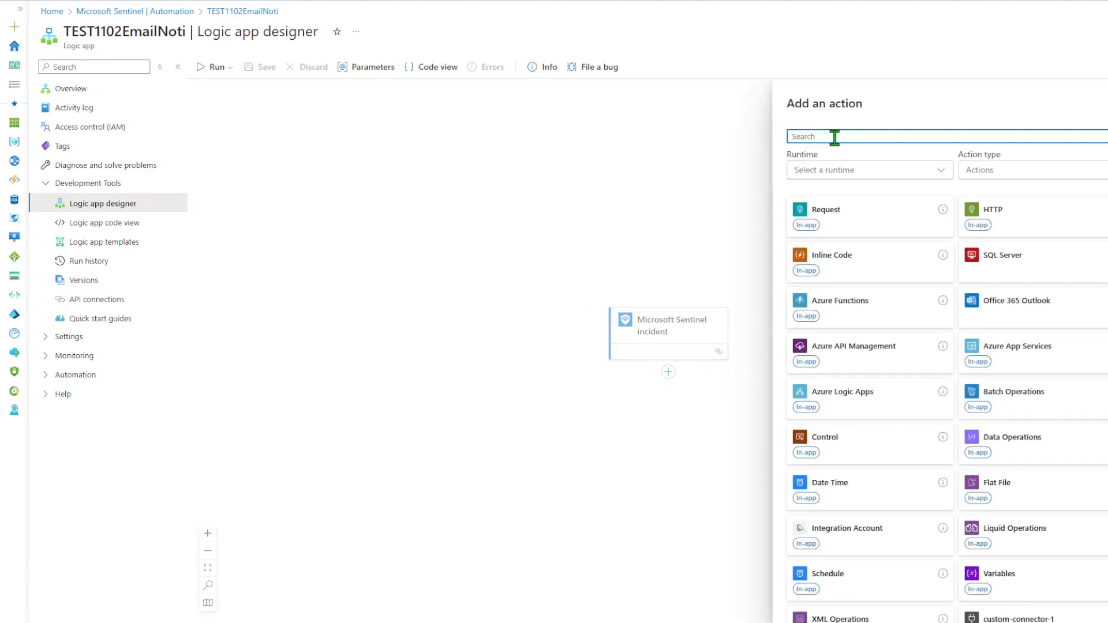
{"action": "type", "text": "send an "}
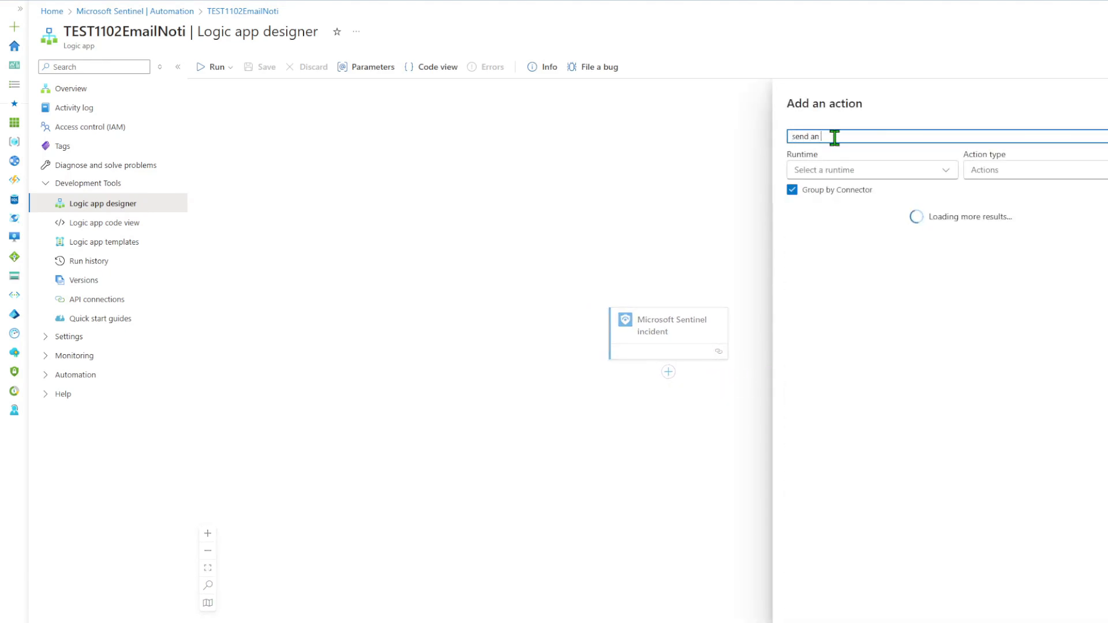
{"action": "type", "text": "email"}
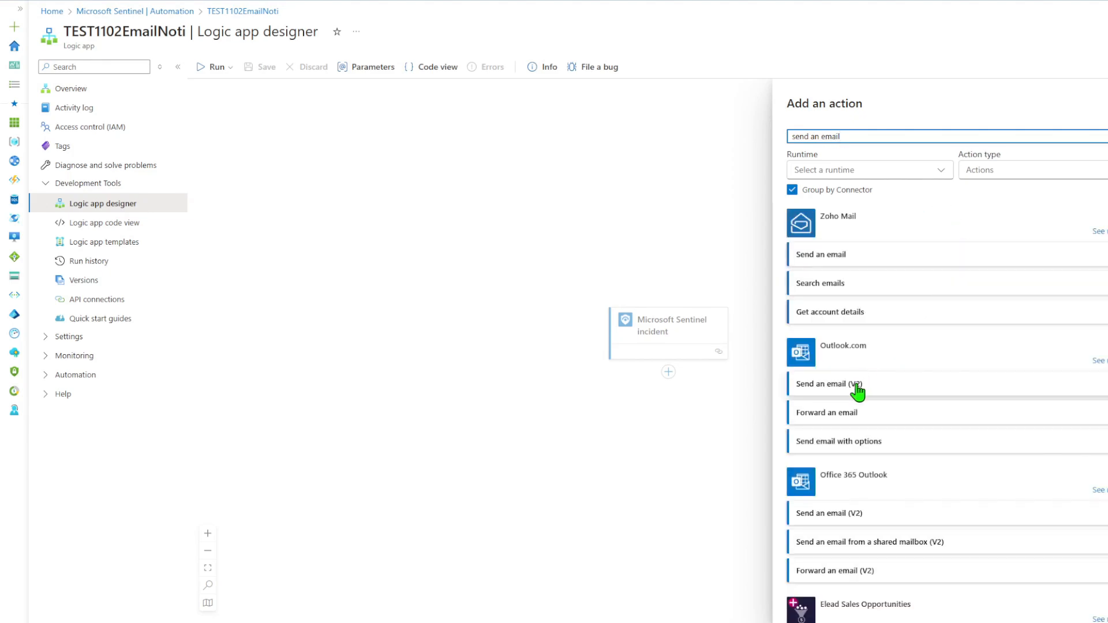
{"action": "left_click", "coordinate": [900, 385]}
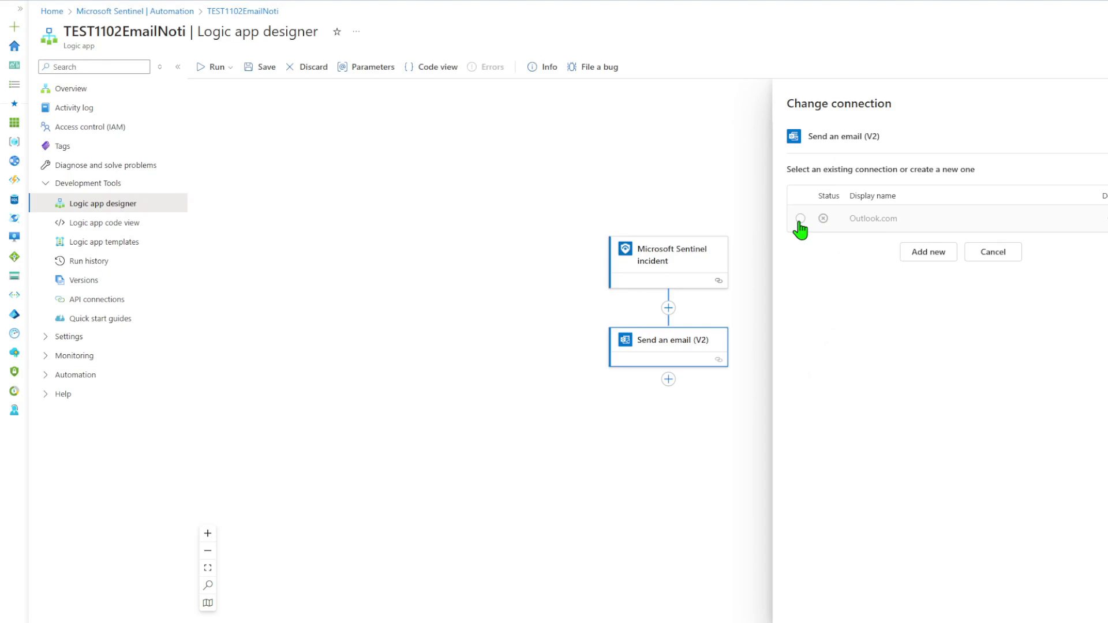
{"action": "left_click", "coordinate": [922, 252]}
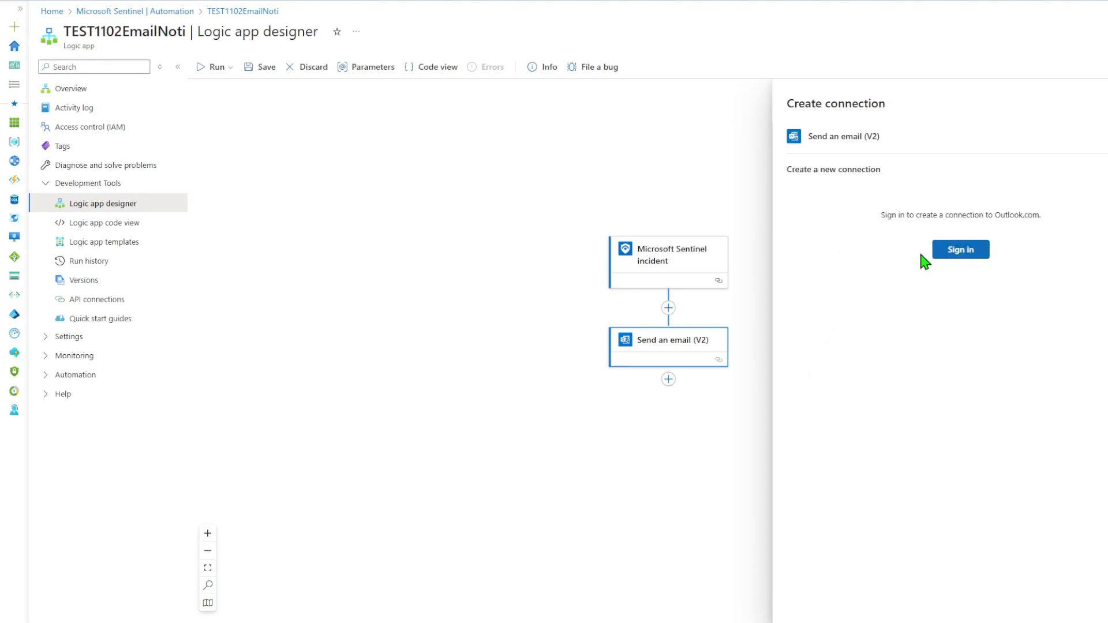
{"action": "left_click", "coordinate": [960, 252]}
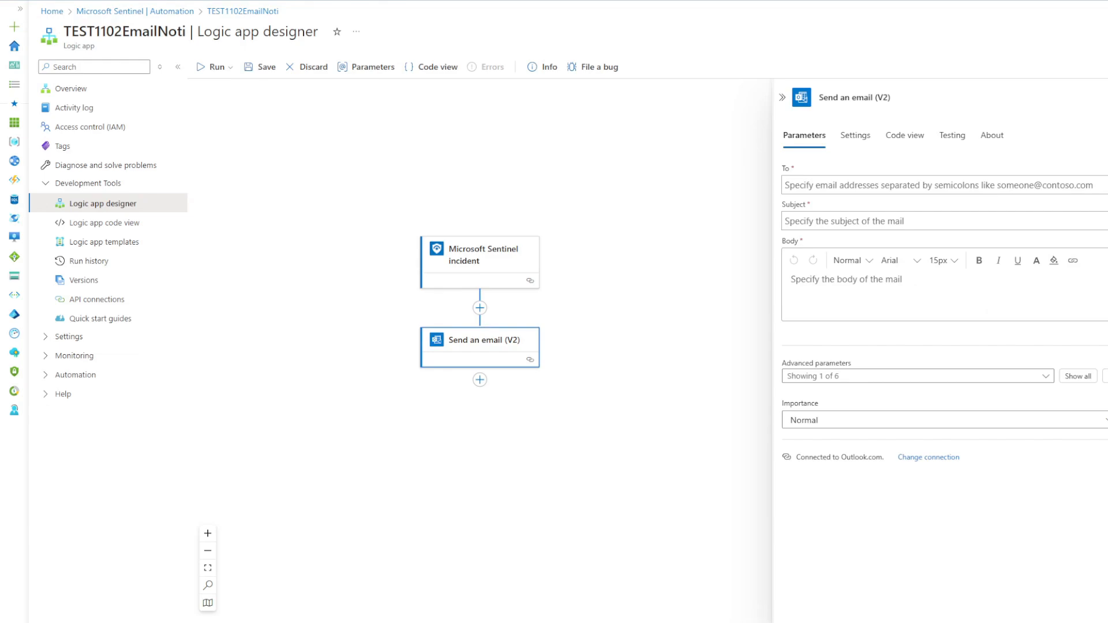
Address the email to the two recipient addresses, subject 'test event 1102', and paste the incident details template.
{"action": "left_click", "coordinate": [889, 188]}
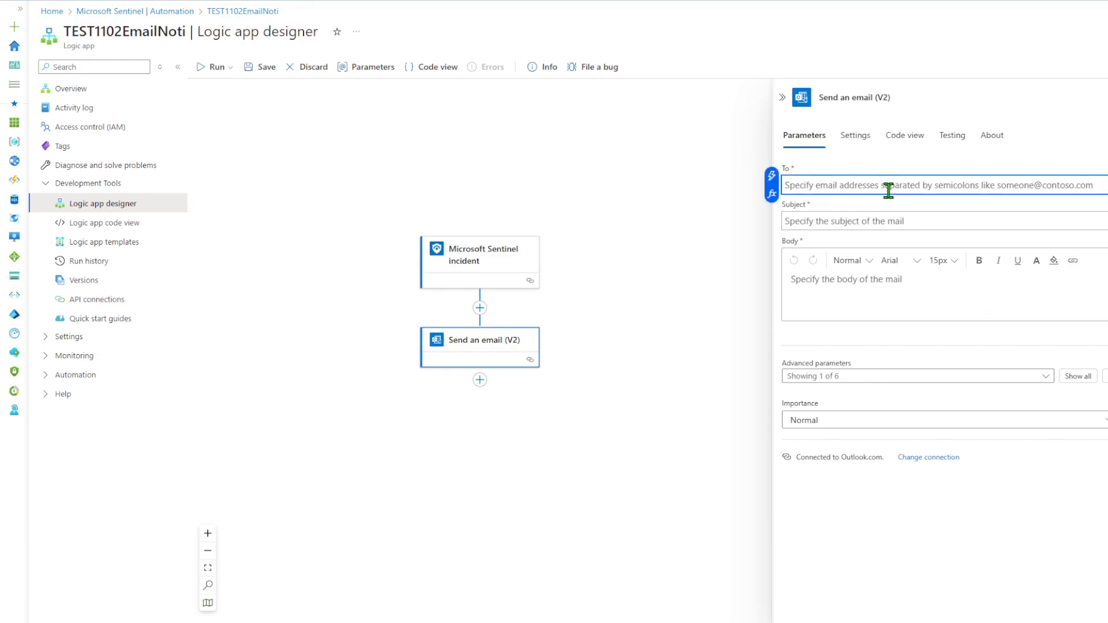
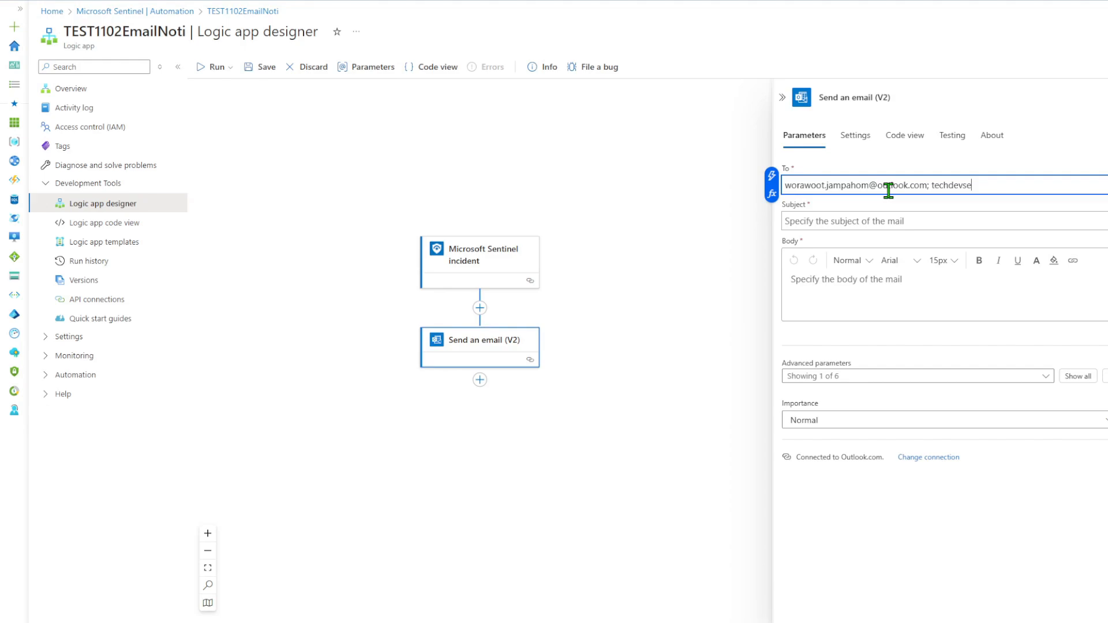
{"action": "left_click", "coordinate": [847, 226]}
{"action": "type", "text": "test"}
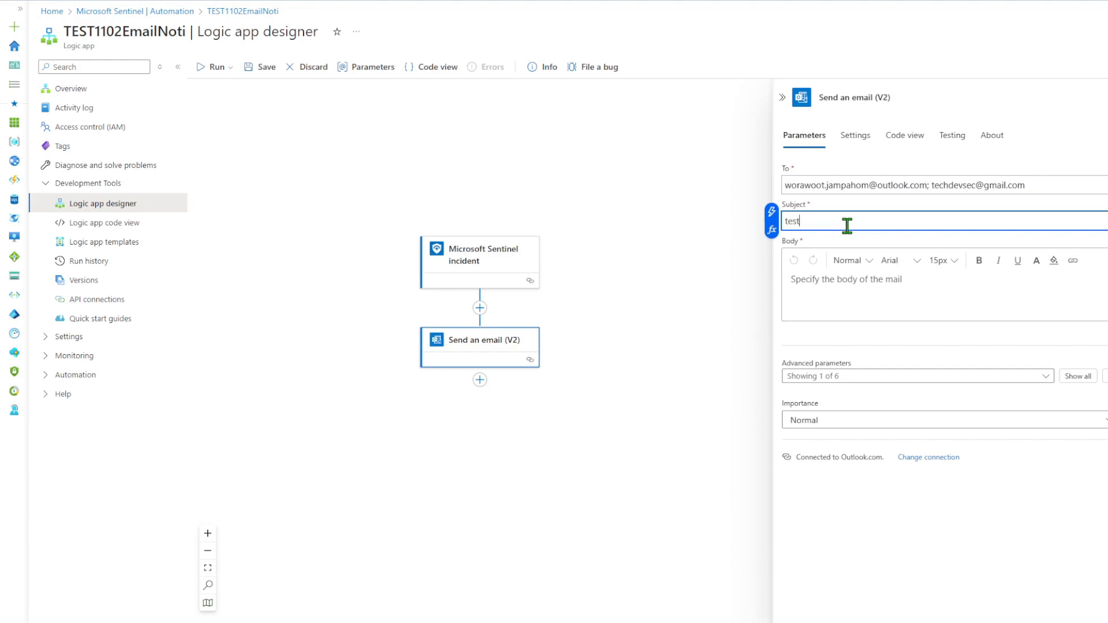
{"action": "type", "text": " event 1102"}
{"action": "left_click", "coordinate": [844, 290]}
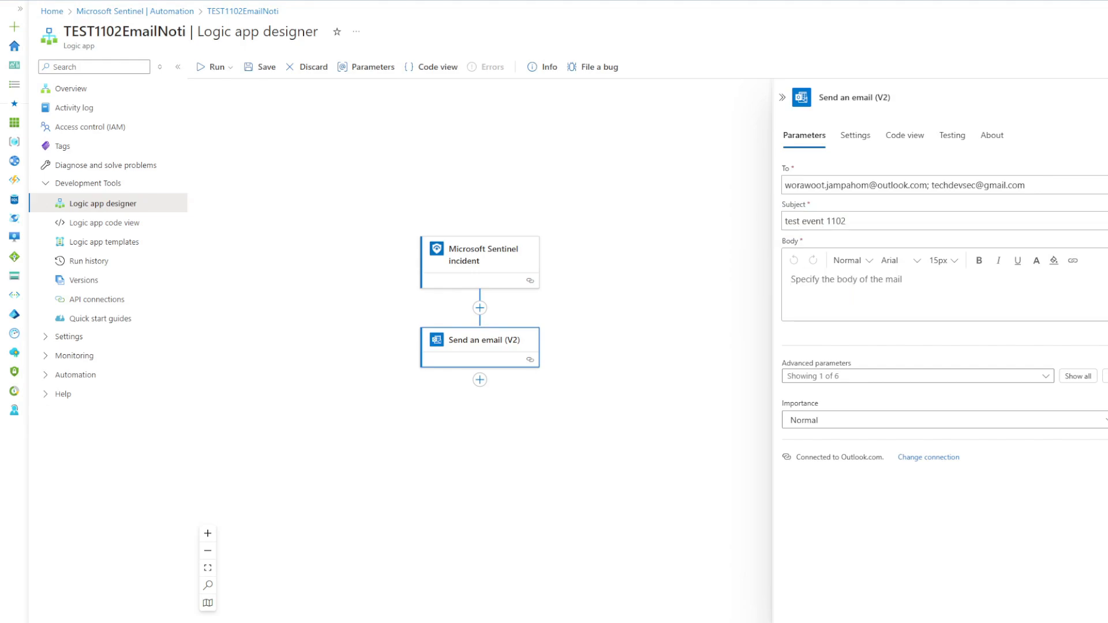
{"action": "left_click", "coordinate": [826, 283]}
{"action": "key", "text": "ctrl+v"}
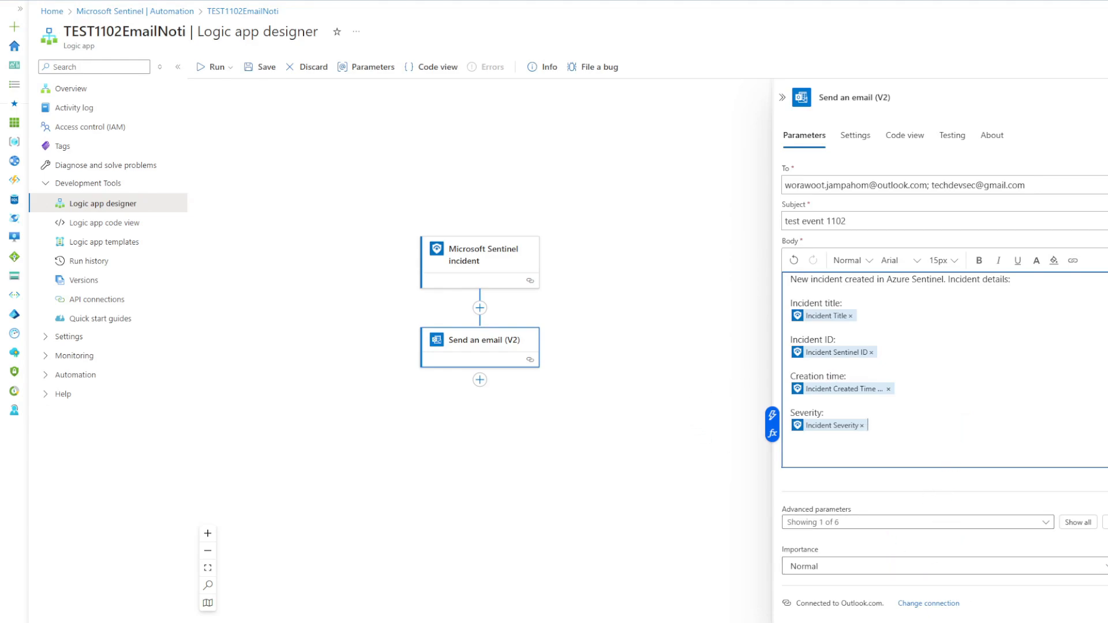
Run the workflow trigger once and save the playbook.
{"action": "left_click", "coordinate": [212, 68]}
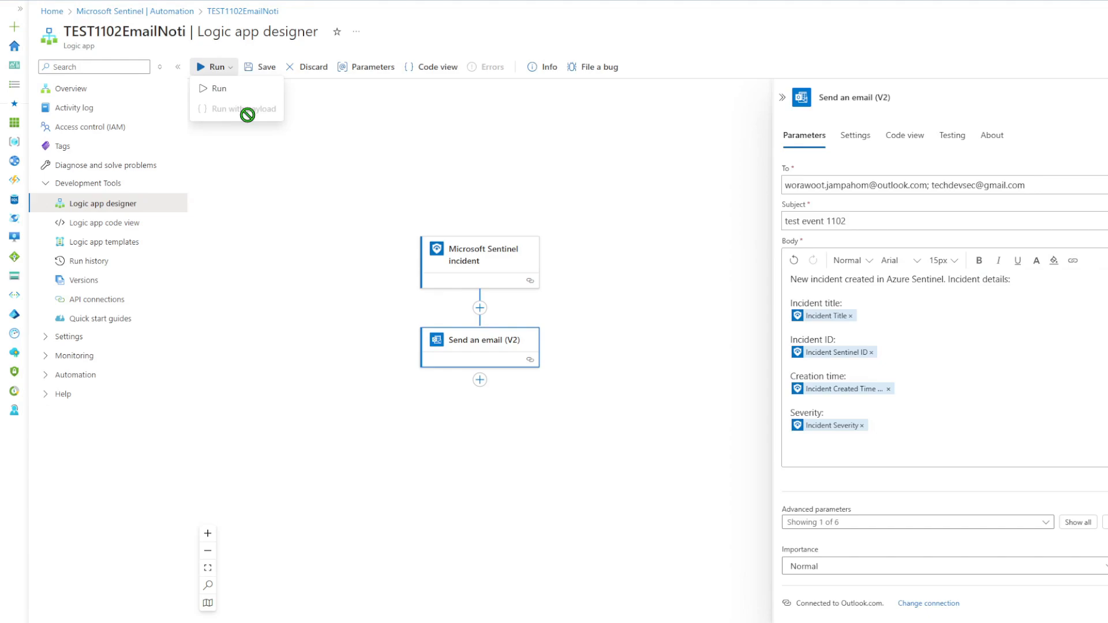
{"action": "left_click", "coordinate": [234, 88]}
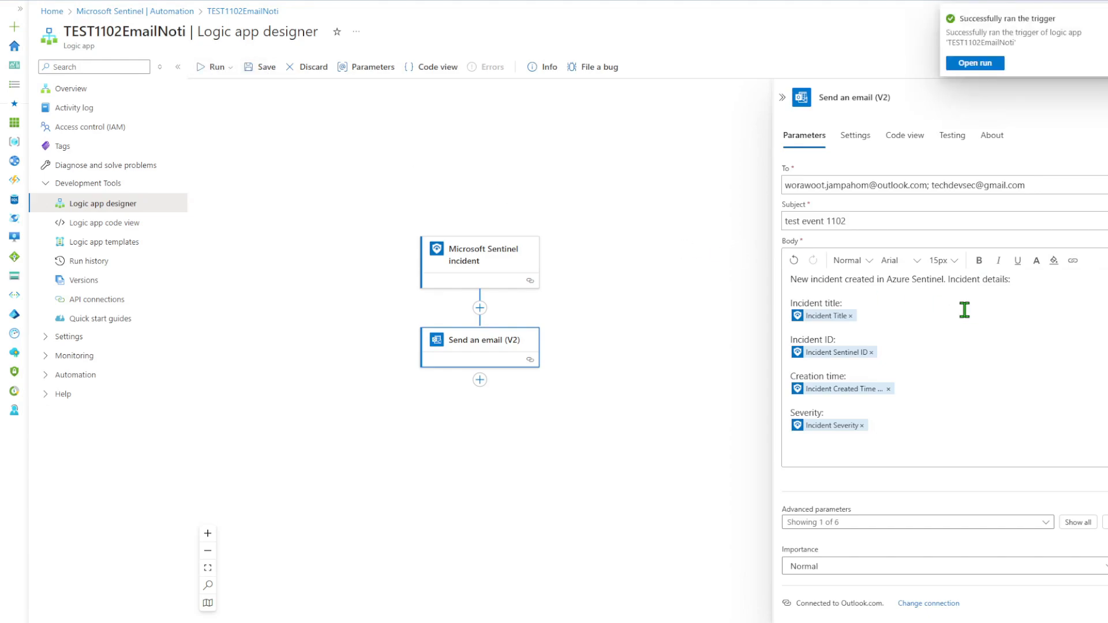
{"action": "left_click", "coordinate": [255, 68]}
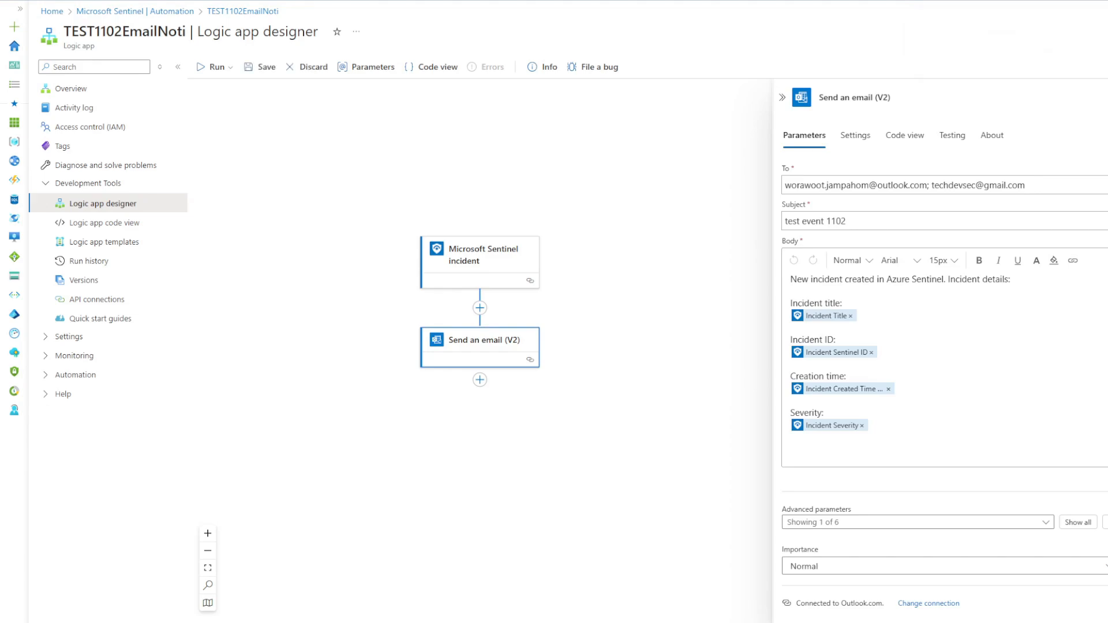
Review the email step's Settings, Code view, Testing and About tabs, then close the panel.
{"action": "left_click", "coordinate": [855, 135]}
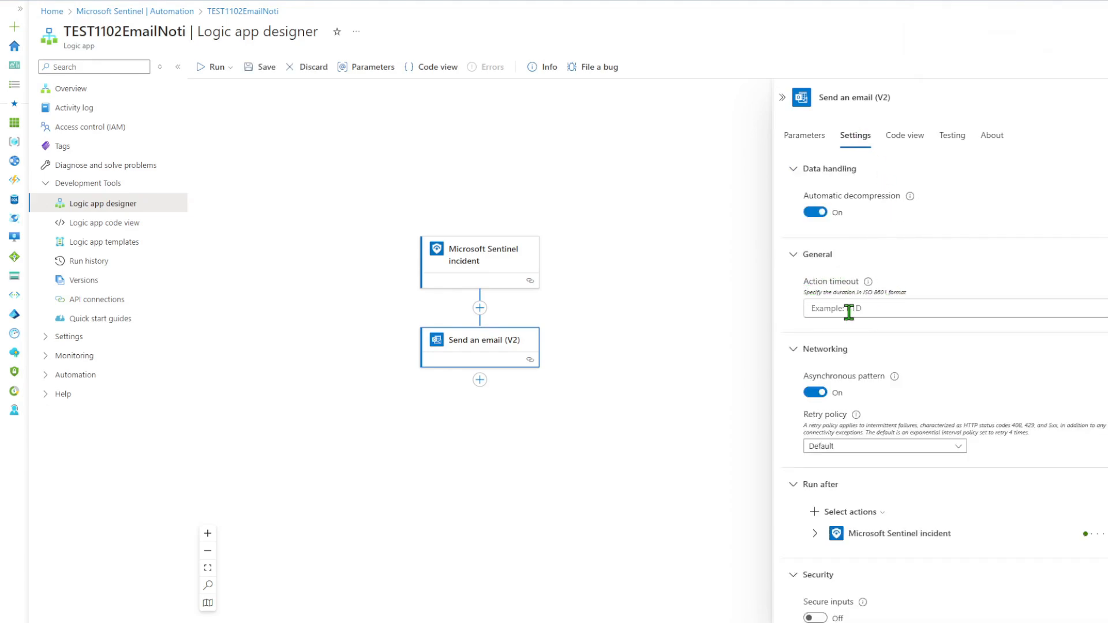
{"action": "scroll", "coordinate": [869, 498], "scroll_direction": "down", "scroll_amount": 3}
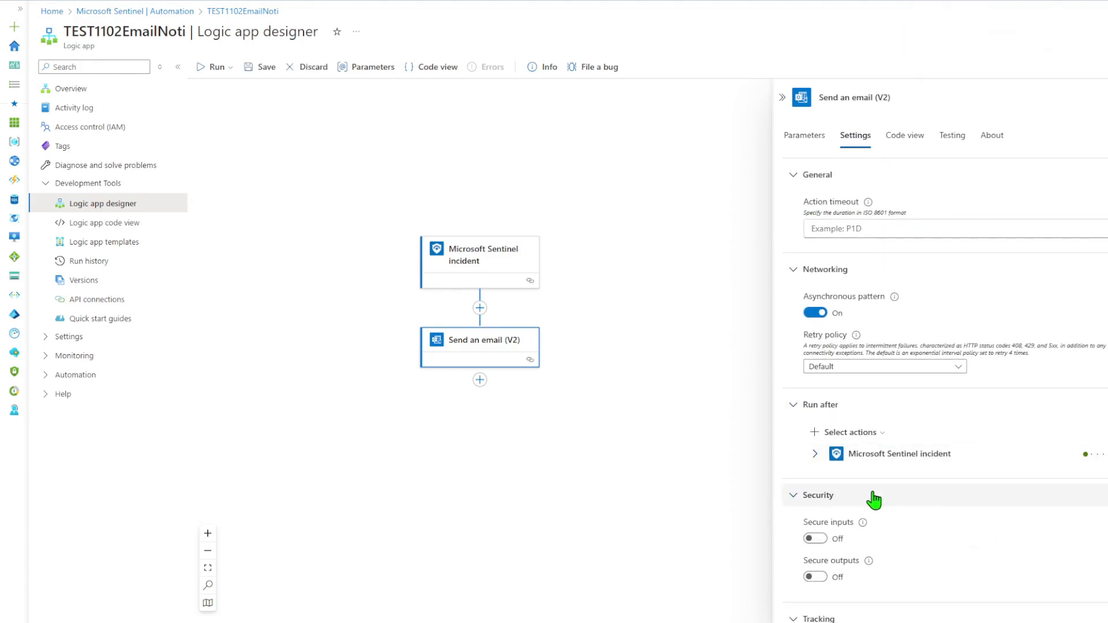
{"action": "scroll", "coordinate": [888, 500], "scroll_direction": "up", "scroll_amount": 3}
{"action": "left_click", "coordinate": [905, 136]}
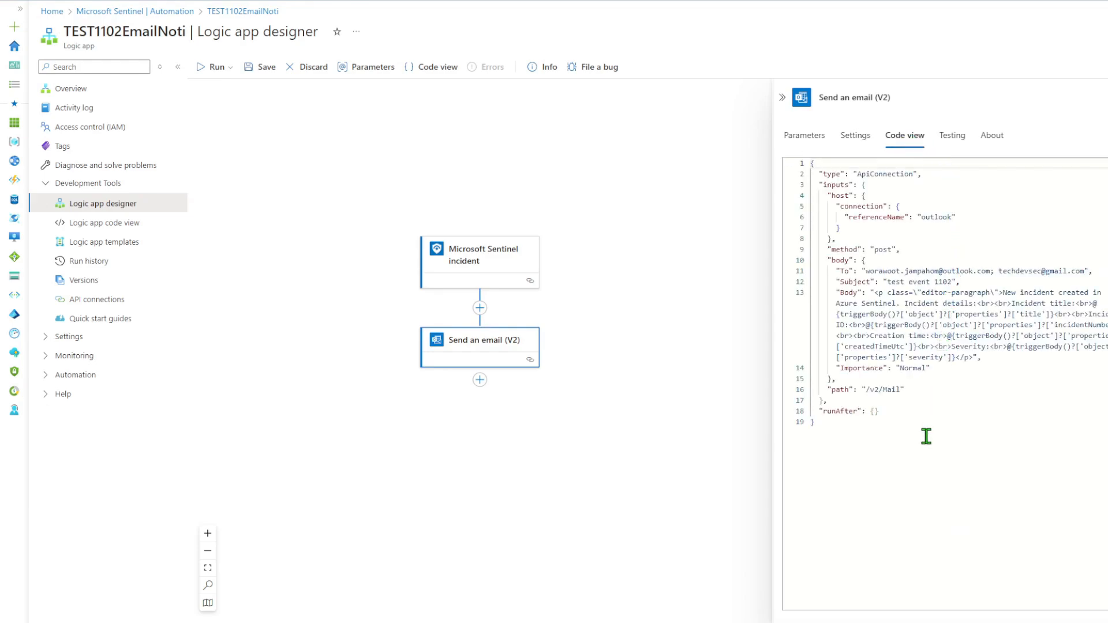
{"action": "left_click", "coordinate": [953, 139]}
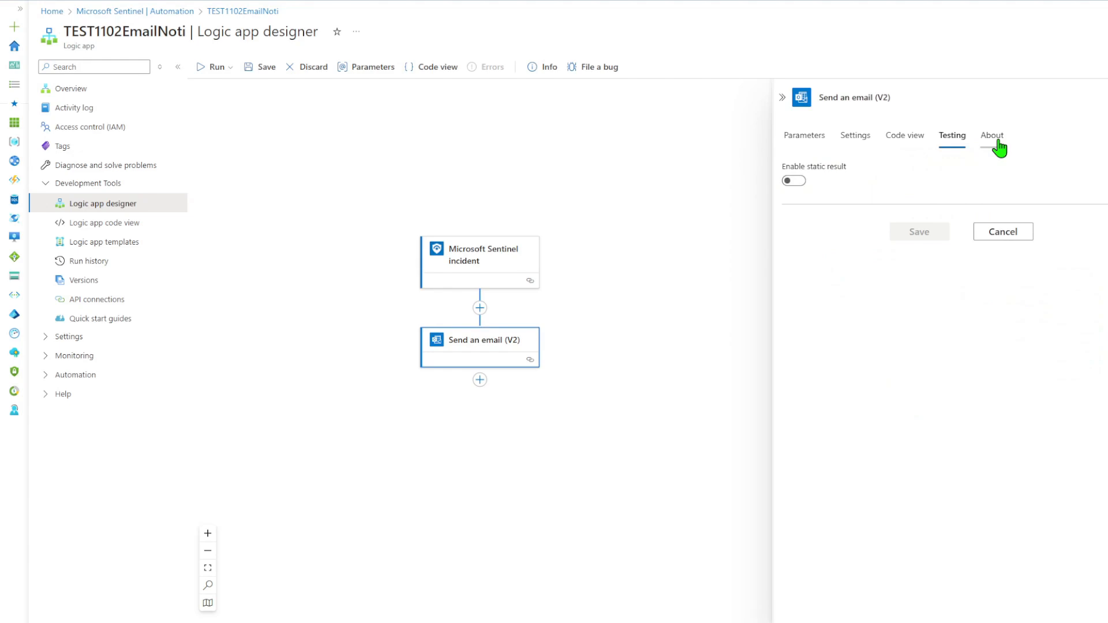
{"action": "left_click", "coordinate": [994, 142]}
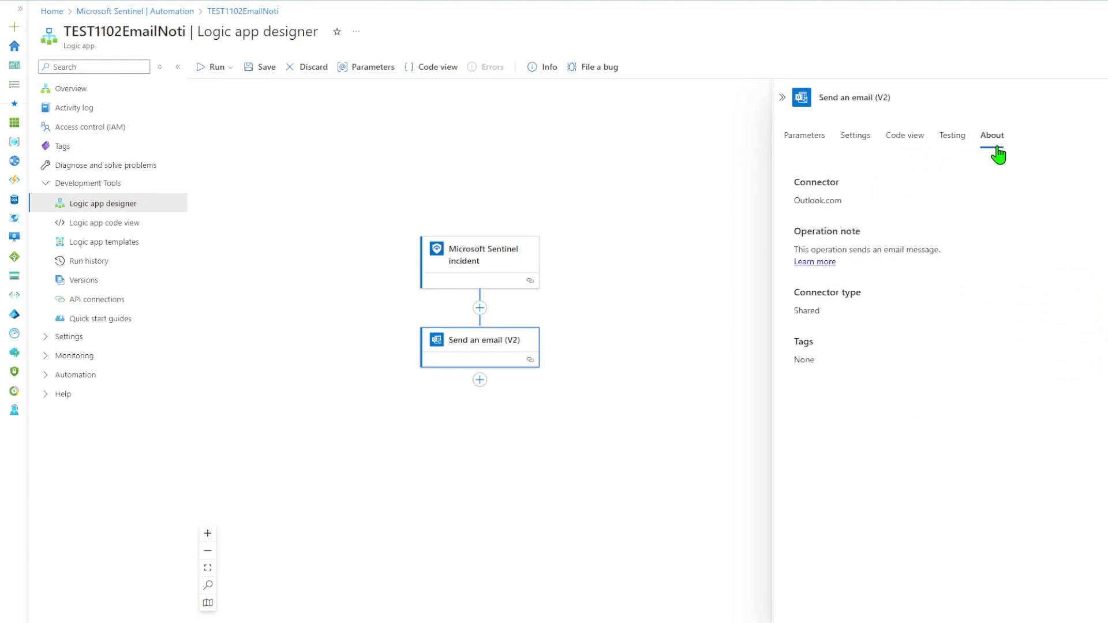
{"action": "left_click", "coordinate": [783, 97]}
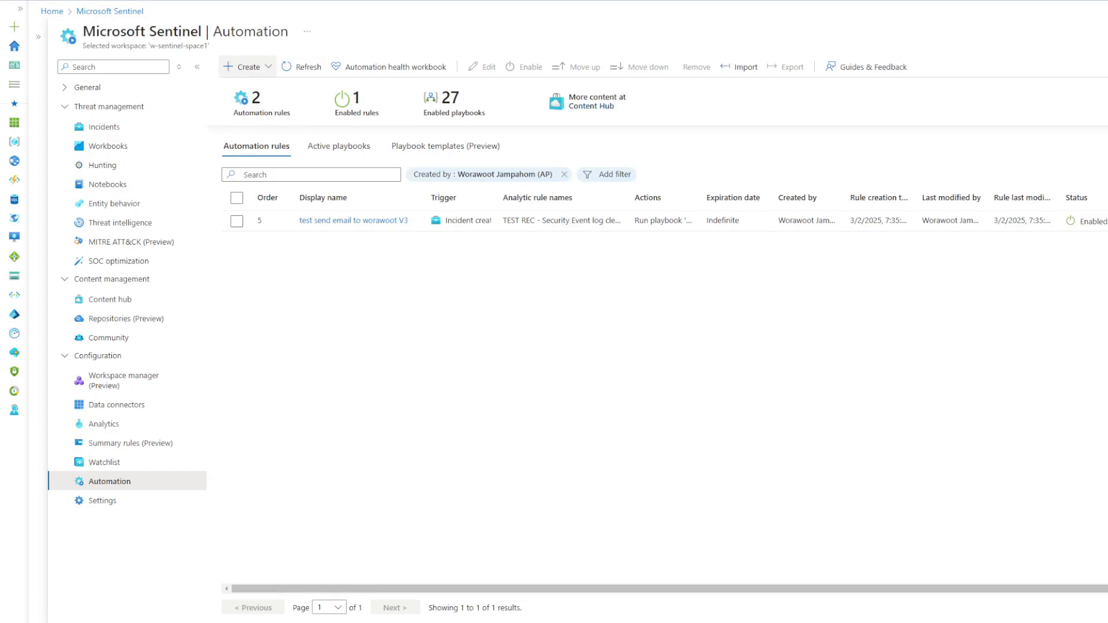
Start a new automation rule named 'test send noti 1102'.
{"action": "left_click", "coordinate": [249, 67]}
{"action": "left_click", "coordinate": [255, 86]}
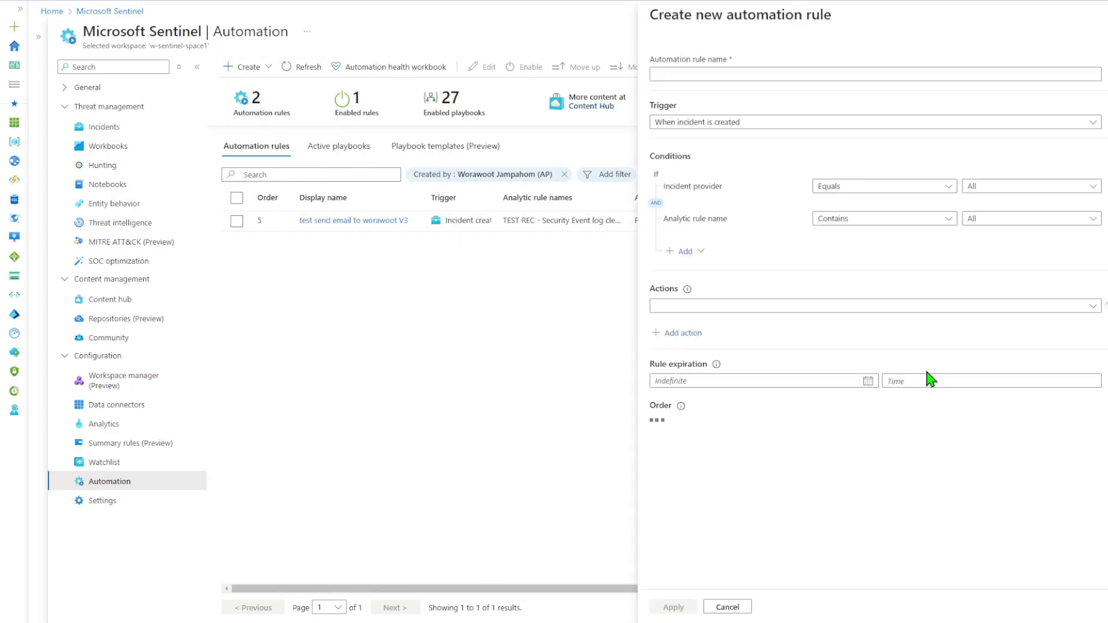
{"action": "left_click", "coordinate": [685, 78]}
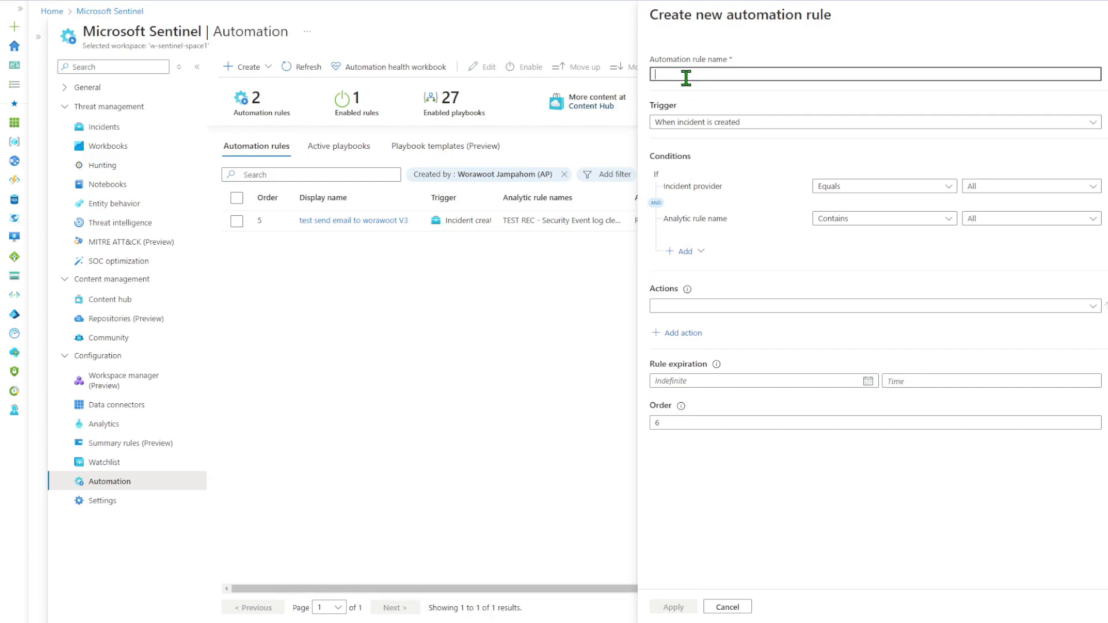
{"action": "type", "text": "test send noti 1102"}
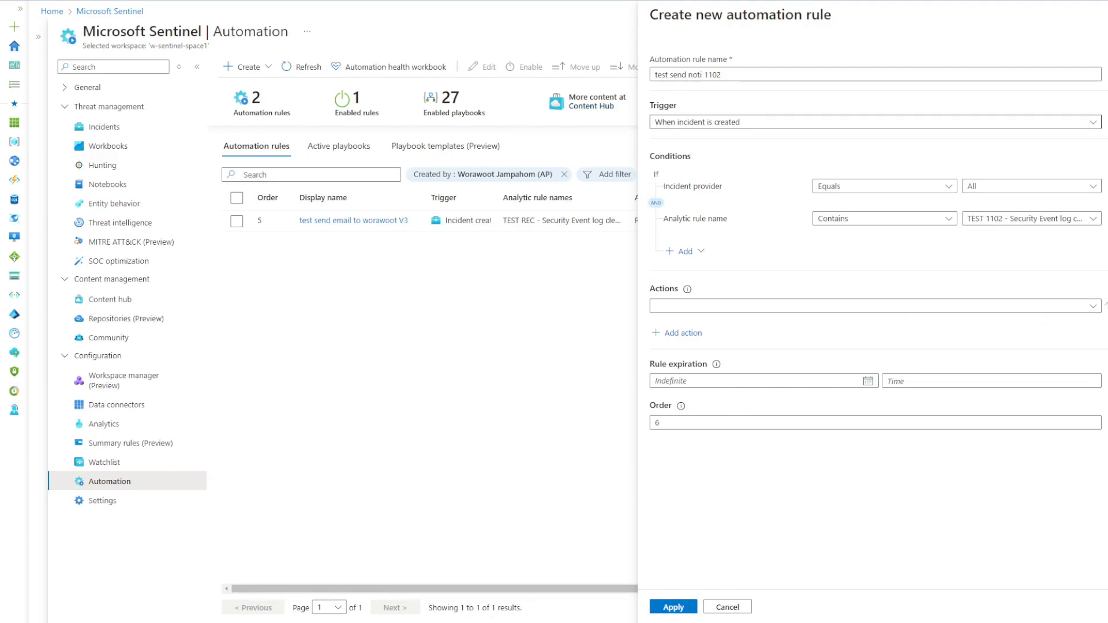
Trigger the rule when an incident is created, run playbook TEST1102EmailNoti, apply, and bring up Event Viewer.
{"action": "left_click", "coordinate": [745, 122]}
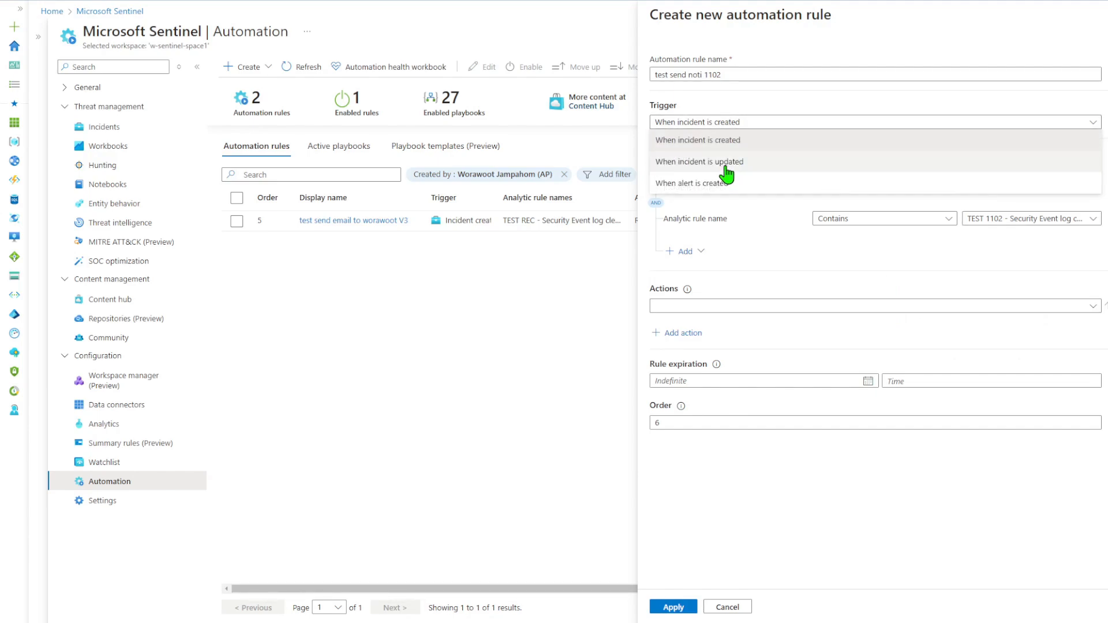
{"action": "left_click", "coordinate": [715, 140]}
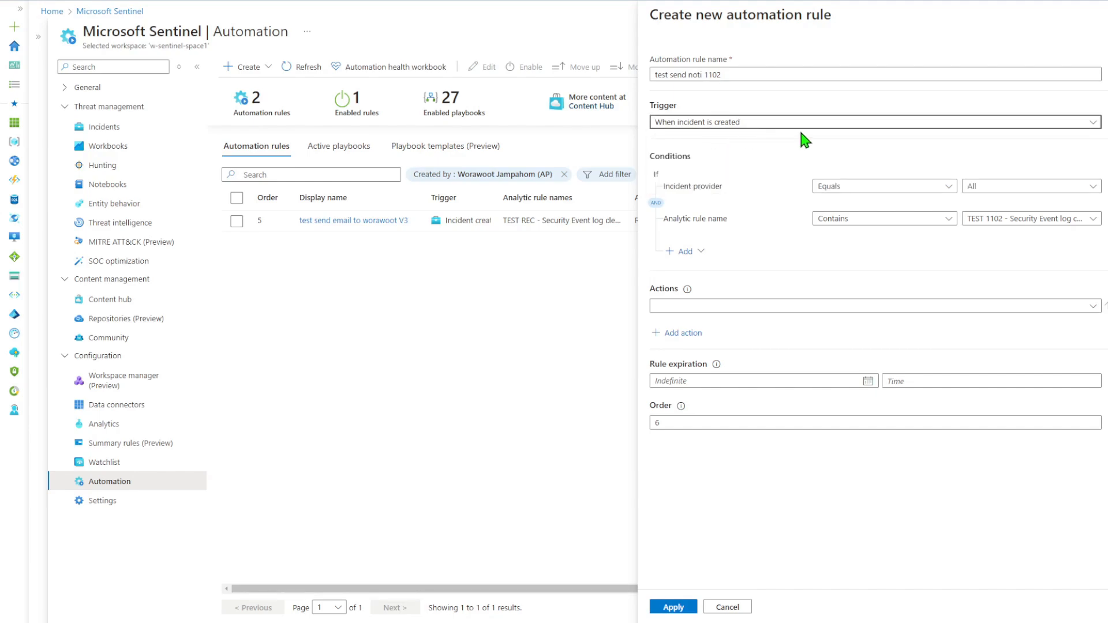
{"action": "left_click", "coordinate": [1091, 307]}
{"action": "left_click", "coordinate": [705, 323]}
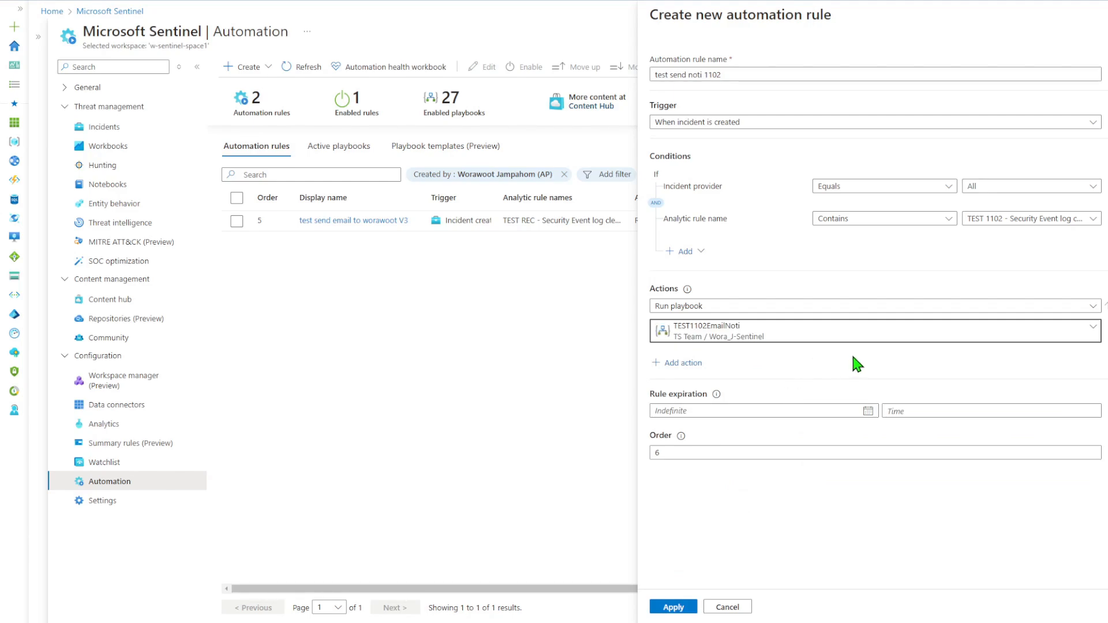
{"action": "left_click", "coordinate": [675, 609]}
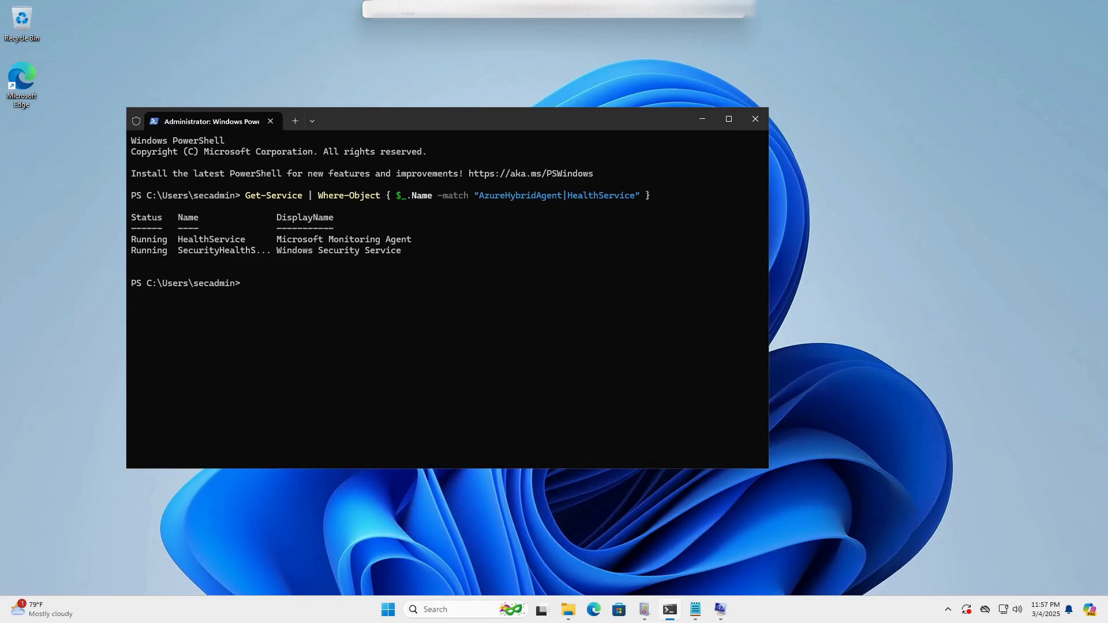
{"action": "left_click", "coordinate": [645, 609]}
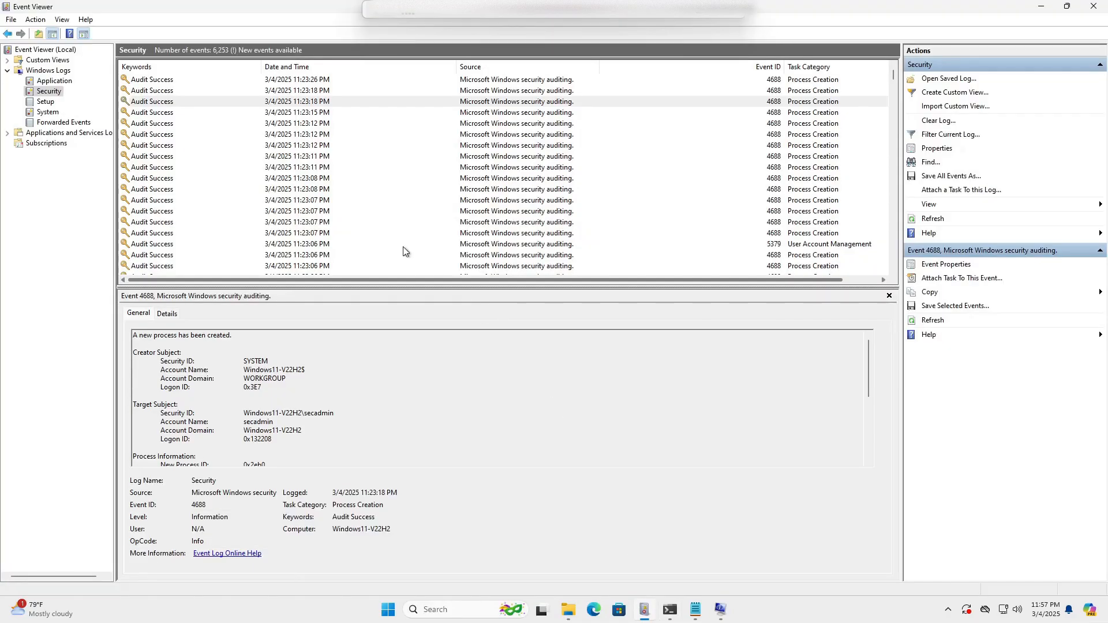
Clear the Security log without saving and open the new 1102 event's properties.
{"action": "left_click", "coordinate": [936, 122]}
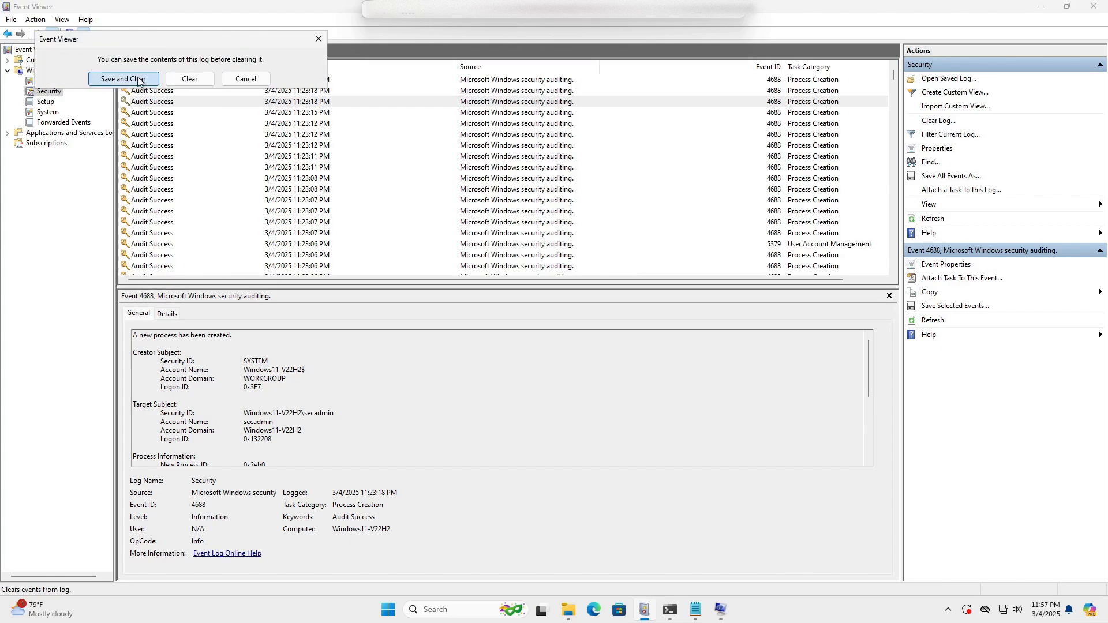
{"action": "left_click", "coordinate": [200, 78]}
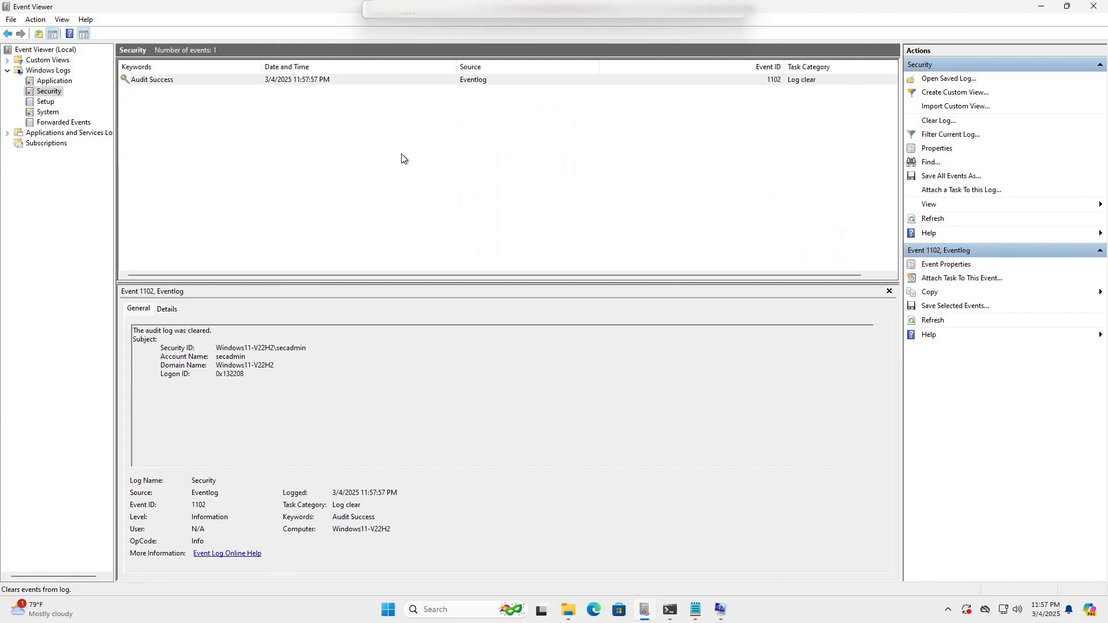
{"action": "double_click", "coordinate": [591, 81]}
Inspect the 1102 event's logged timestamp and event ID, then close the properties window.
{"action": "left_click_drag", "start_coordinate": [223, 55], "coordinate": [529, 187]}
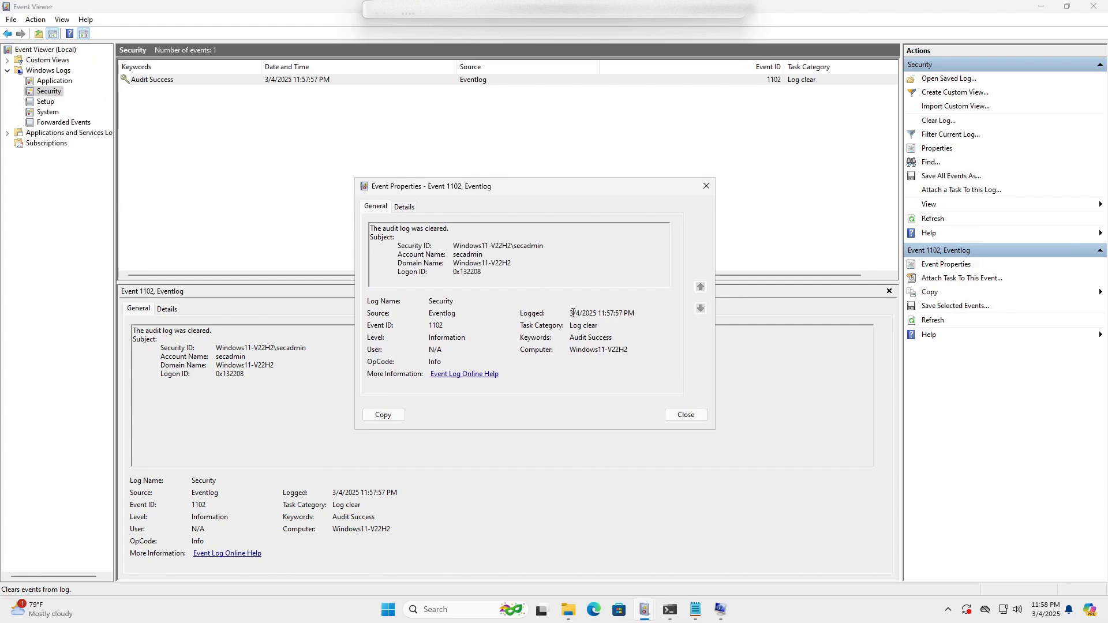
{"action": "left_click_drag", "start_coordinate": [570, 314], "coordinate": [637, 312]}
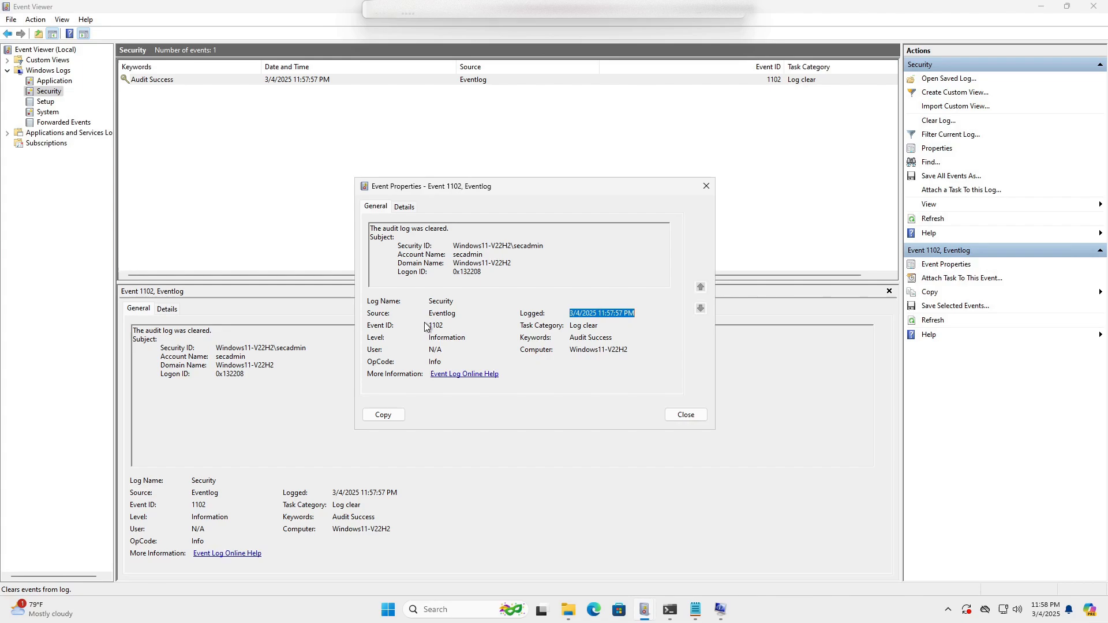
{"action": "mouse_move", "coordinate": [441, 326]}
{"action": "left_mouse_down"}
{"action": "mouse_move", "coordinate": [403, 325]}
{"action": "mouse_move", "coordinate": [431, 327]}
{"action": "left_mouse_up"}
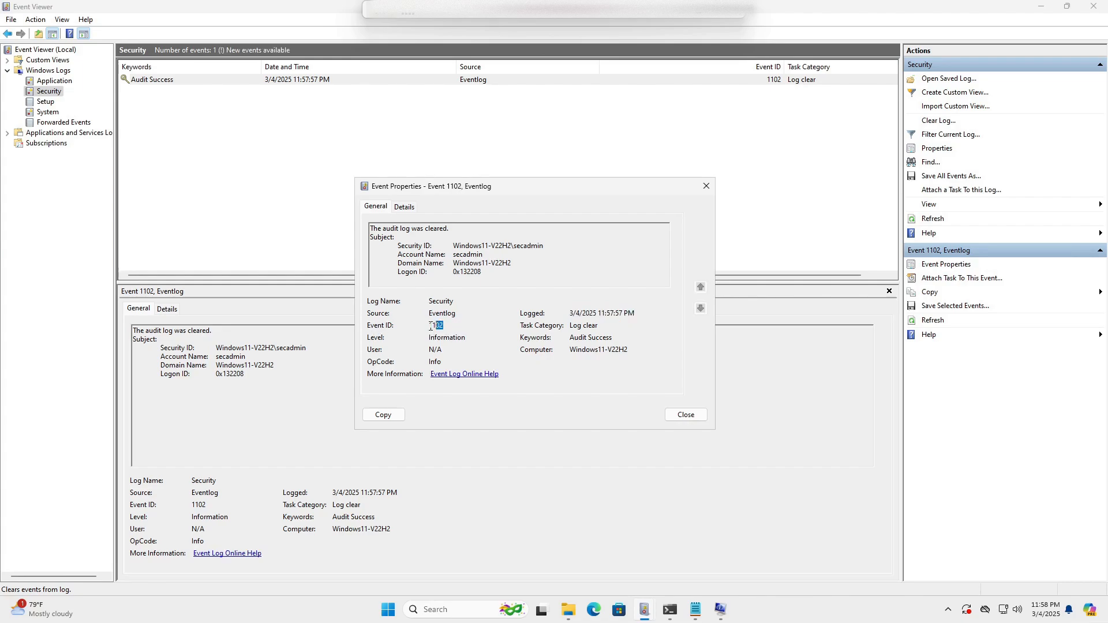
{"action": "left_click", "coordinate": [695, 415]}
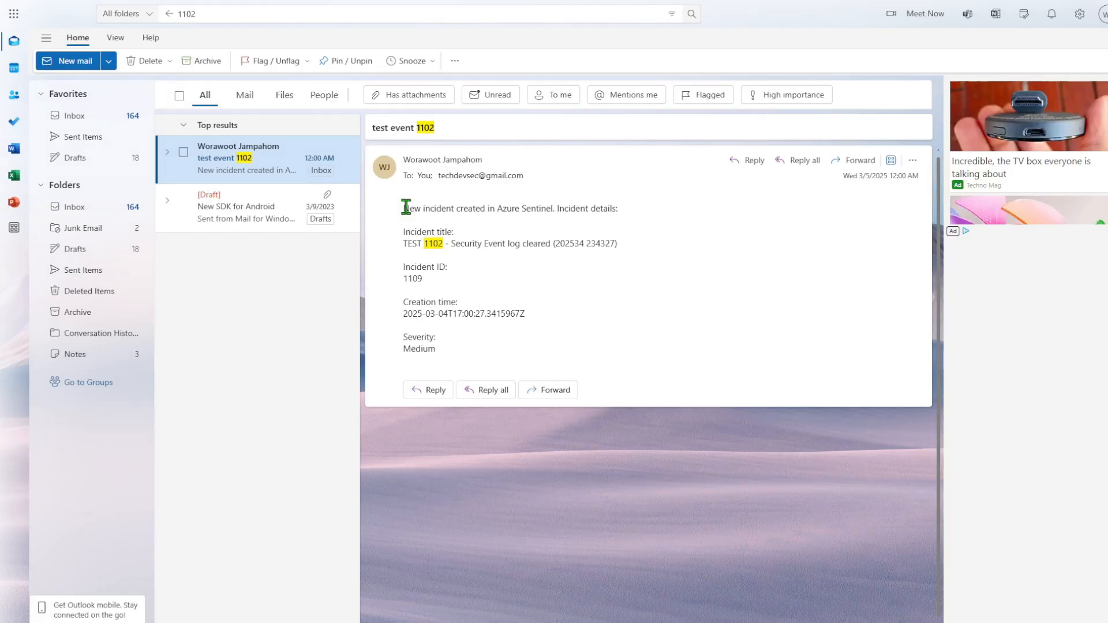
Review the incident 1109, Medium severity details in the 'test event 1102' email and the sender's contact card.
{"action": "left_click_drag", "start_coordinate": [404, 206], "coordinate": [540, 355]}
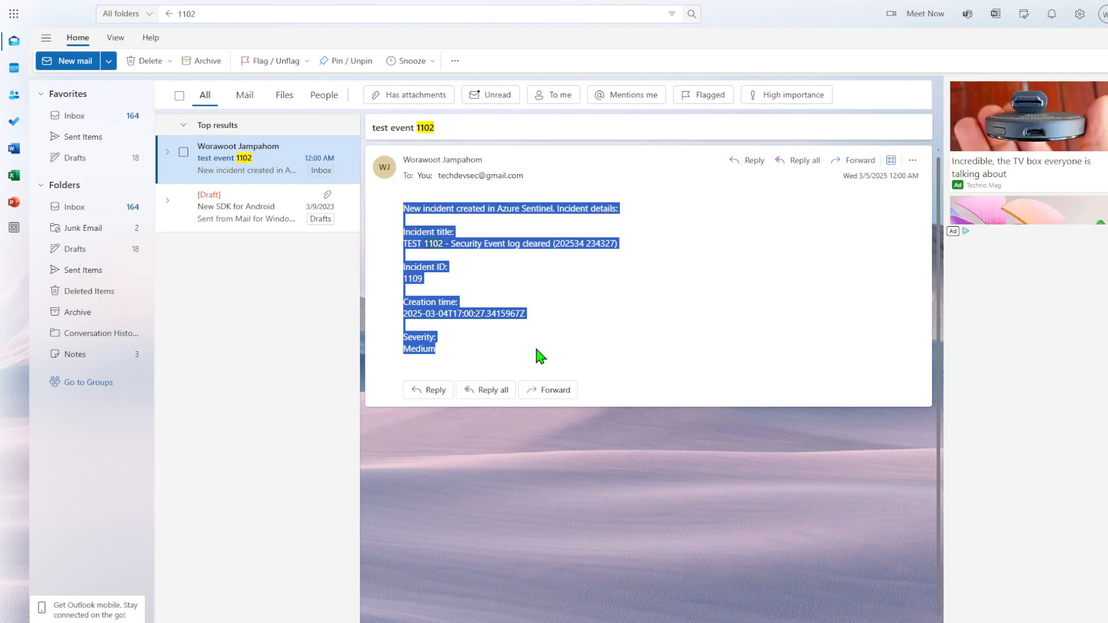
{"action": "left_click", "coordinate": [588, 292]}
{"action": "left_click", "coordinate": [495, 177]}
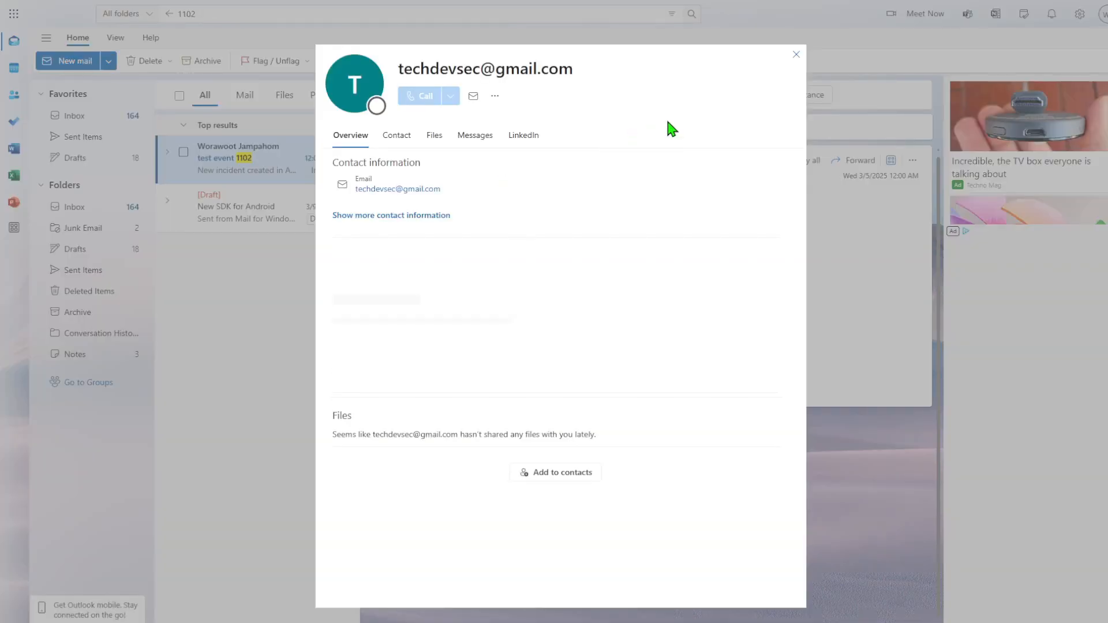
{"action": "left_click", "coordinate": [796, 58]}
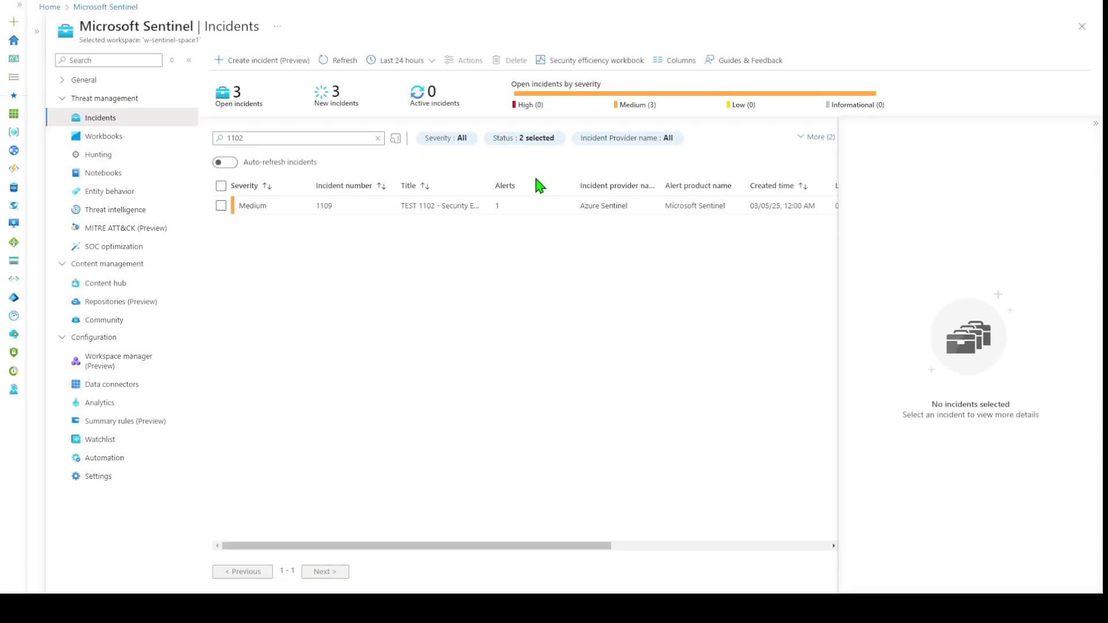
Open incident 1109's full details and its alert, then follow Link to LA to the raw 1102 event.
{"action": "left_click", "coordinate": [337, 215]}
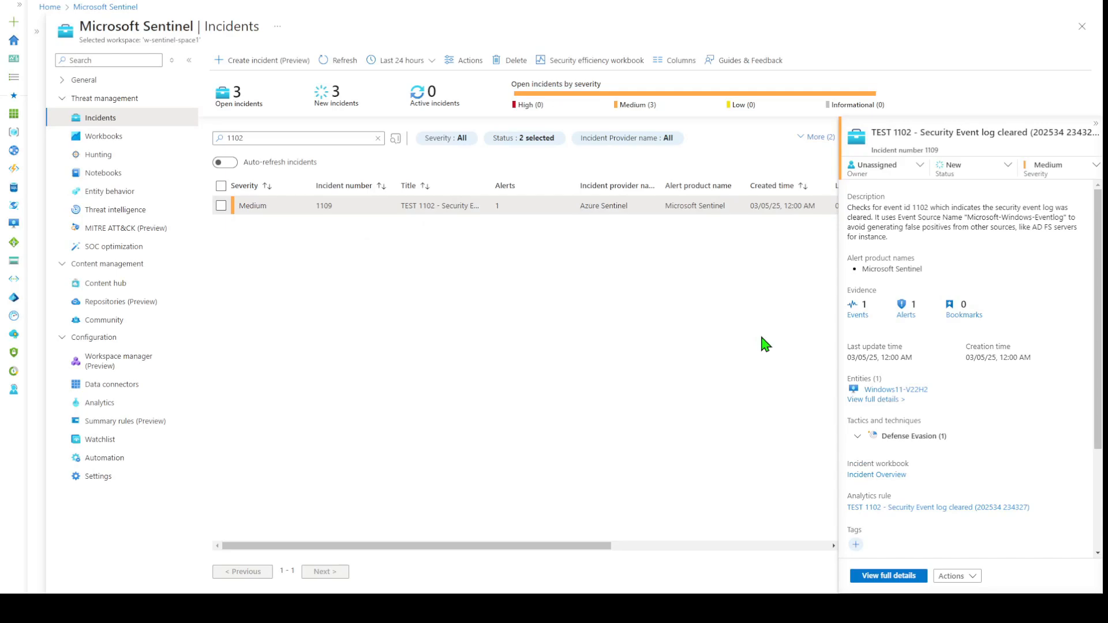
{"action": "left_click", "coordinate": [892, 576]}
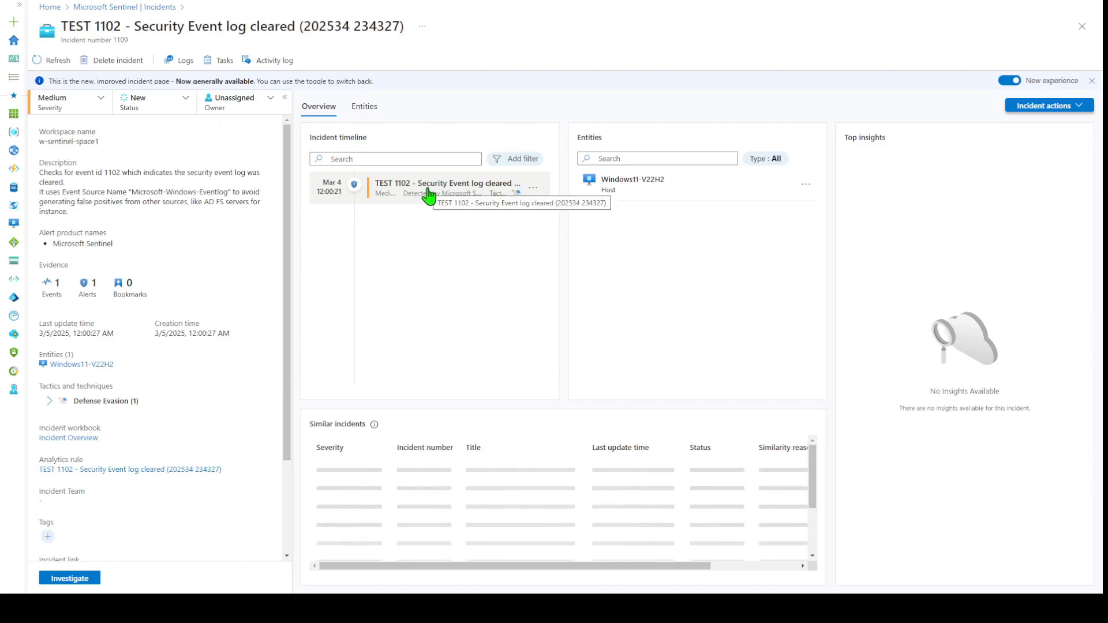
{"action": "left_click", "coordinate": [429, 196]}
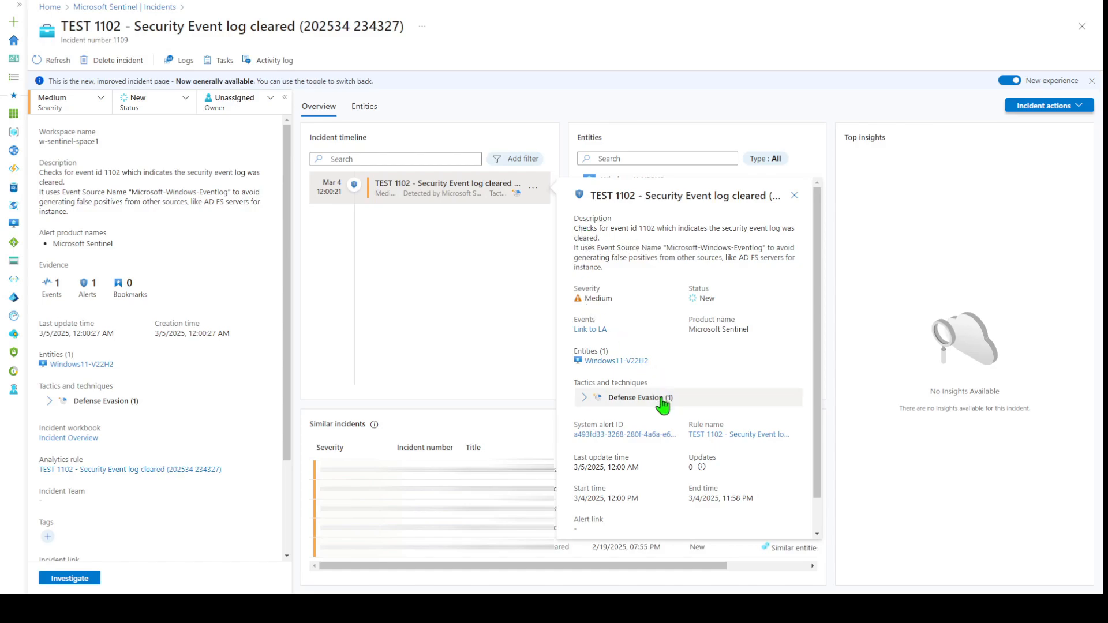
{"action": "scroll", "coordinate": [658, 379], "scroll_direction": "down", "scroll_amount": 1}
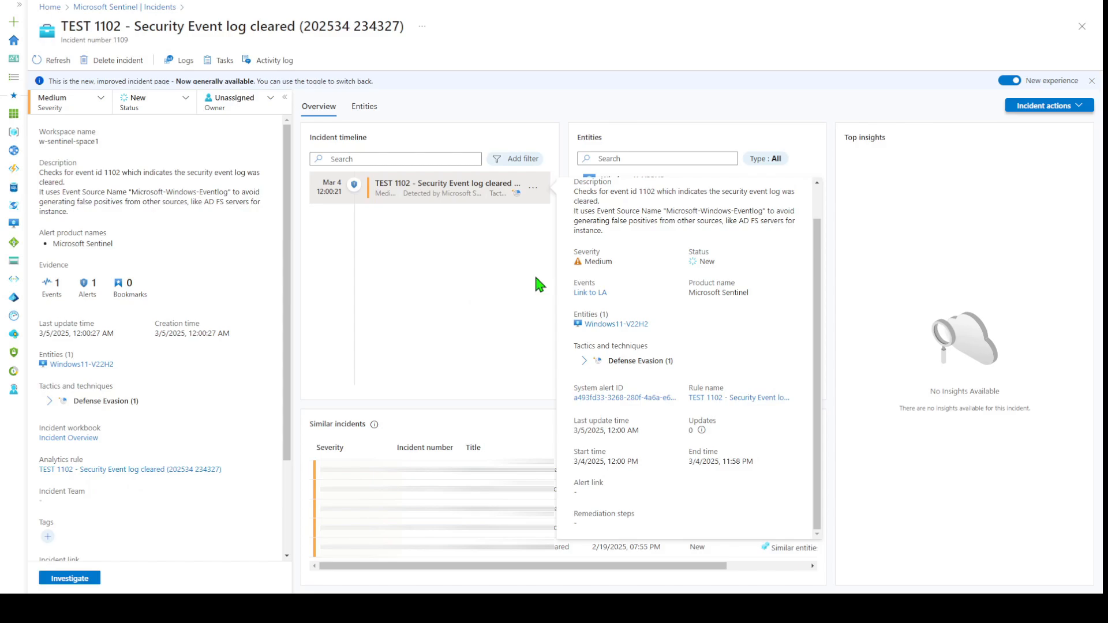
{"action": "left_click", "coordinate": [594, 293]}
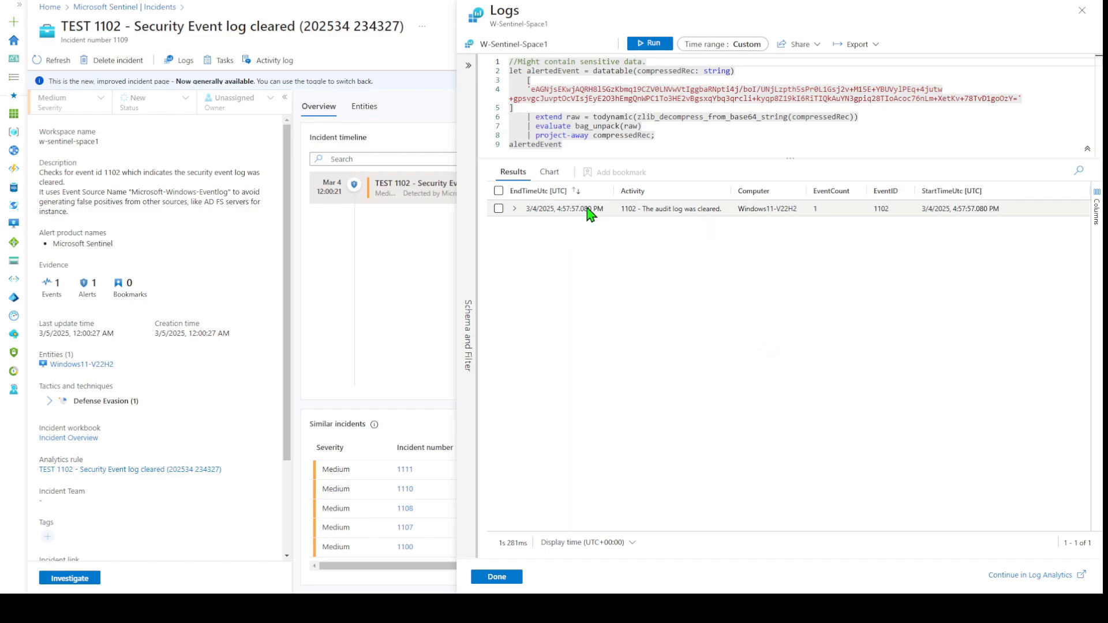
Expand the log result row to show the 1102 event's fields.
{"action": "left_click", "coordinate": [515, 209]}
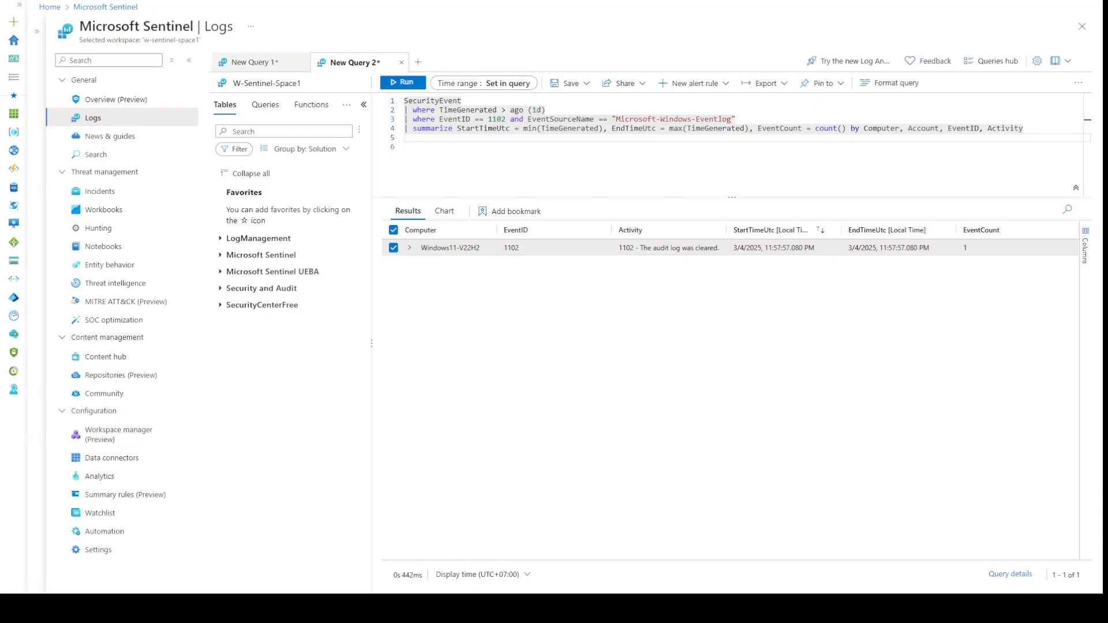
Re-run the event 1102 query and inspect the result's Activity and Computer values.
{"action": "left_click", "coordinate": [407, 88]}
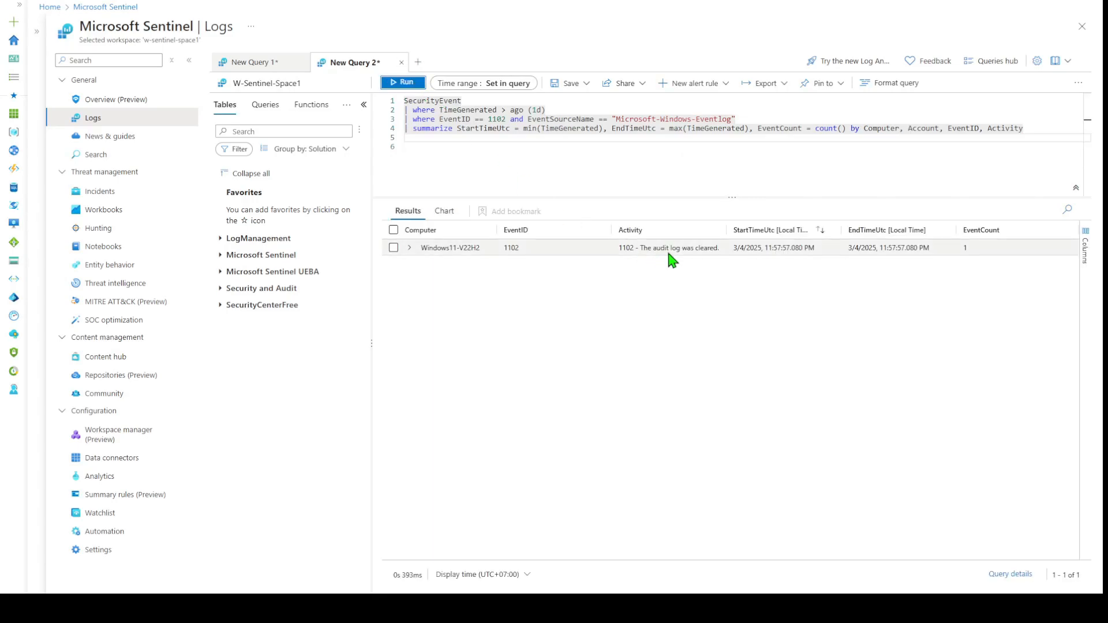
{"action": "left_click_drag", "start_coordinate": [844, 248], "coordinate": [936, 250]}
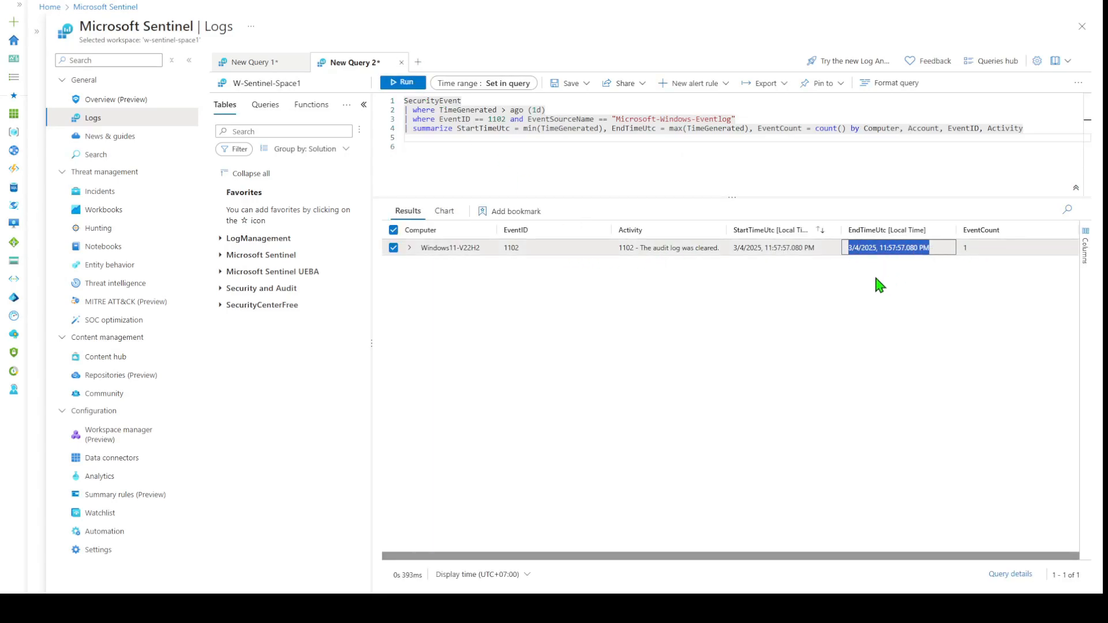
{"action": "left_click", "coordinate": [410, 249]}
{"action": "left_click_drag", "start_coordinate": [537, 295], "coordinate": [635, 297]}
{"action": "left_click", "coordinate": [539, 339]}
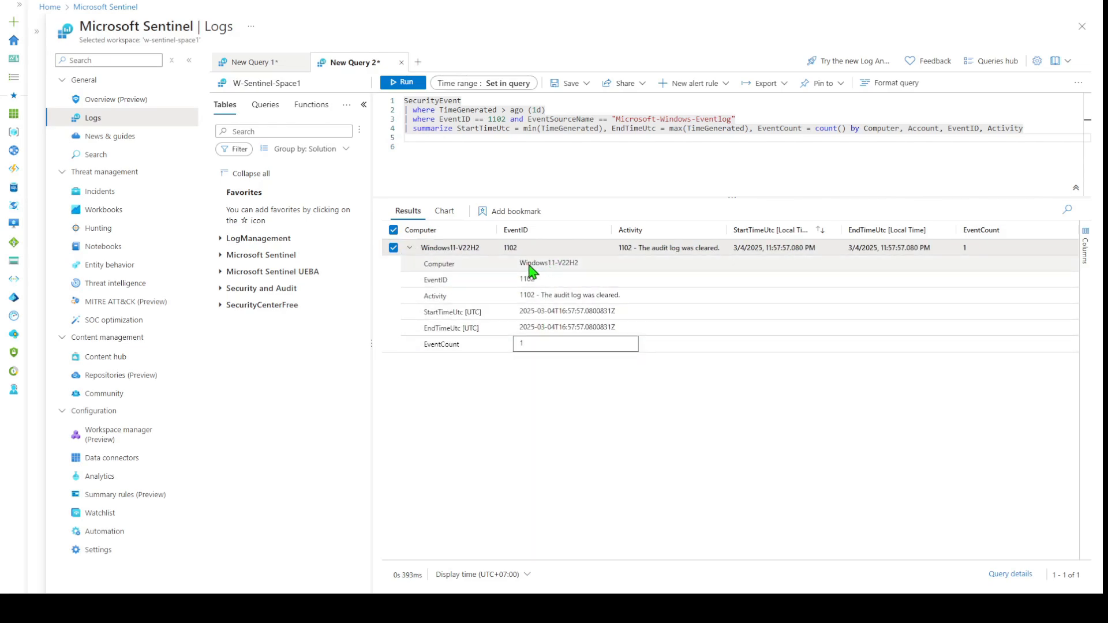
{"action": "left_click_drag", "start_coordinate": [518, 264], "coordinate": [585, 264]}
{"action": "left_click", "coordinate": [577, 386]}
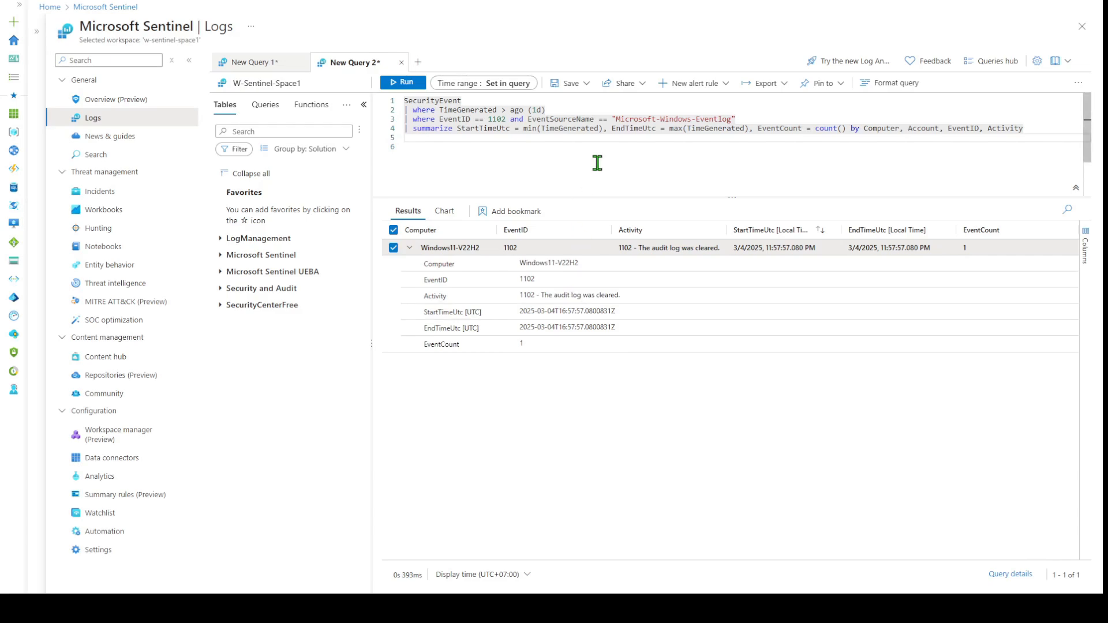
Widen the query to ago(30d), showing 5 clearings on Windows11-V22H2, and select the summarize line.
{"action": "left_click", "coordinate": [538, 113]}
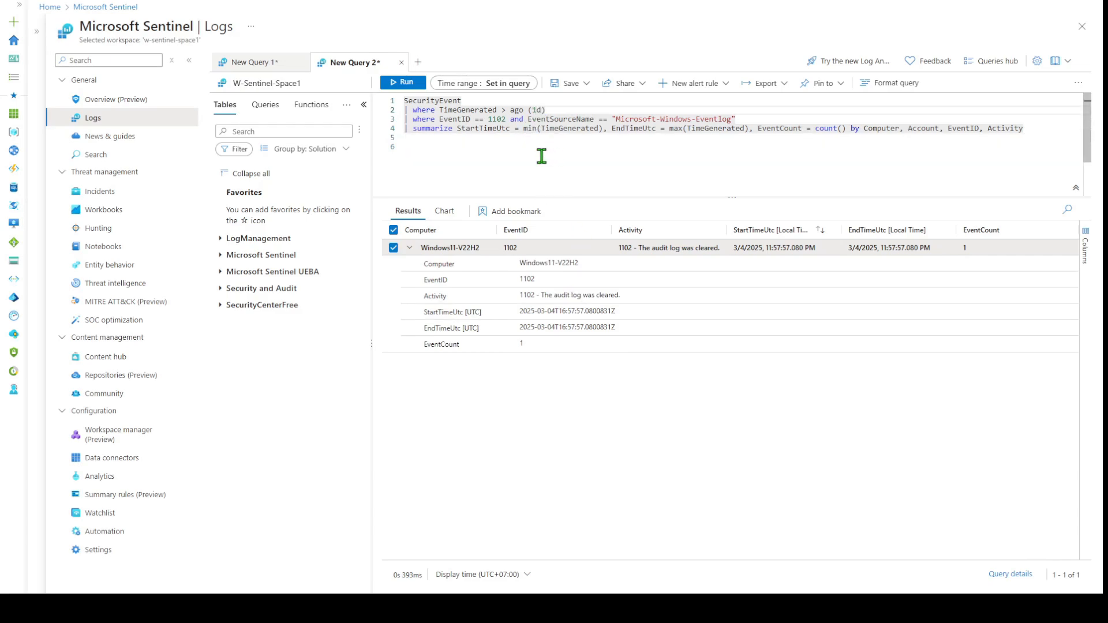
{"action": "type", "text": "0"}
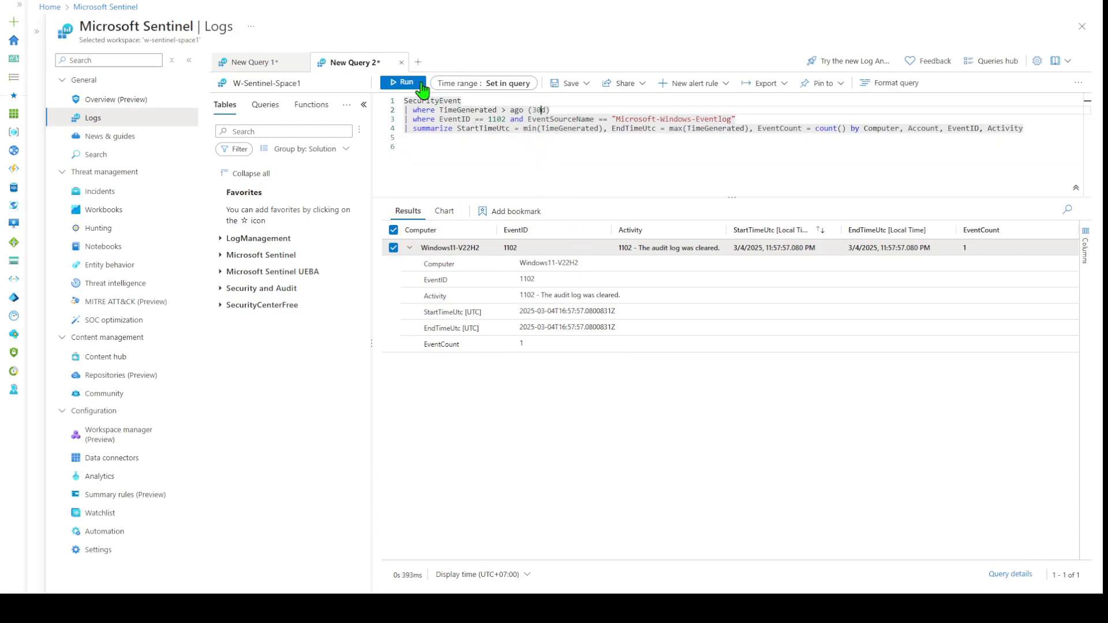
{"action": "left_click", "coordinate": [417, 82]}
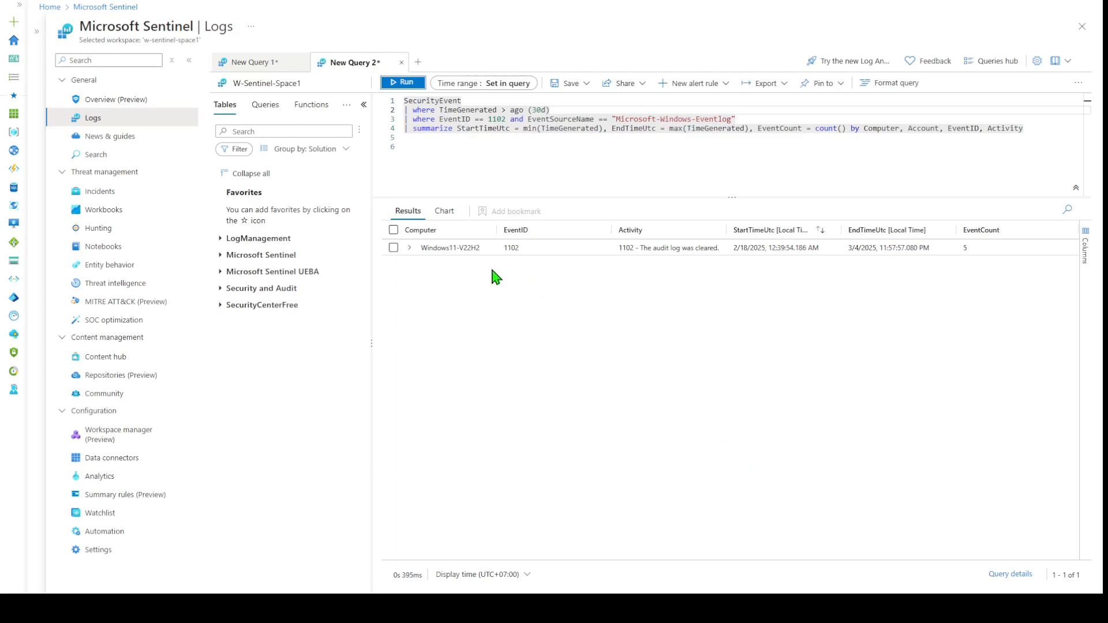
{"action": "left_click", "coordinate": [410, 248]}
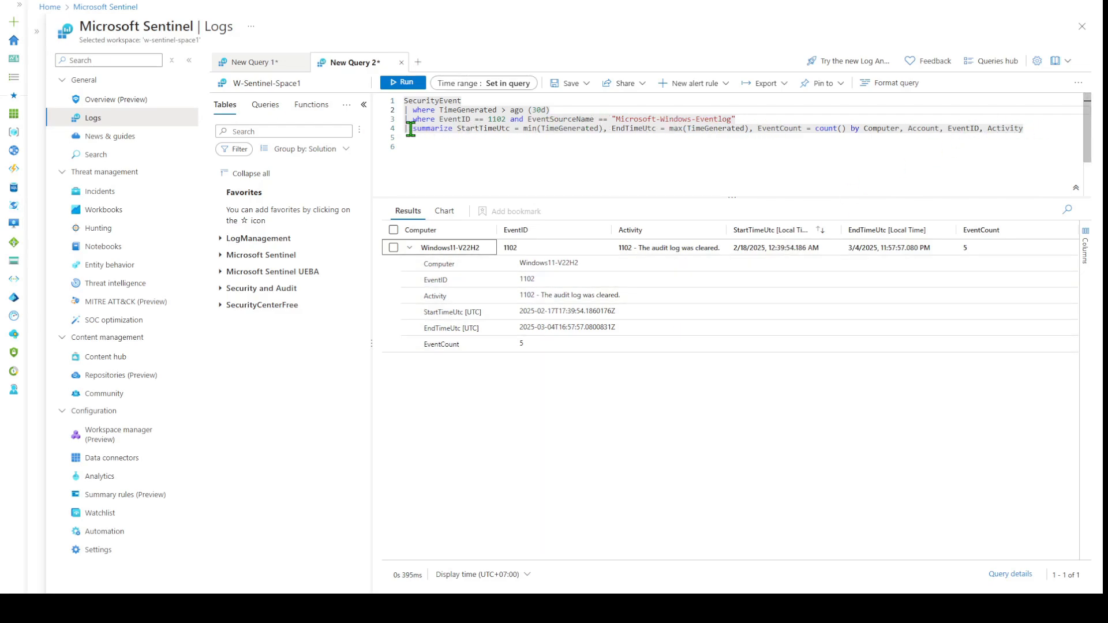
{"action": "left_click_drag", "start_coordinate": [406, 128], "coordinate": [1036, 128]}
Delete the summarize line, re-run to list five raw 1102 events, and expand the newest record.
{"action": "key", "text": "BackSpace"}
{"action": "key", "text": "BackSpace"}
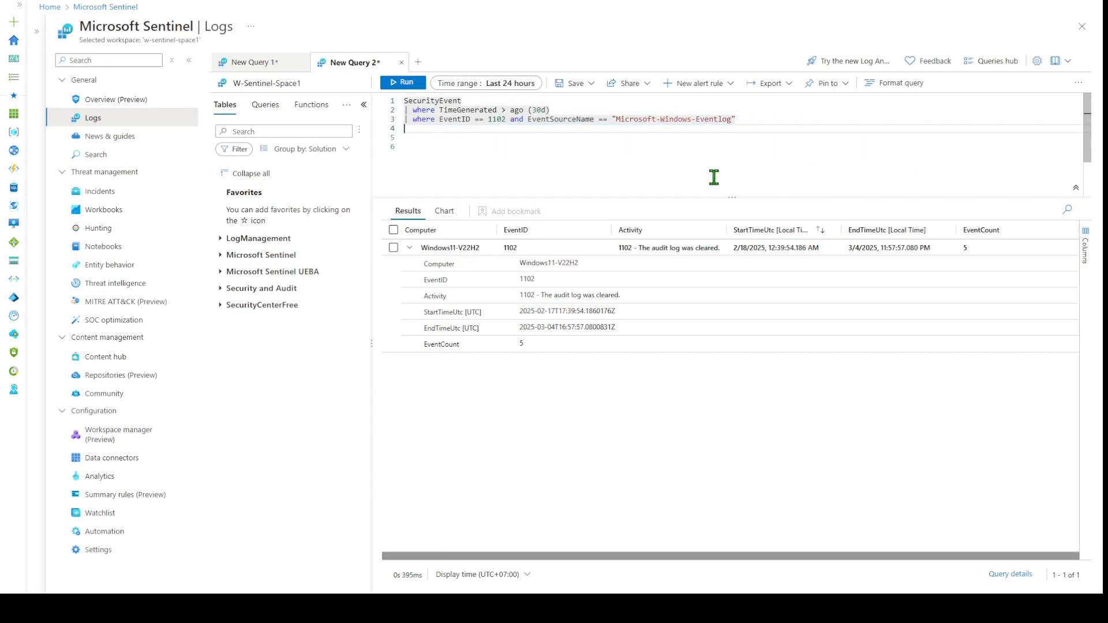
{"action": "left_click", "coordinate": [406, 84]}
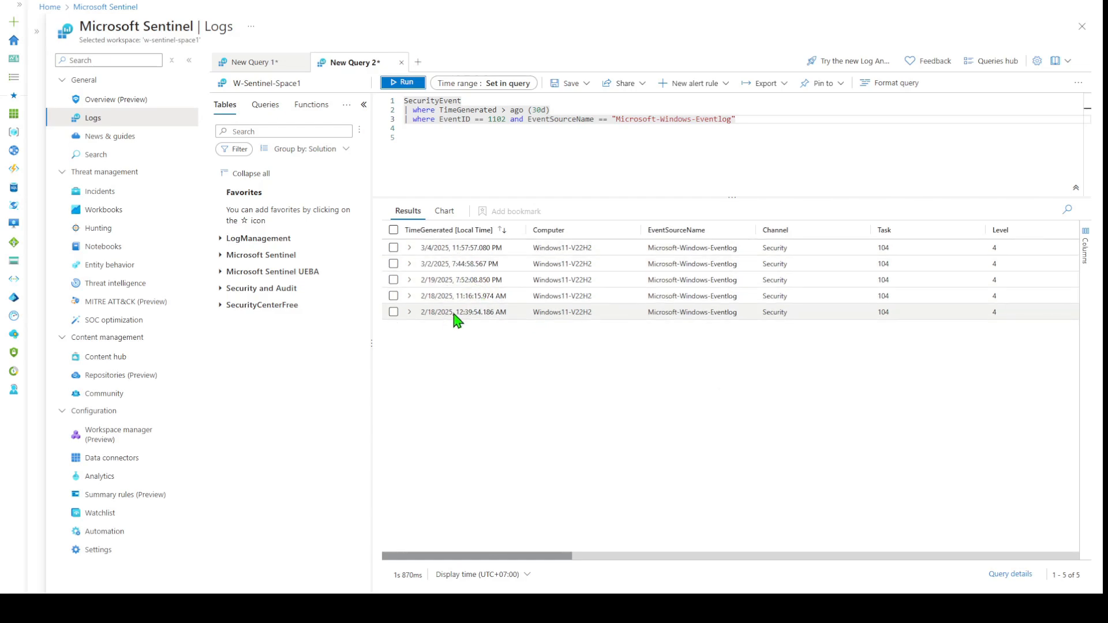
{"action": "left_click", "coordinate": [461, 575]}
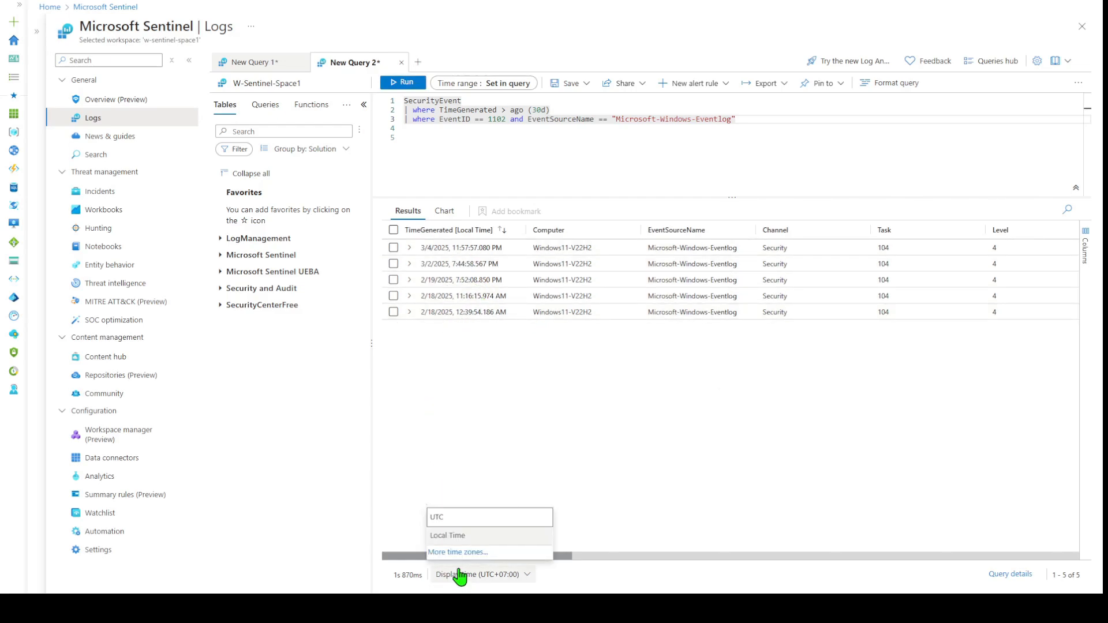
{"action": "left_click", "coordinate": [458, 537]}
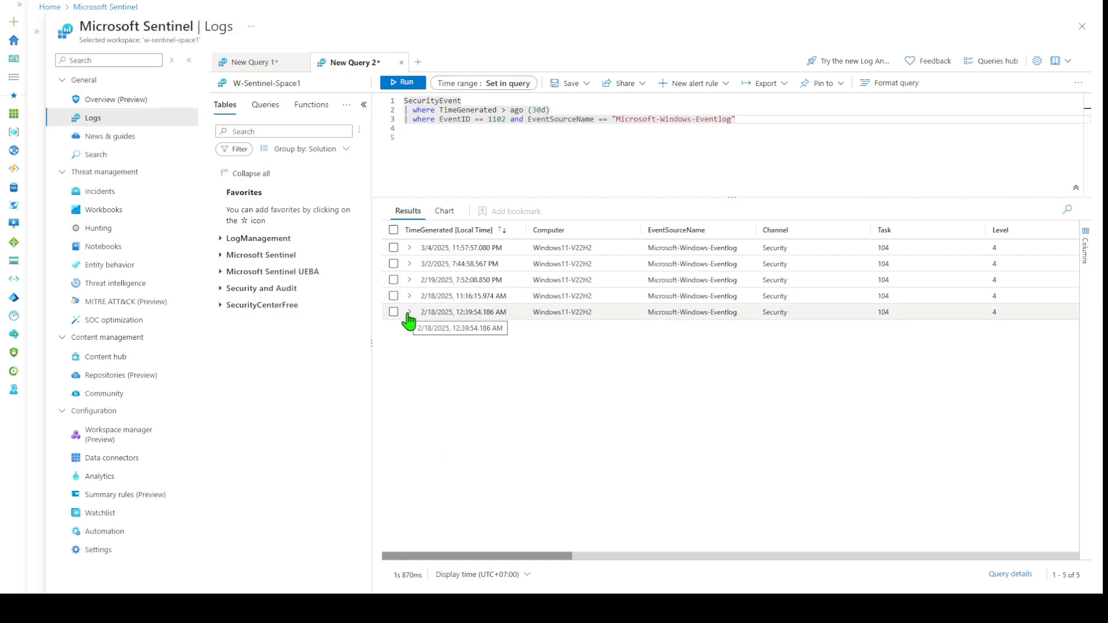
{"action": "left_click", "coordinate": [409, 248]}
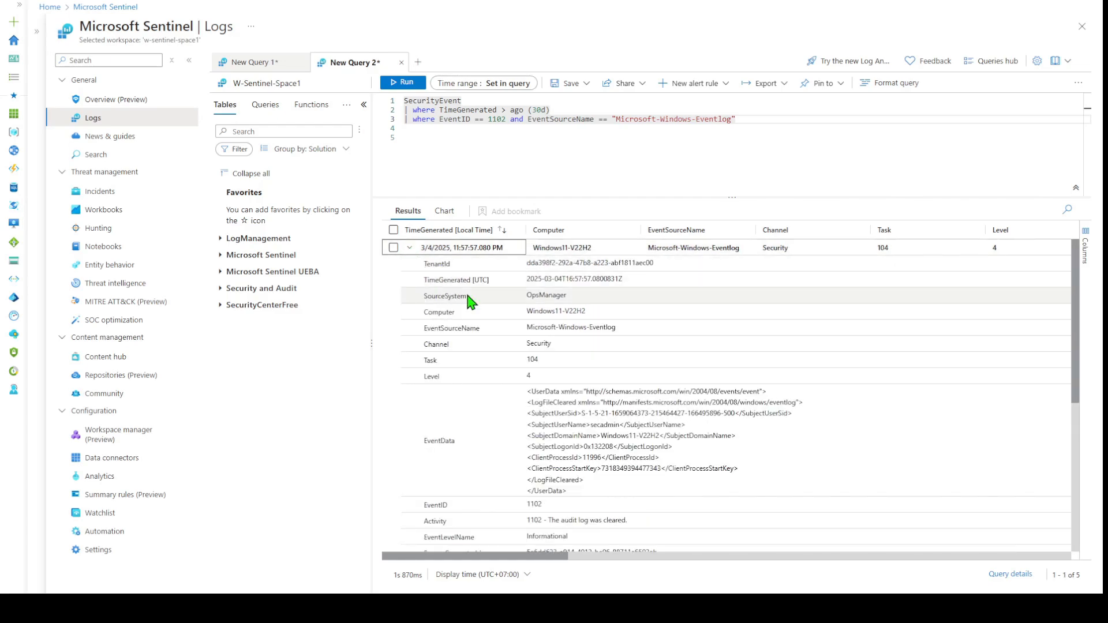
{"action": "scroll", "coordinate": [644, 459], "scroll_direction": "down", "scroll_amount": 5}
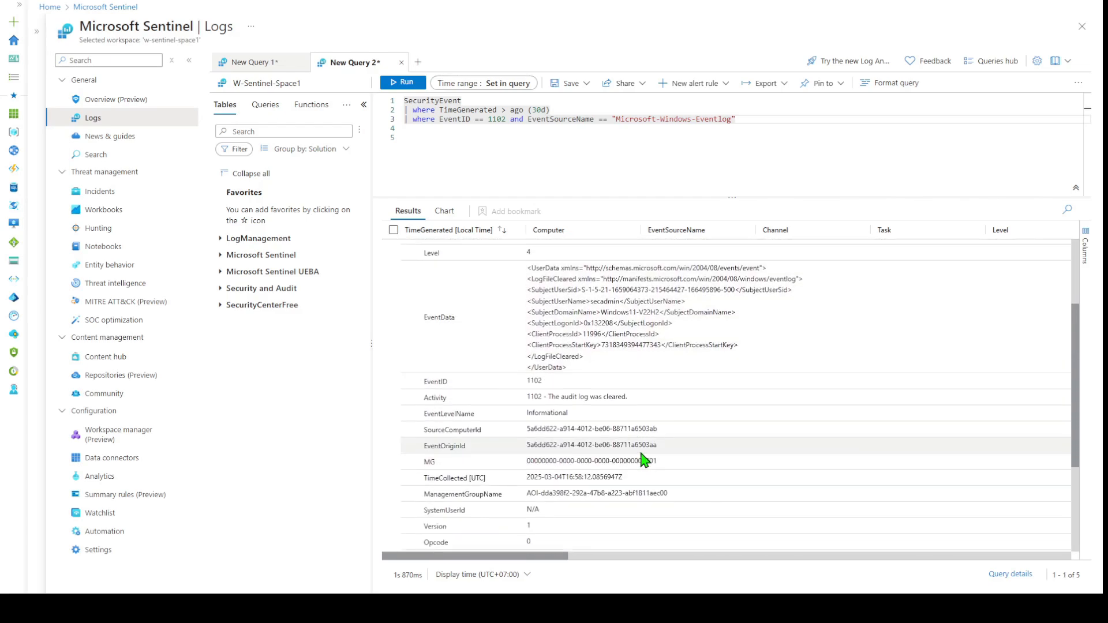